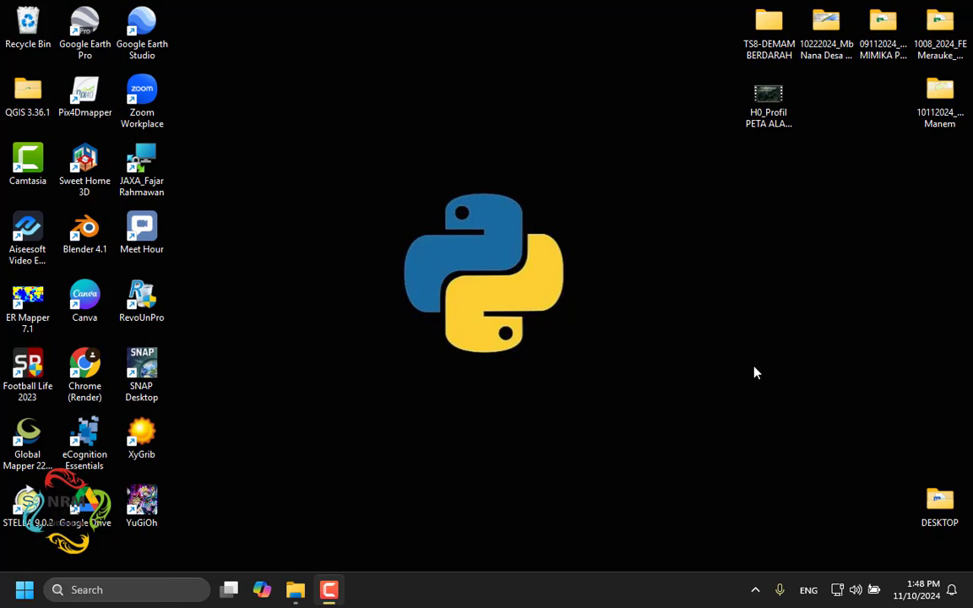
# Open the workbook data_demam_berdarah_dengue.xlsx from the DATA PELATIHAN folder inside TS8-DEMAM BERDARAH
pyautogui.doubleClick(763, 47)
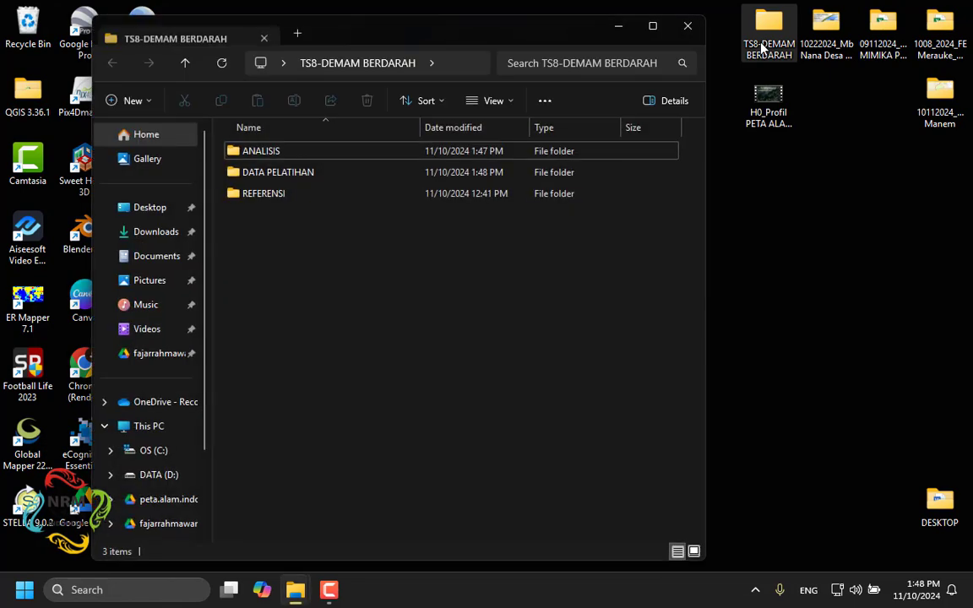
pyautogui.click(652, 28)
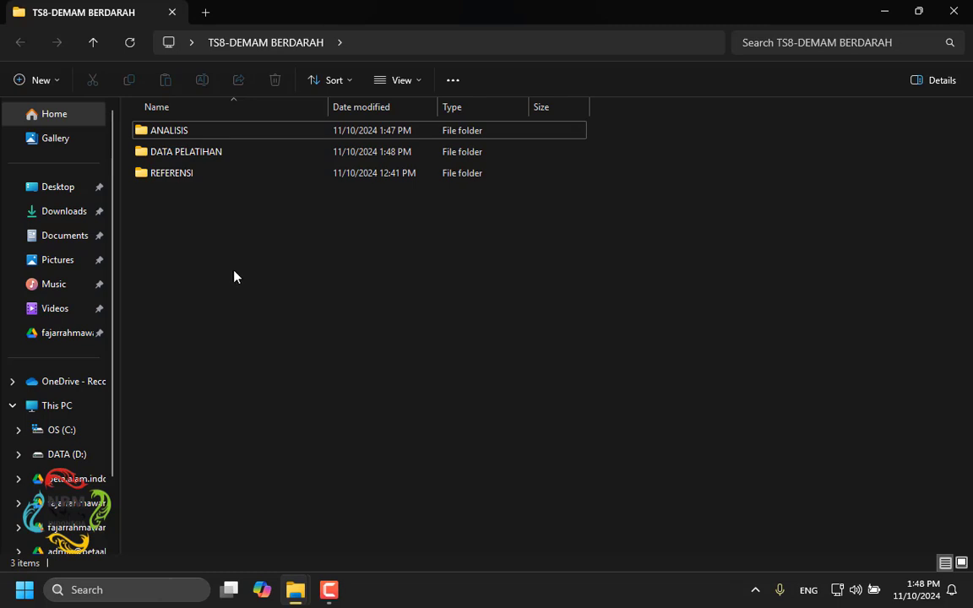
pyautogui.click(209, 157)
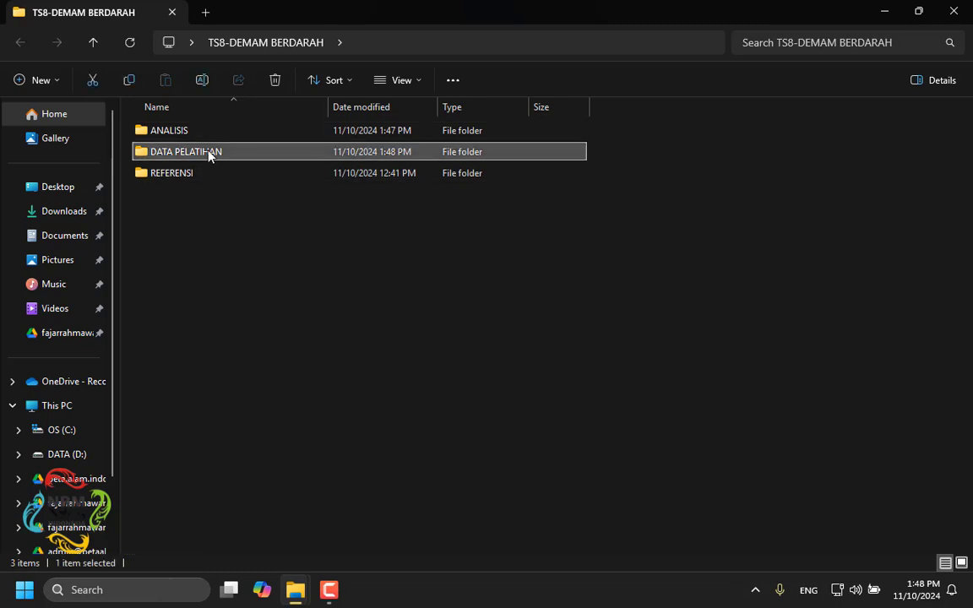
pyautogui.doubleClick(210, 153)
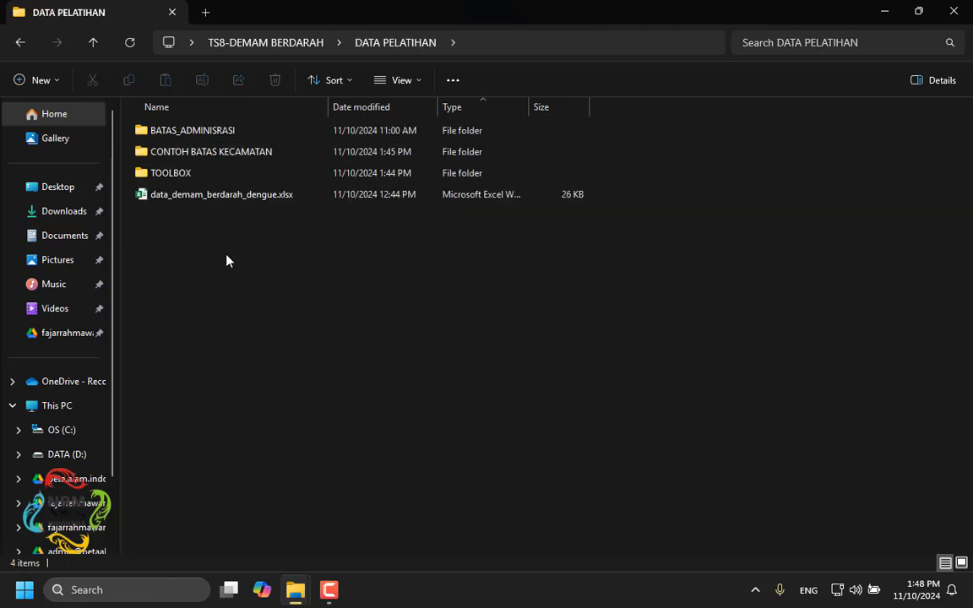
pyautogui.doubleClick(242, 200)
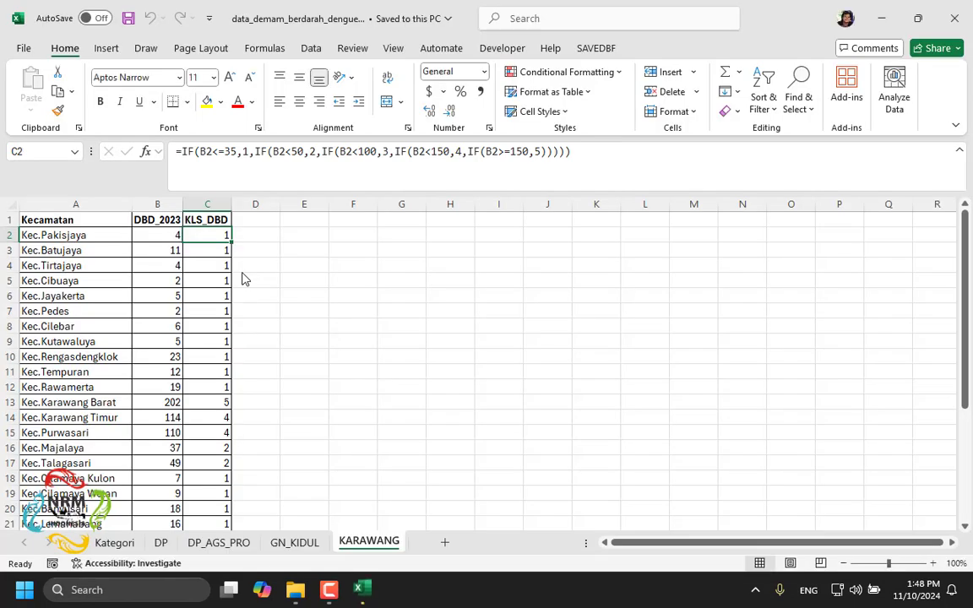
# Examine the patient attribute columns on the DP sheet, from Nama through ALMT and BASE to Trombosit
pyautogui.click(160, 542)
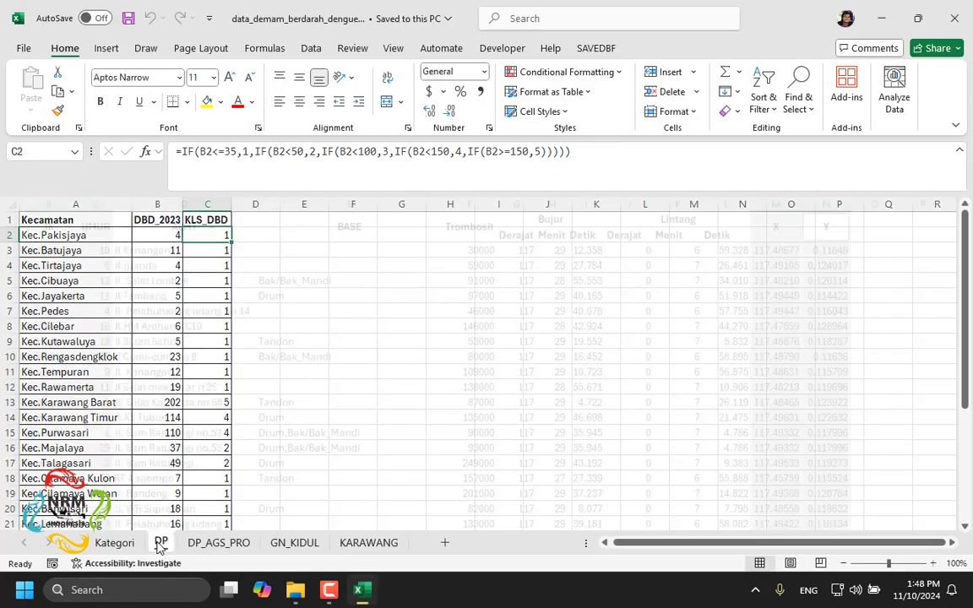
pyautogui.moveTo(681, 548); pyautogui.dragTo(627, 552)
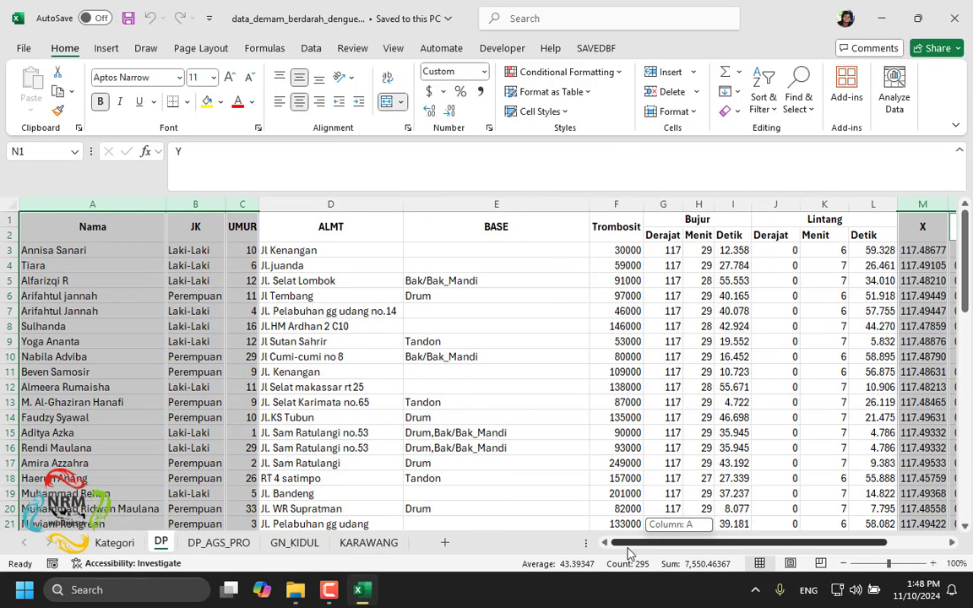
pyautogui.click(135, 228)
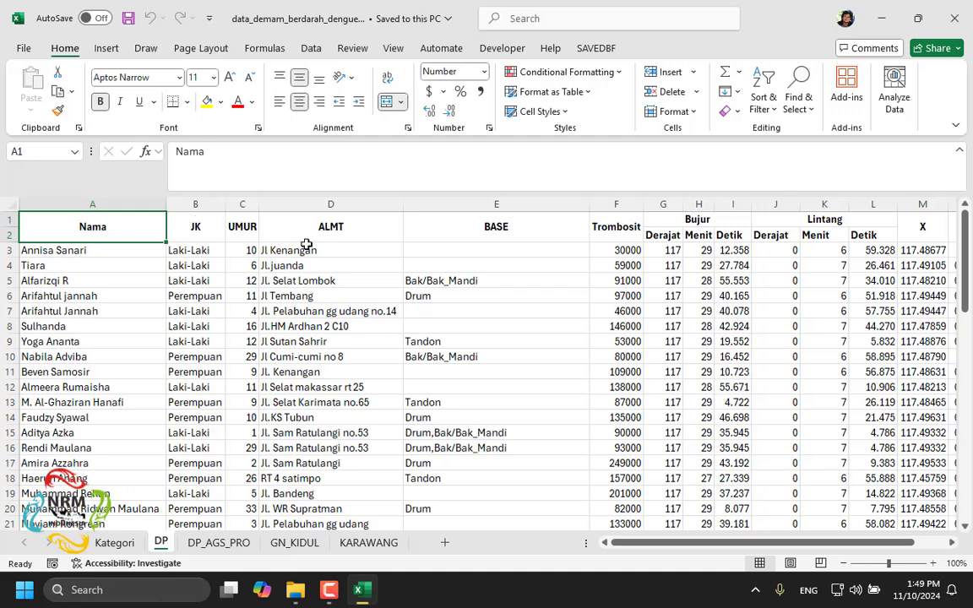
pyautogui.click(314, 218)
pyautogui.click(431, 217)
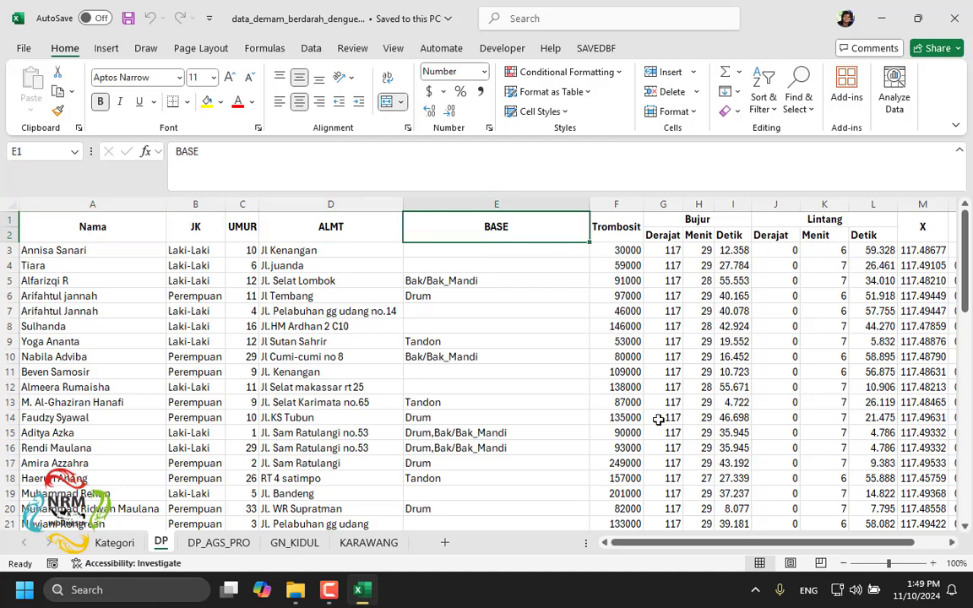
pyautogui.moveTo(673, 544); pyautogui.dragTo(705, 546)
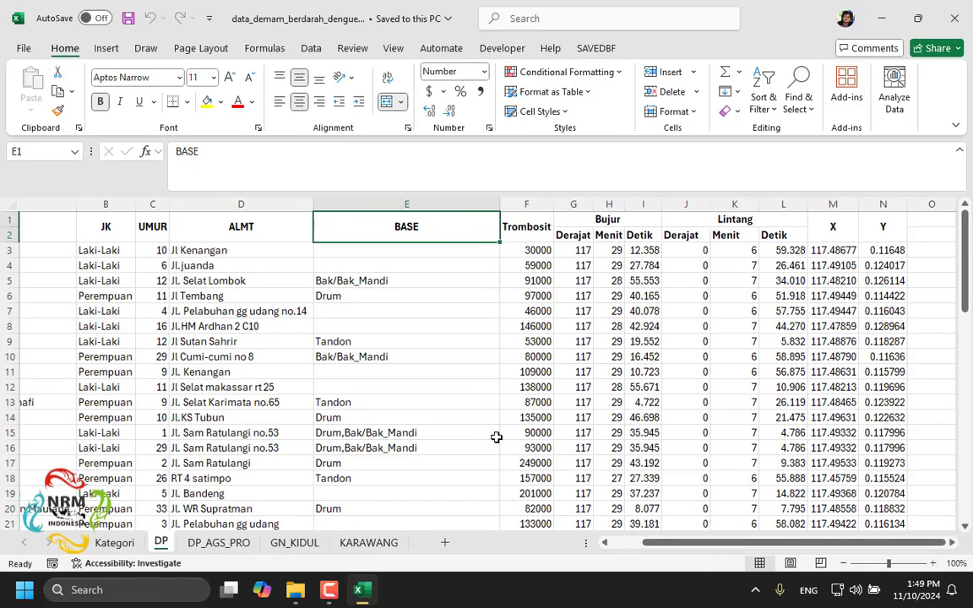
pyautogui.scroll(-5, 388, 336)
pyautogui.scroll(5, 389, 335)
pyautogui.click(526, 228)
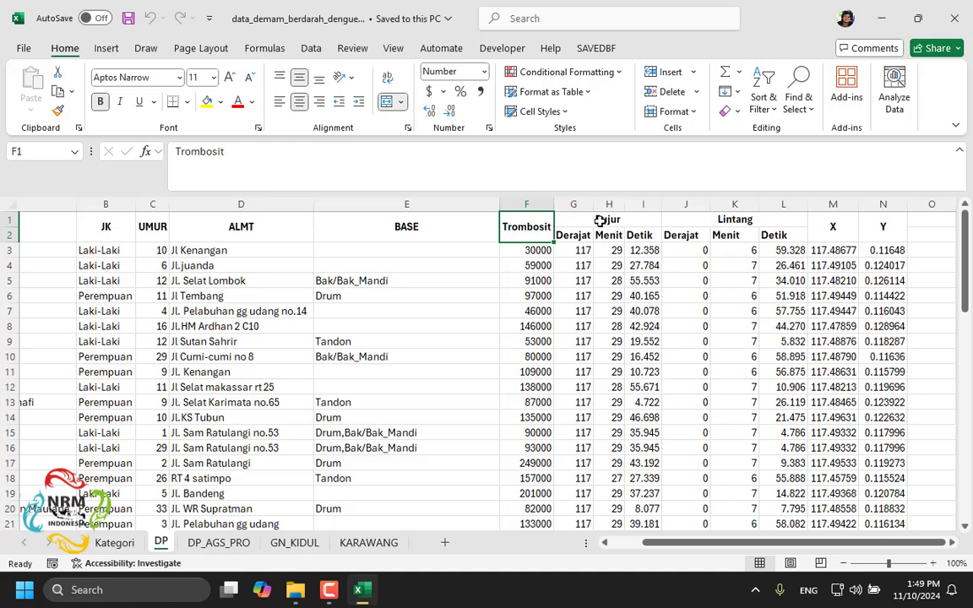
# Examine the Bujur and Lintang degree, minute and second columns and the X and Y conversion formulas in row 3
pyautogui.moveTo(599, 220); pyautogui.dragTo(848, 229)
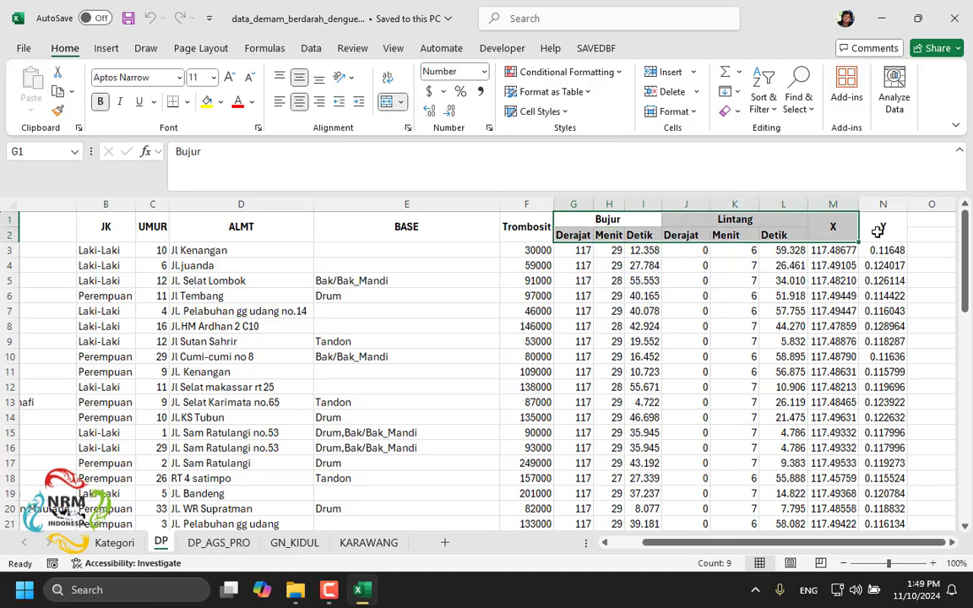
pyautogui.click(828, 228)
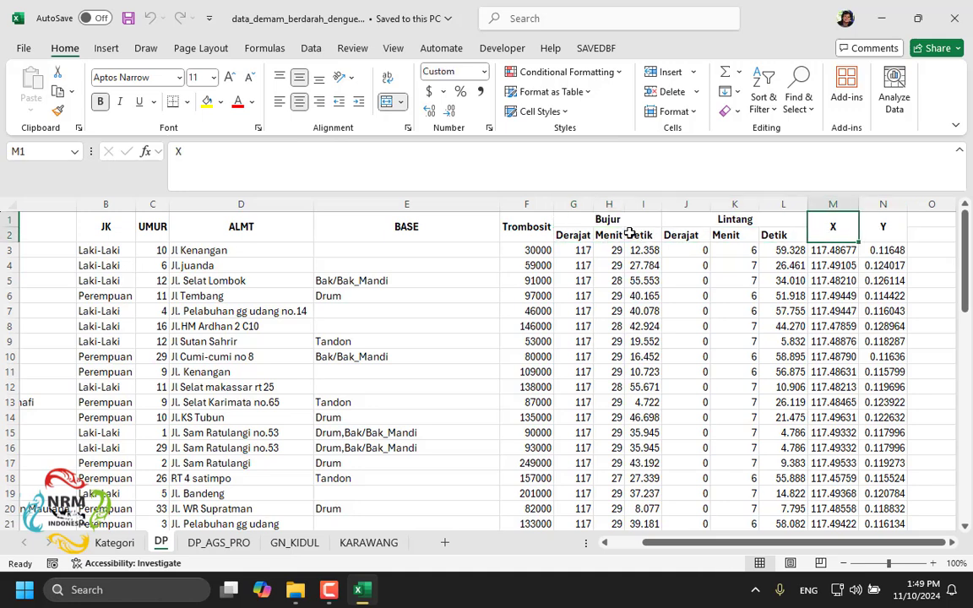
pyautogui.click(587, 236)
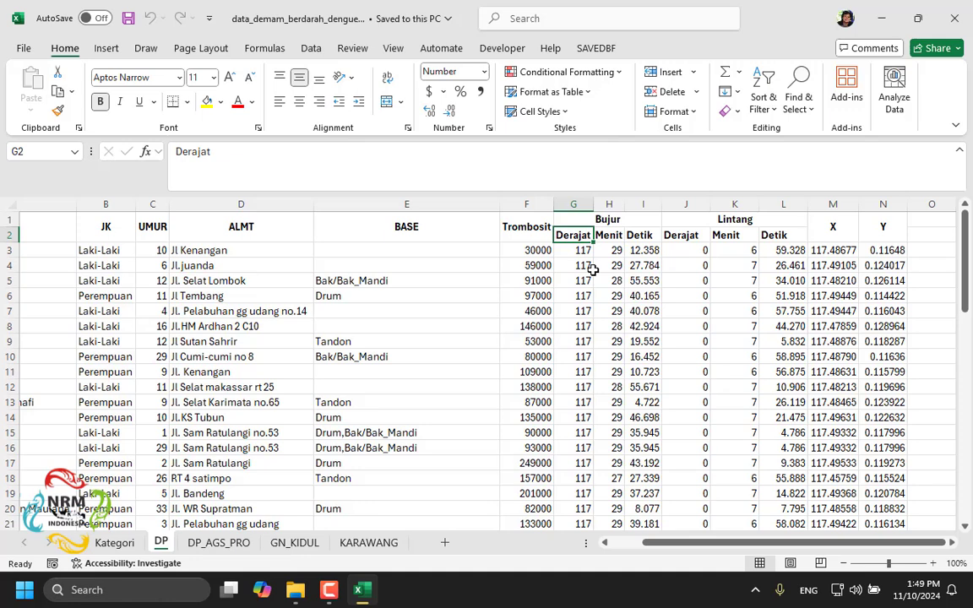
pyautogui.click(582, 250)
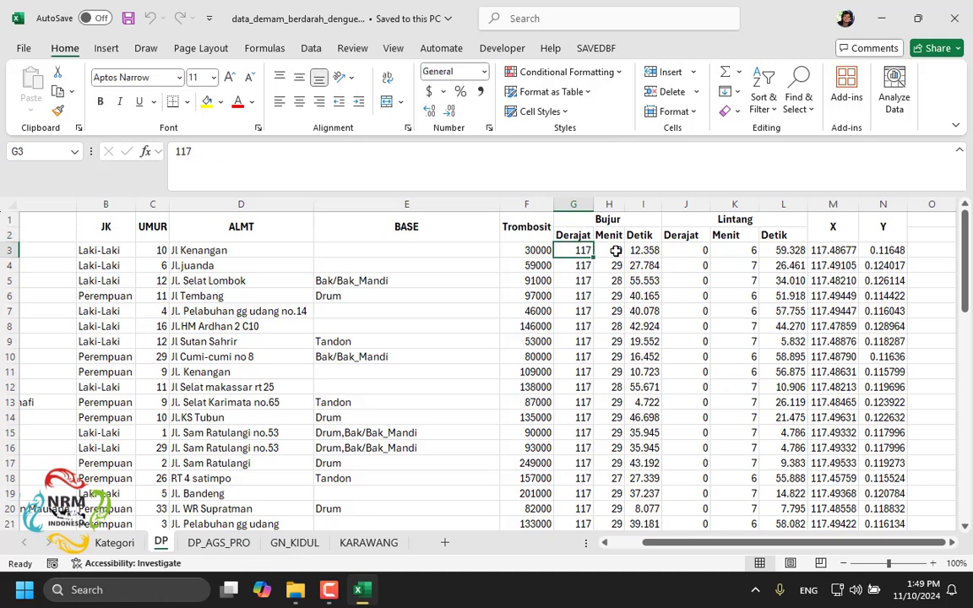
pyautogui.press('Right')
pyautogui.click(644, 251)
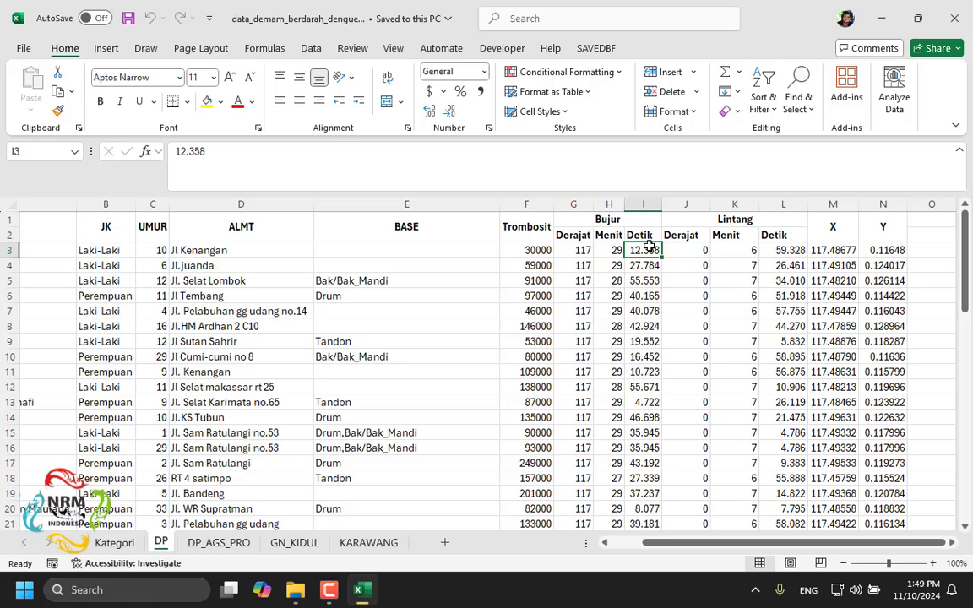
pyautogui.click(695, 251)
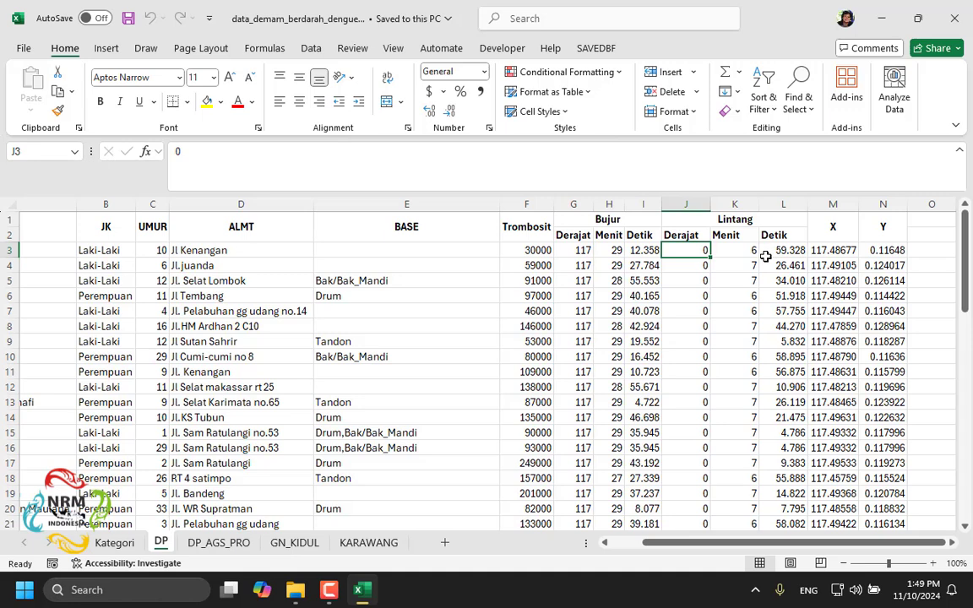
pyautogui.click(827, 250)
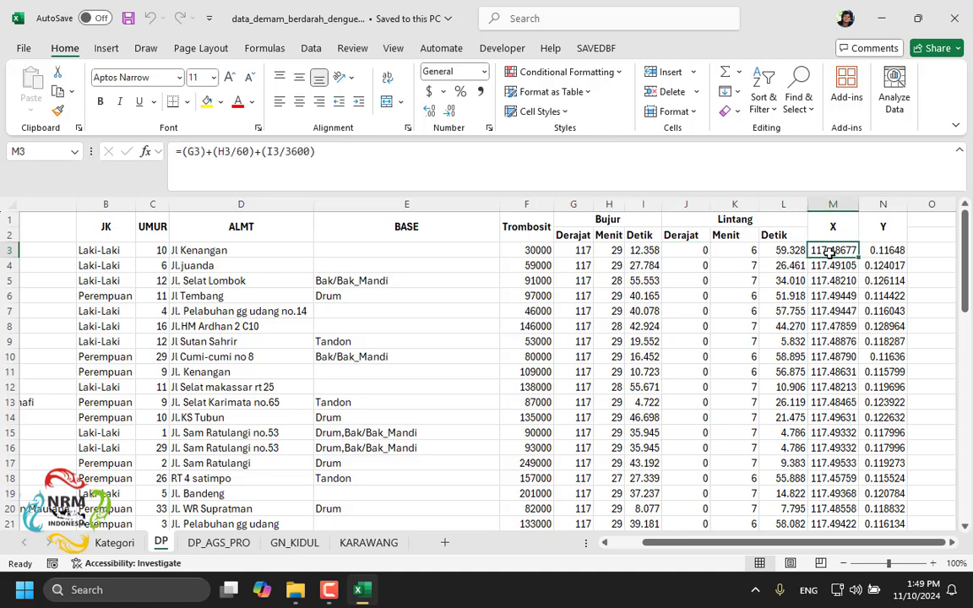
pyautogui.click(874, 251)
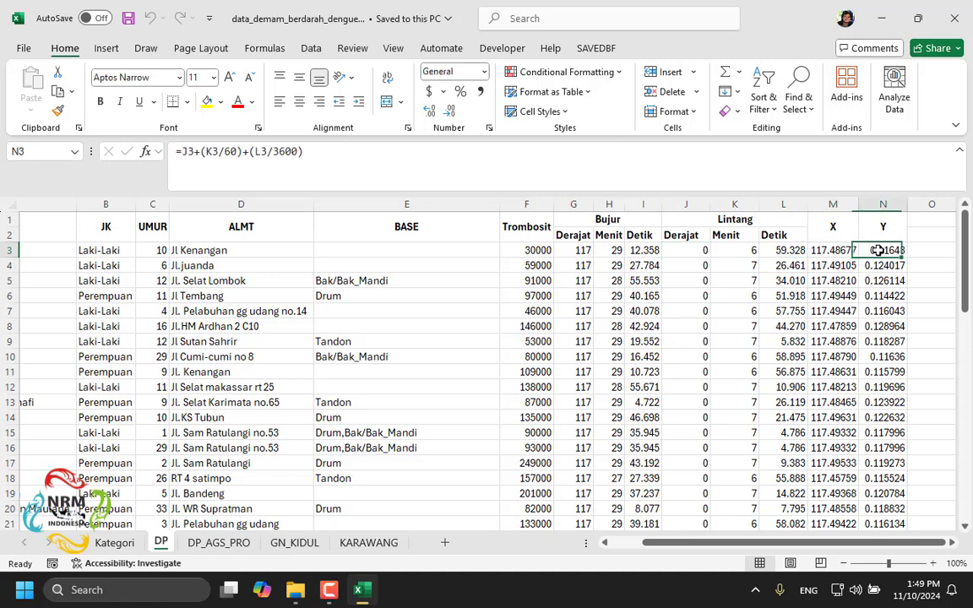
# Try the Y formula in N3 as =(J3+(K3/60)+(L3/3600))*-1 for a negative latitude, and undo the edit
pyautogui.click(174, 152)
pyautogui.write('(')
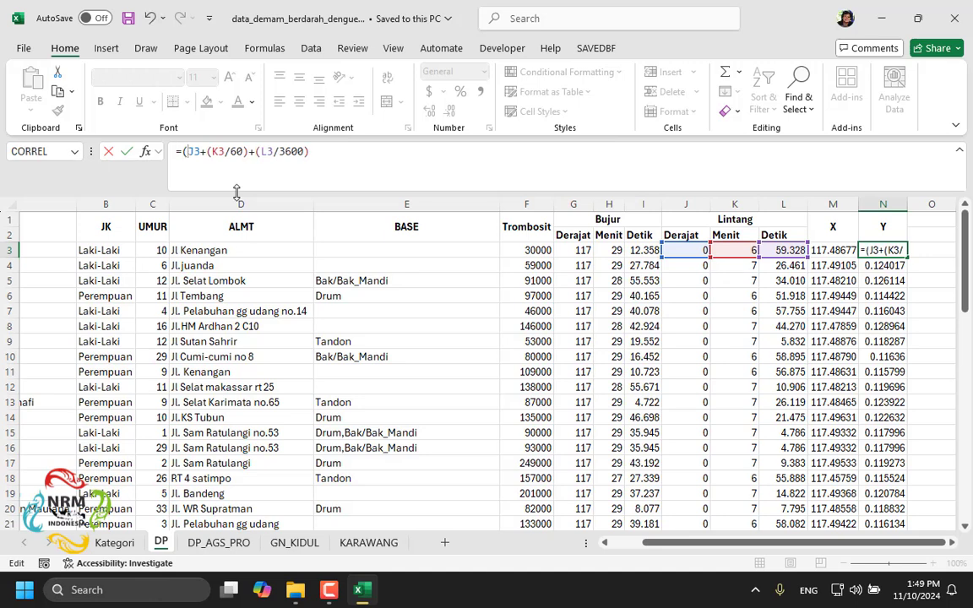
pyautogui.click(330, 151)
pyautogui.write(')*-1')
pyautogui.press('Return')
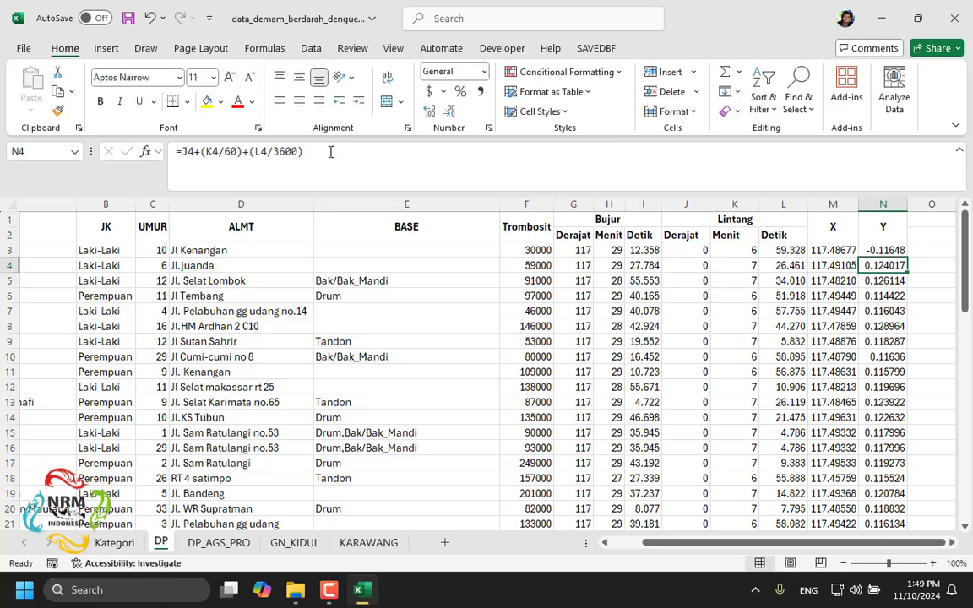
pyautogui.click(890, 251)
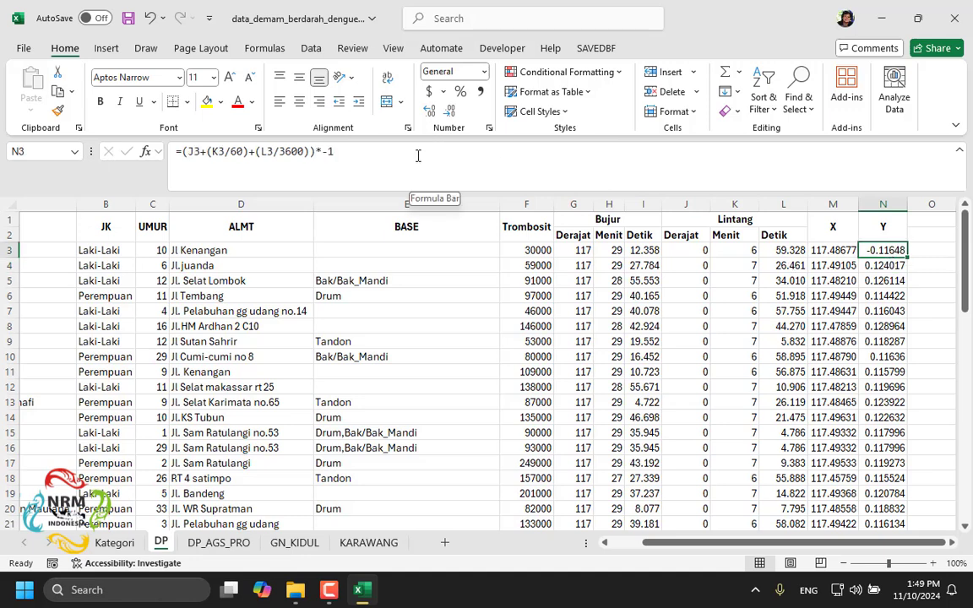
pyautogui.hotkey('ctrl', 'z')
pyautogui.click(869, 291)
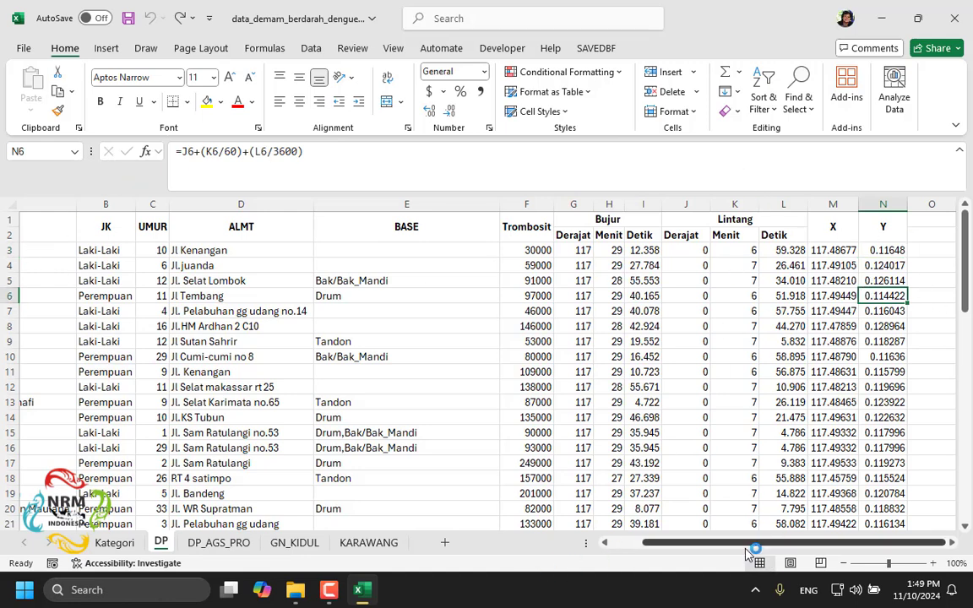
pyautogui.moveTo(722, 543)
pyautogui.mouseDown()
pyautogui.moveTo(685, 545)
pyautogui.moveTo(720, 545)
pyautogui.mouseUp()
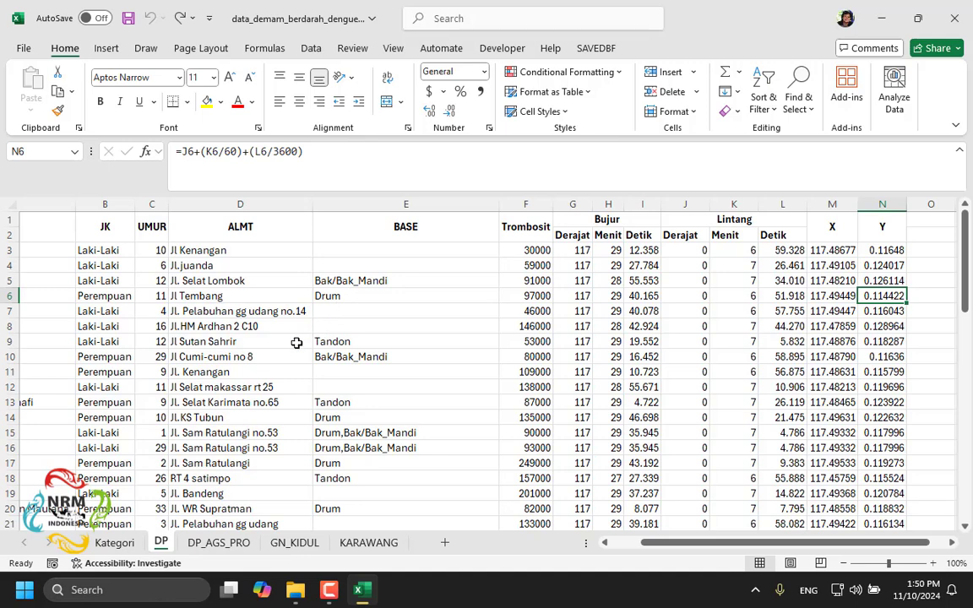
# Review the Nama, JK, UMUR, X and Y columns of the simplified table on the DP_AGS_PRO sheet
pyautogui.click(221, 542)
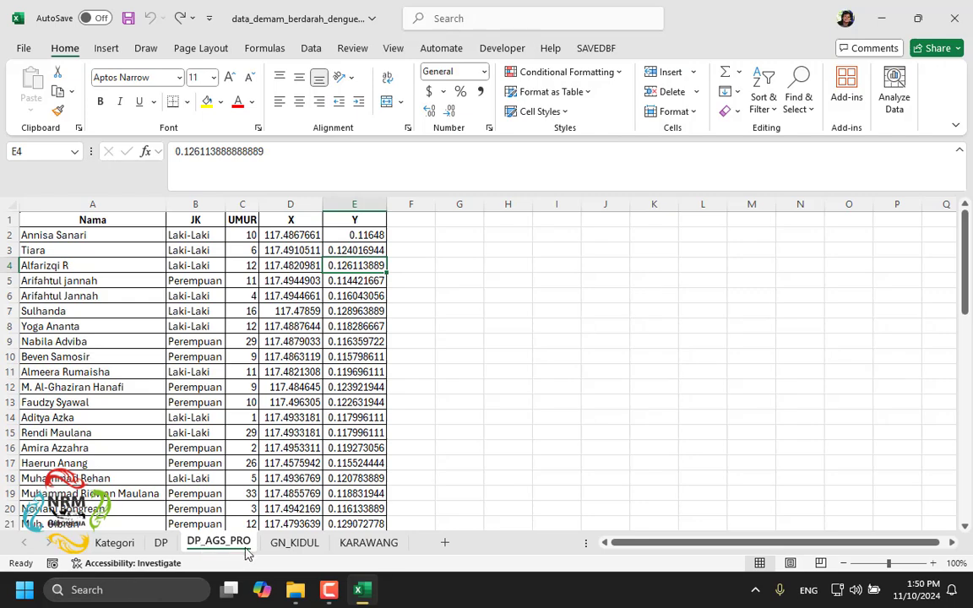
pyautogui.scroll(-5, 238, 317)
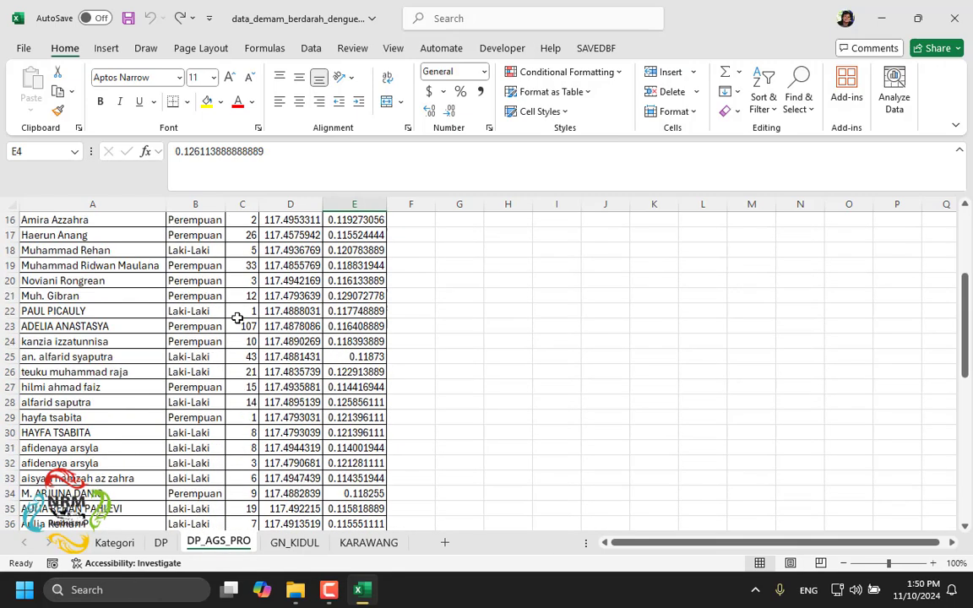
pyautogui.scroll(5, 238, 317)
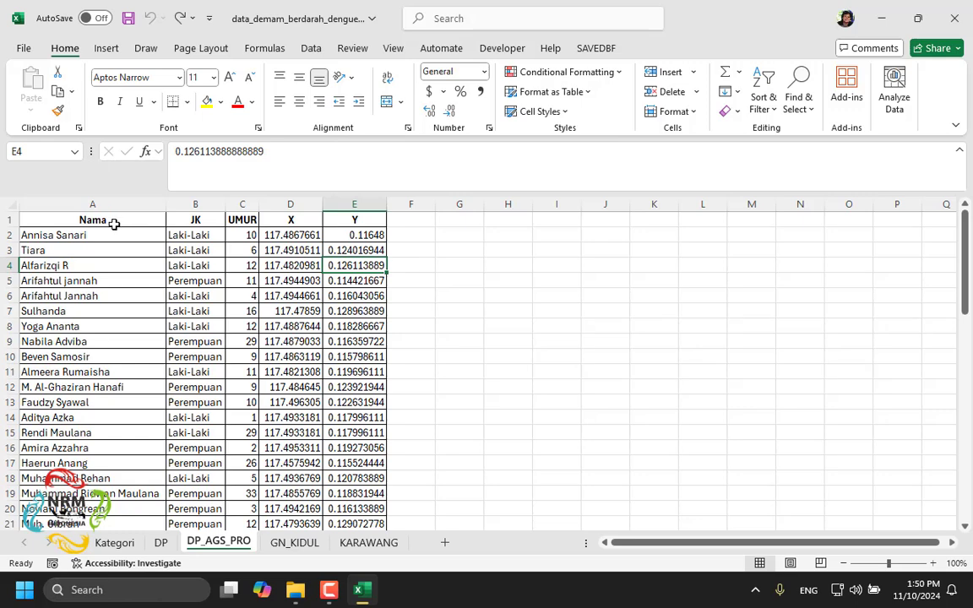
pyautogui.moveTo(106, 246); pyautogui.dragTo(123, 401)
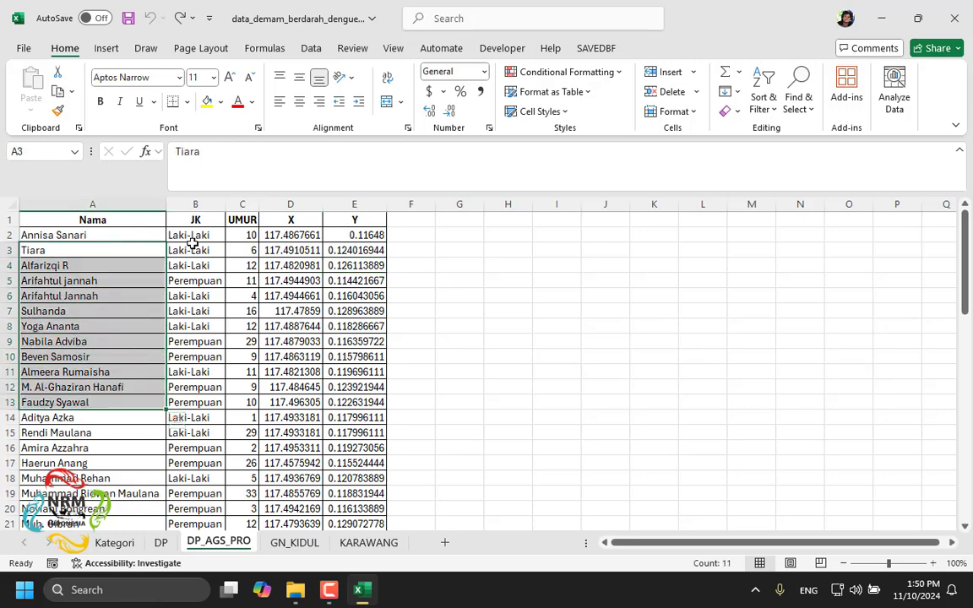
pyautogui.moveTo(193, 239); pyautogui.dragTo(198, 341)
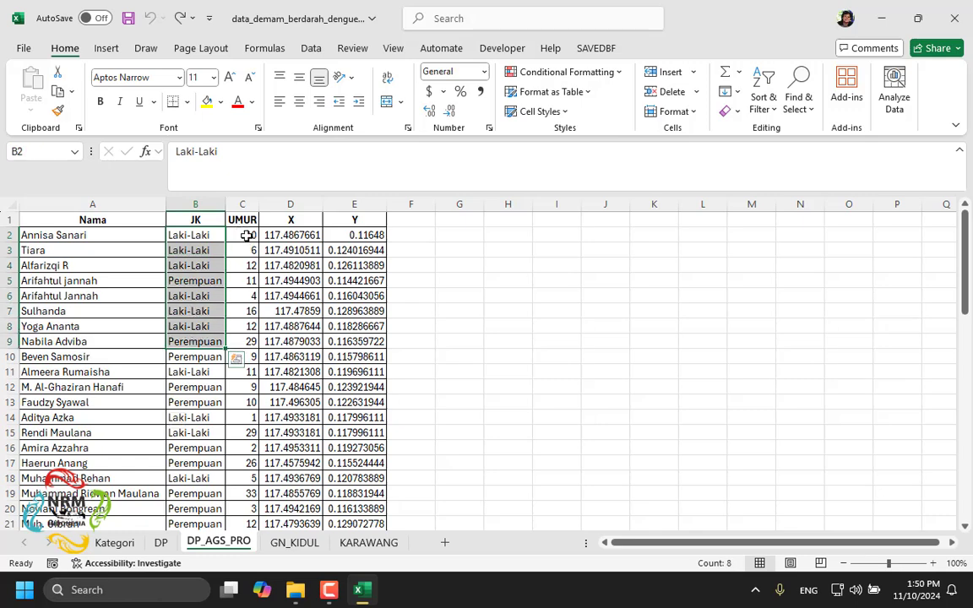
pyautogui.moveTo(246, 236); pyautogui.dragTo(245, 308)
pyautogui.moveTo(278, 234); pyautogui.dragTo(354, 309)
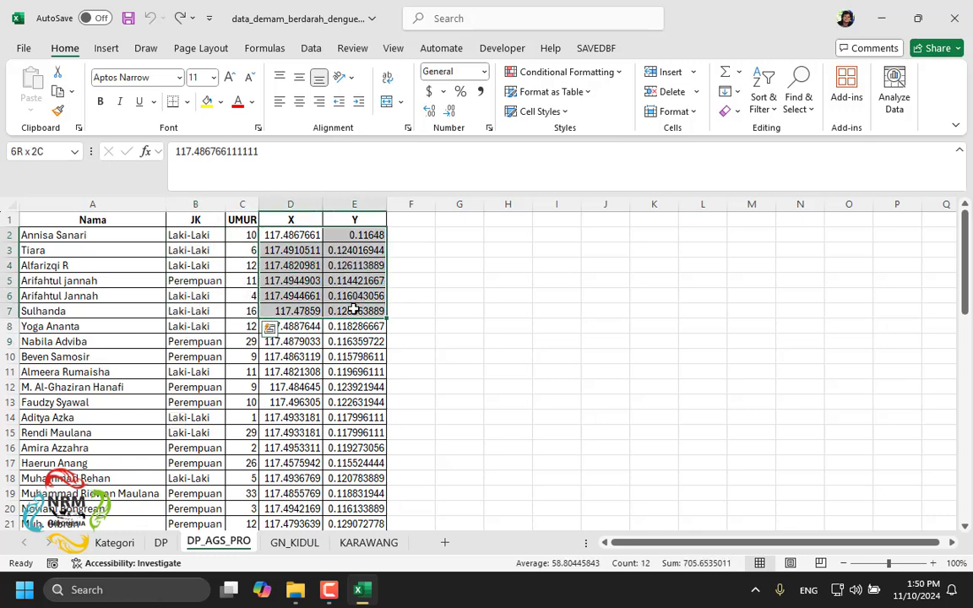
pyautogui.click(414, 261)
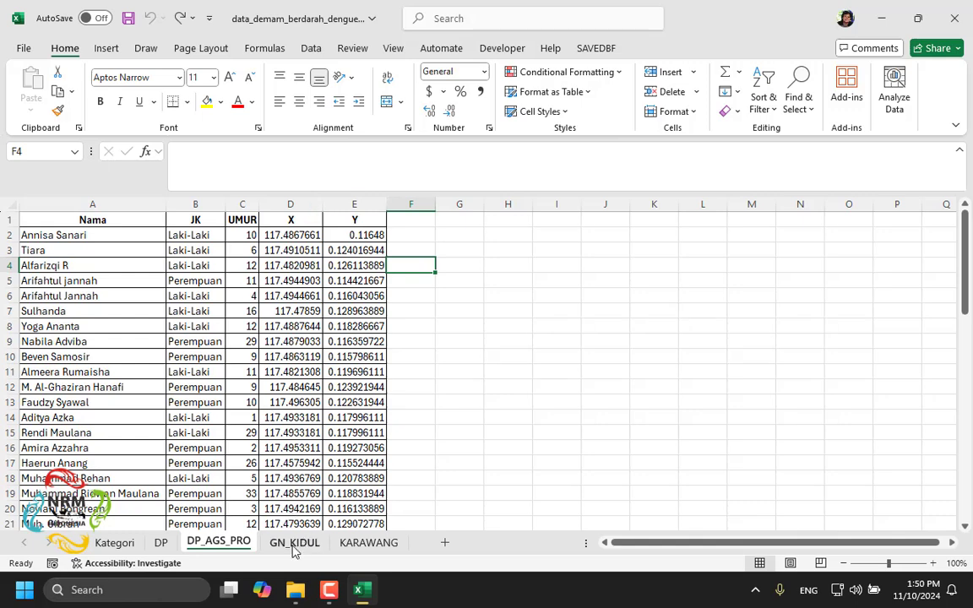
# Review the Kecamatan and dengue case columns on the GN_KIDUL and KARAWANG sheets, and return to GN_KIDUL
pyautogui.click(293, 545)
pyautogui.click(328, 279)
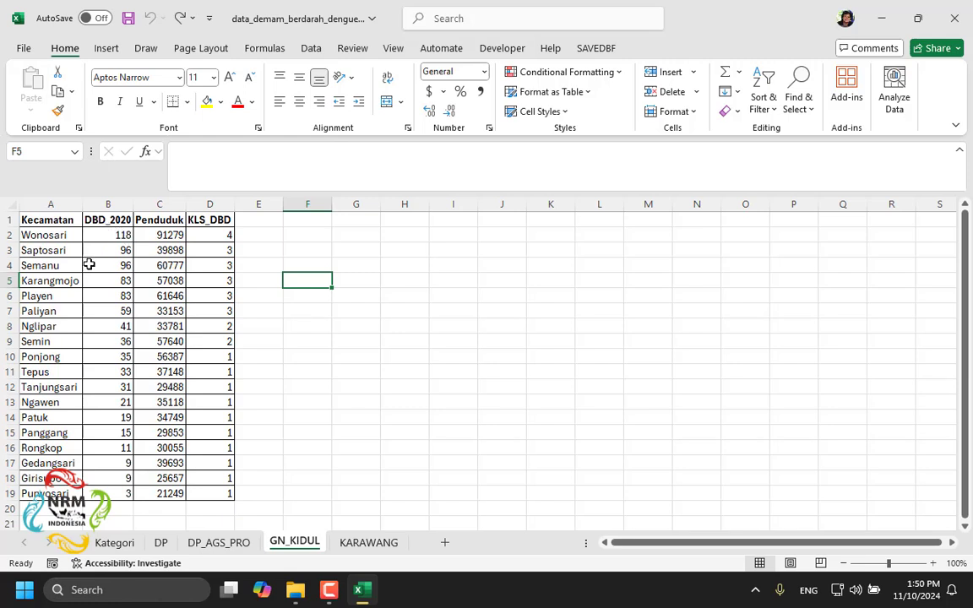
pyautogui.moveTo(44, 237); pyautogui.dragTo(126, 494)
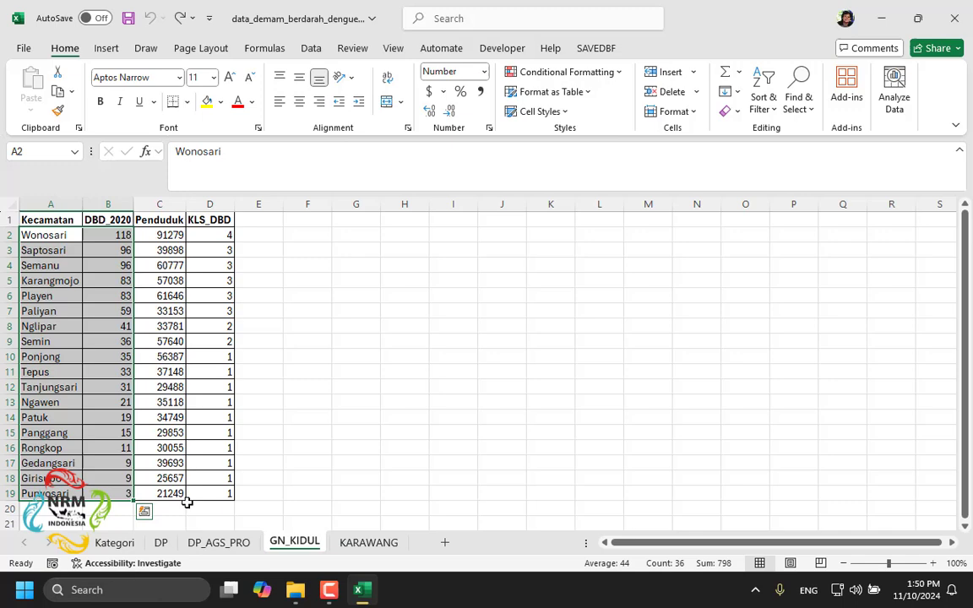
pyautogui.click(349, 546)
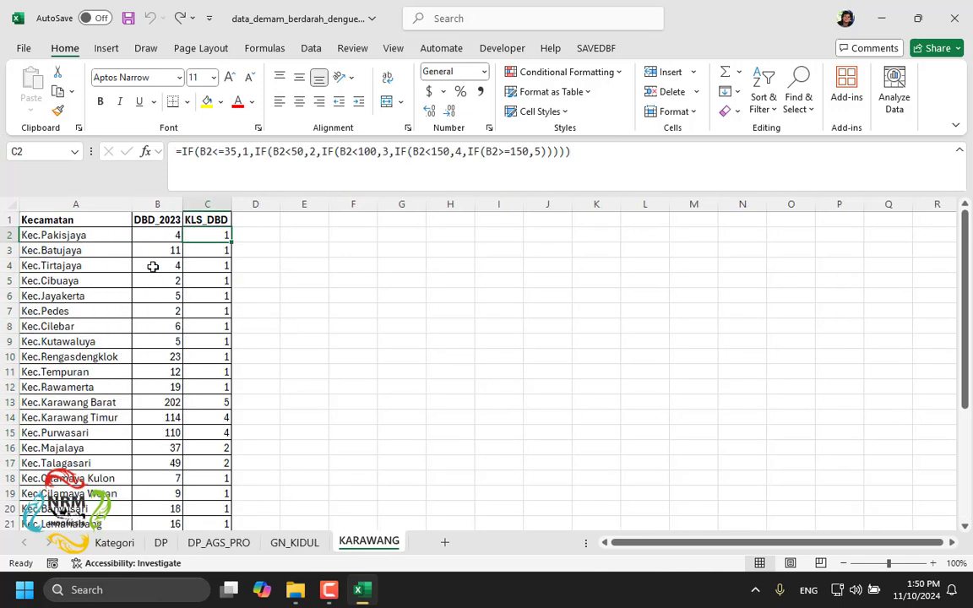
pyautogui.click(60, 235)
pyautogui.moveTo(60, 234); pyautogui.dragTo(145, 466)
pyautogui.click(263, 547)
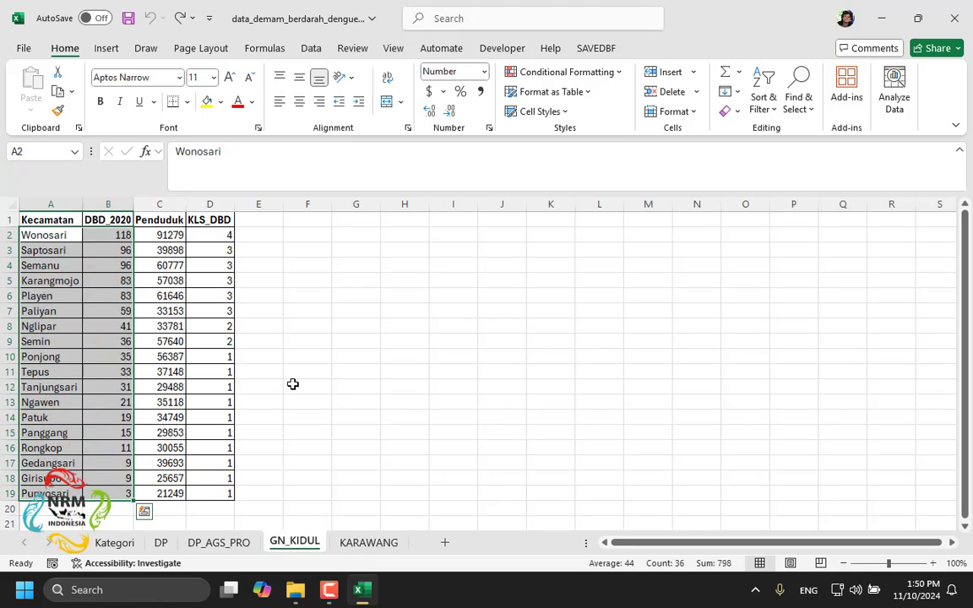
# Examine the KLS_DBD classification formula in D2 of GN_KIDUL and the matching case ranges and categories on the Kategori sheet
pyautogui.click(304, 265)
pyautogui.click(210, 234)
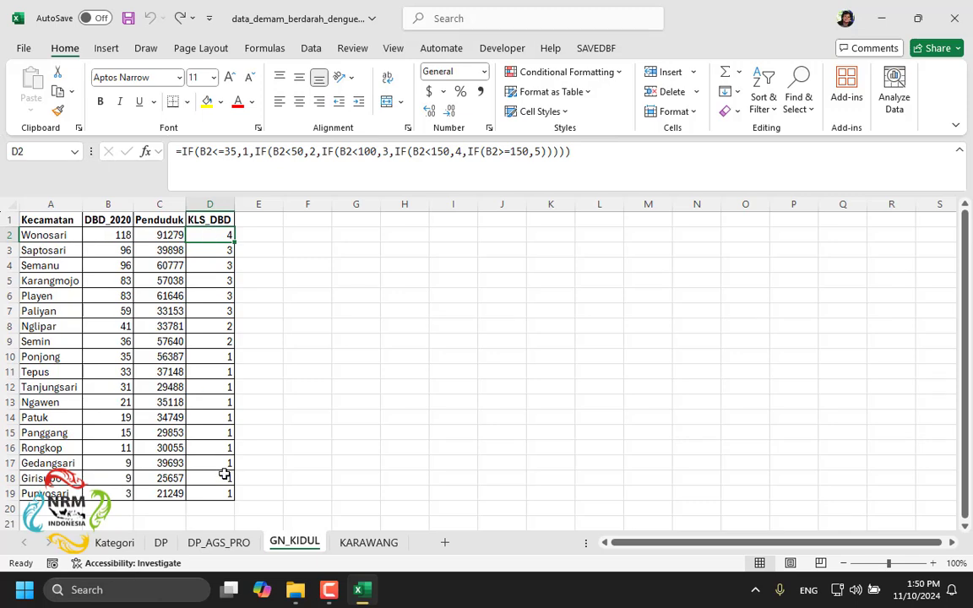
pyautogui.click(116, 543)
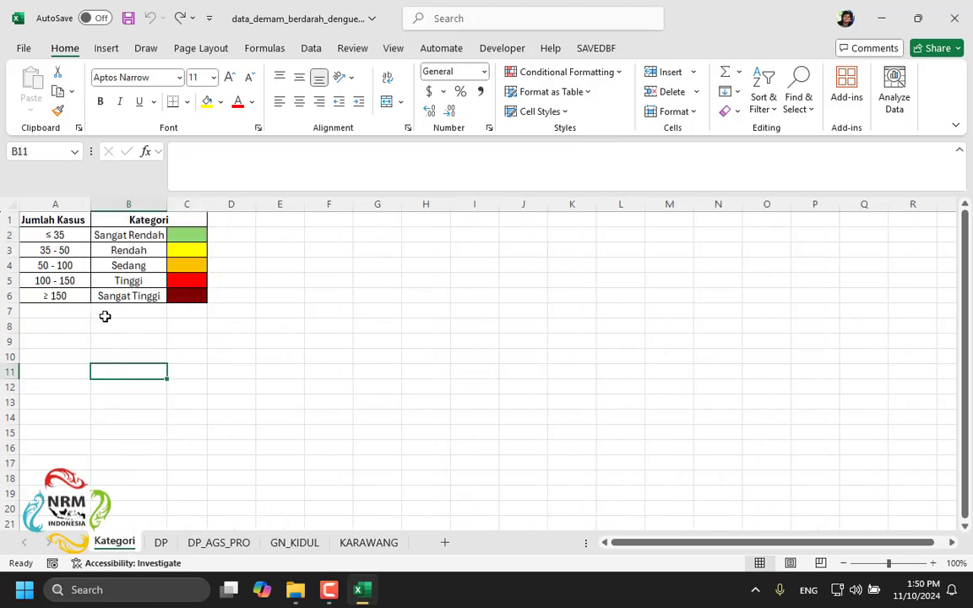
pyautogui.click(52, 234)
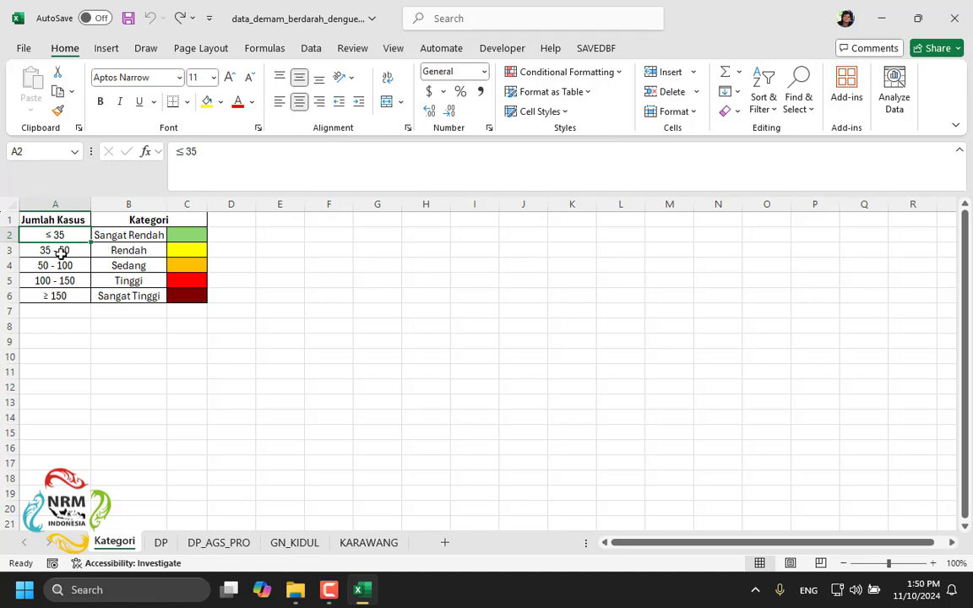
pyautogui.click(141, 250)
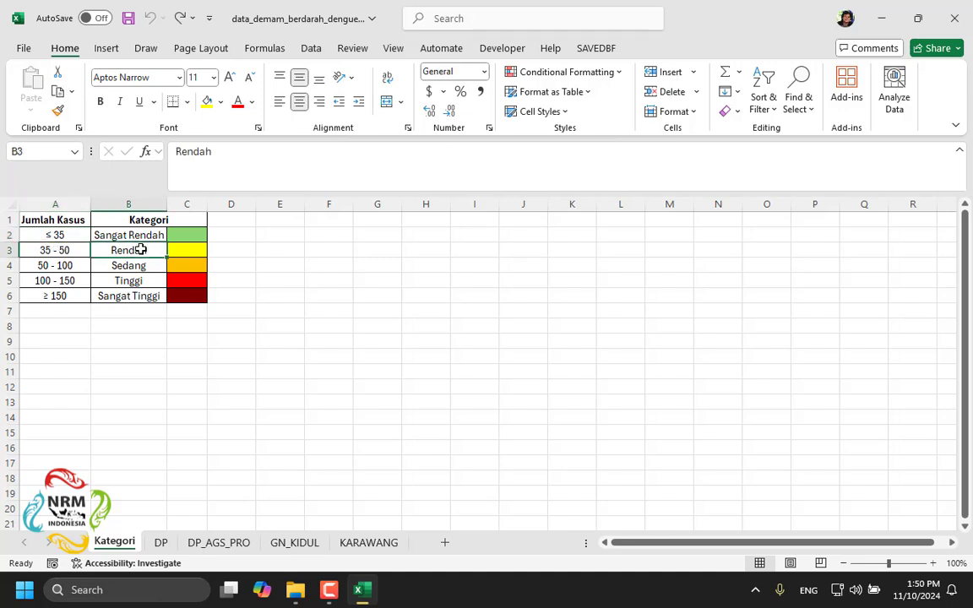
pyautogui.click(83, 264)
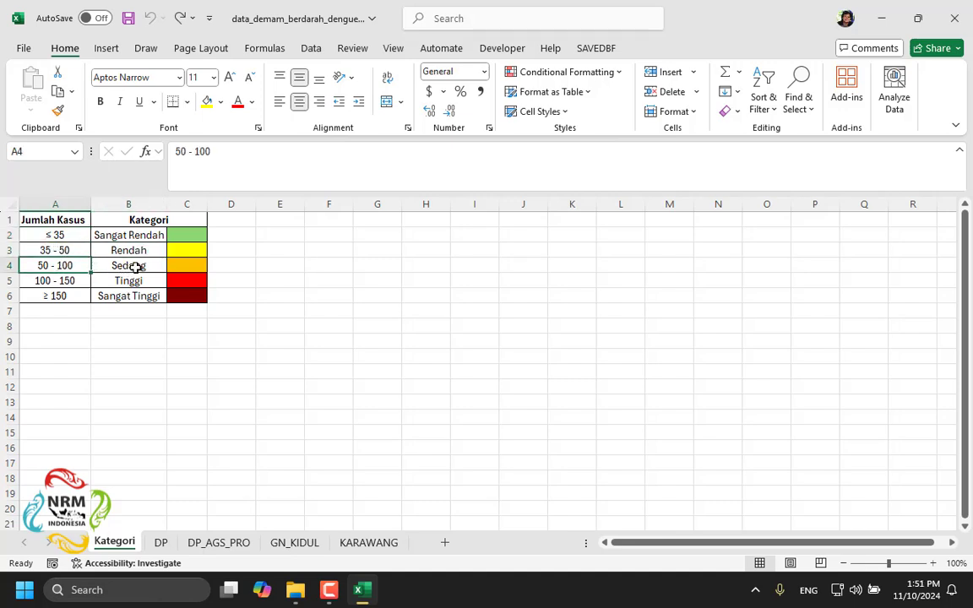
pyautogui.click(135, 267)
pyautogui.click(133, 282)
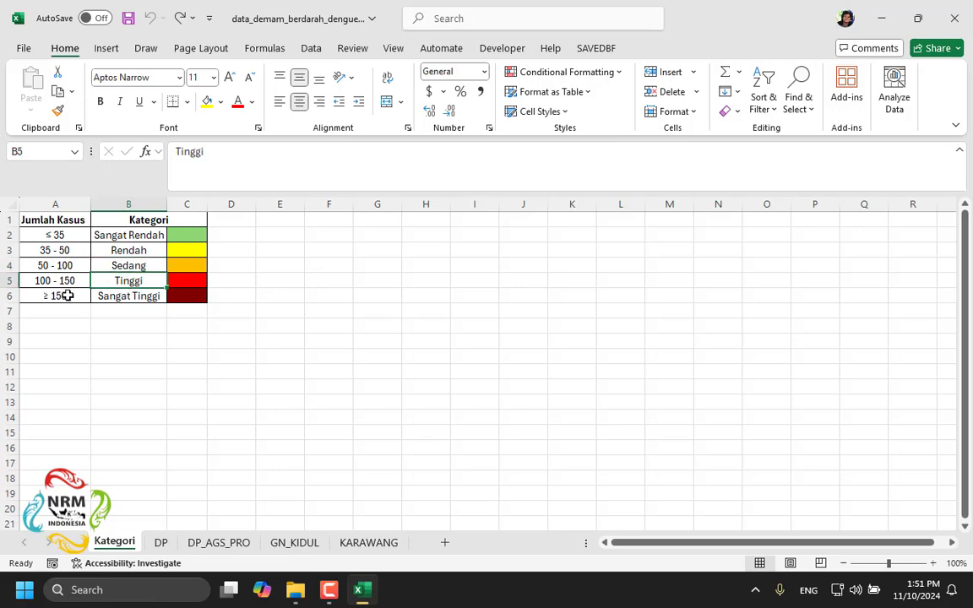
pyautogui.click(129, 298)
# Review the KLS_DBD class values on the GN_KIDUL and KARAWANG sheets, and return to the formula in GN_KIDUL cell D2
pyautogui.click(293, 543)
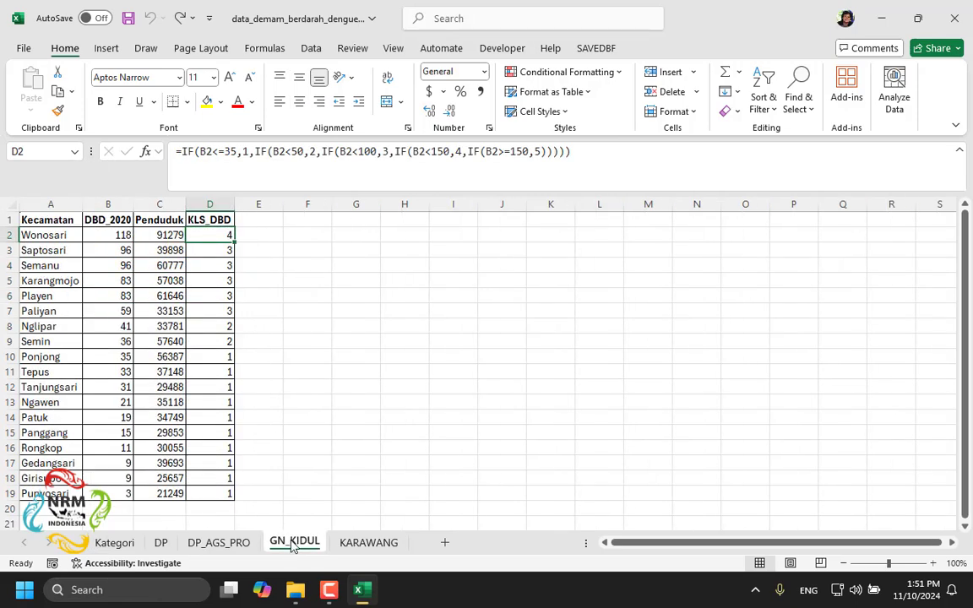
pyautogui.click(217, 491)
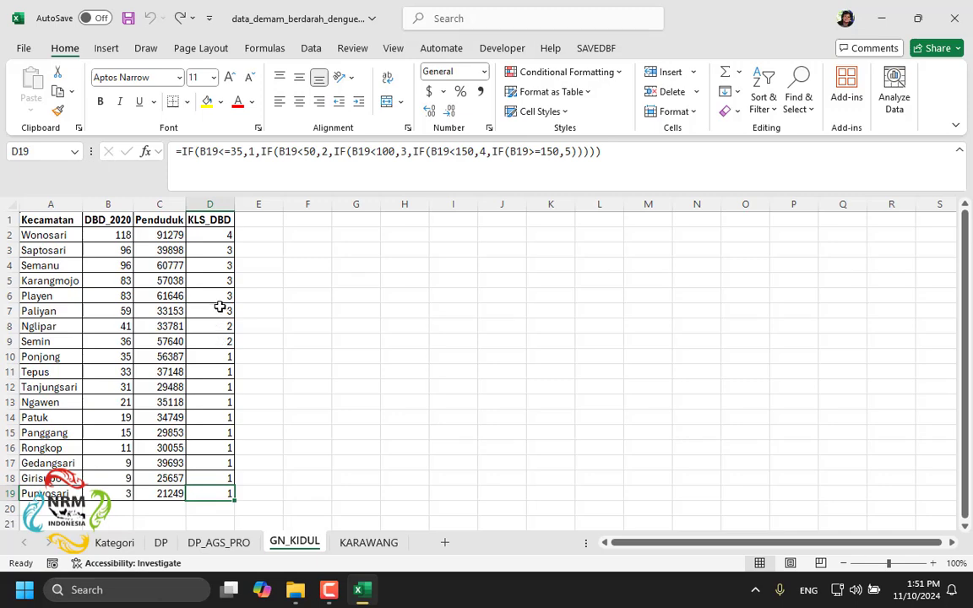
pyautogui.click(369, 541)
pyautogui.scroll(-5, 254, 363)
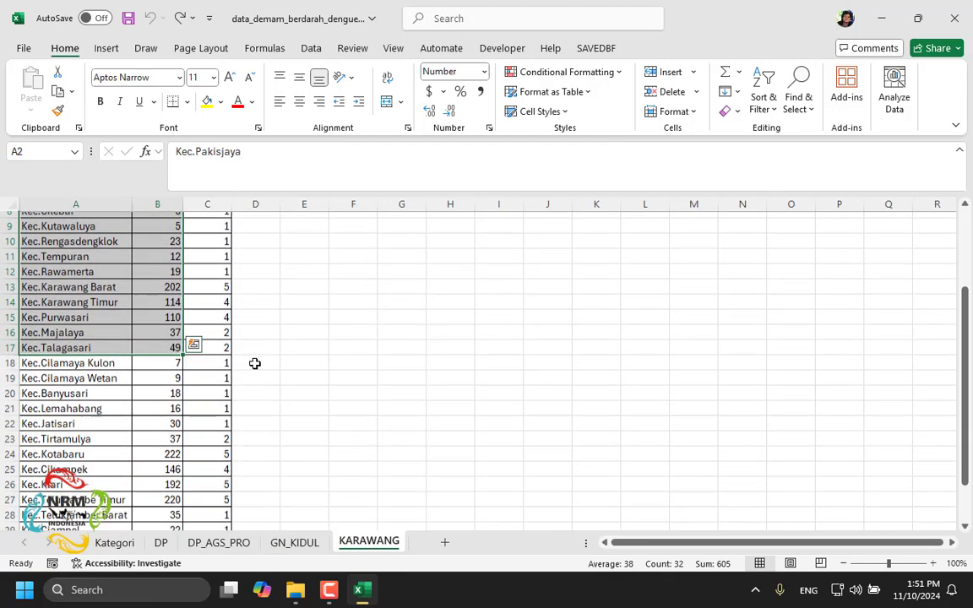
pyautogui.scroll(5, 245, 380)
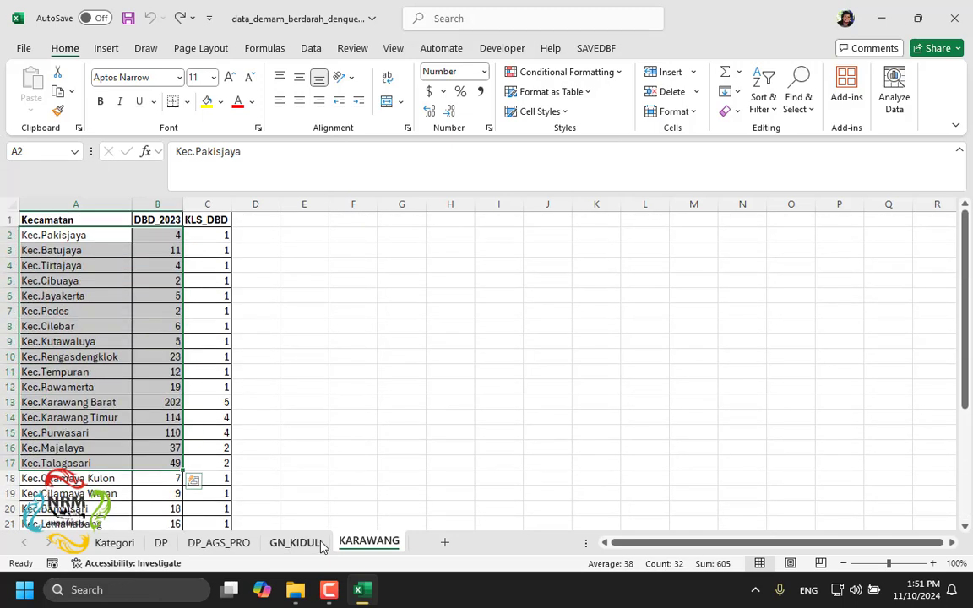
pyautogui.click(315, 546)
pyautogui.click(213, 233)
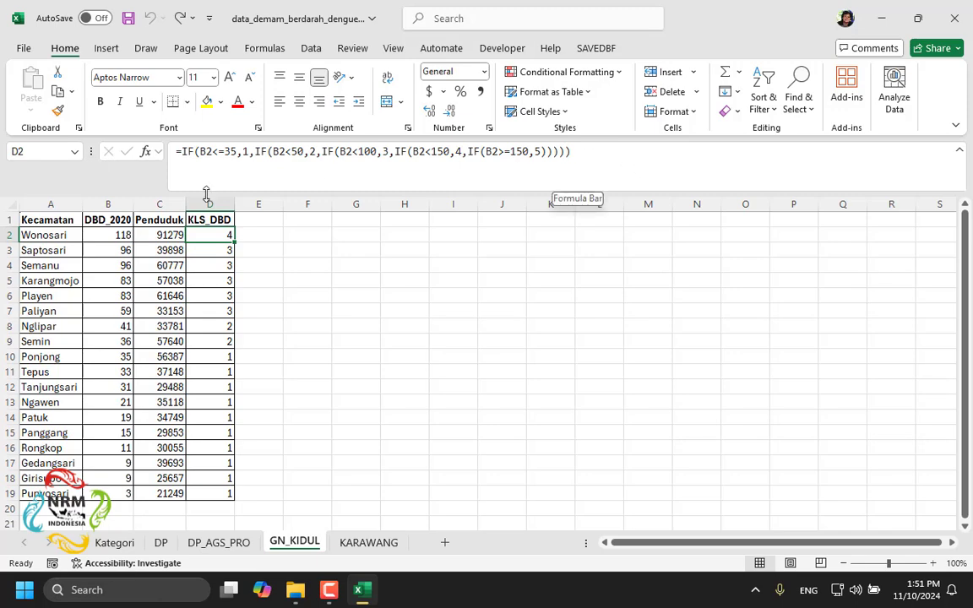
# Review the Nama to Y columns of the patient table on the DP_AGS_PRO sheet
pyautogui.click(212, 545)
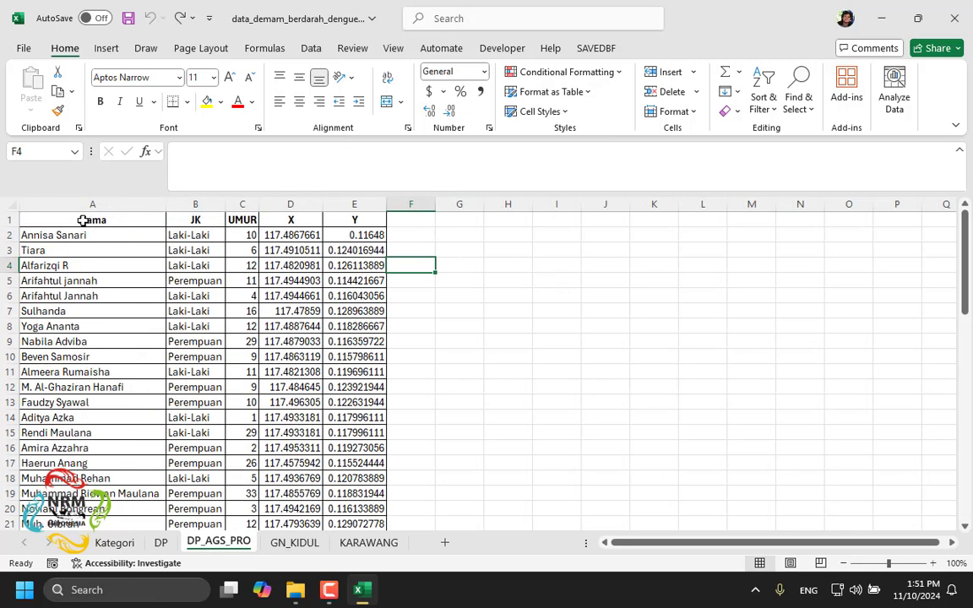
pyautogui.moveTo(83, 220); pyautogui.dragTo(342, 478)
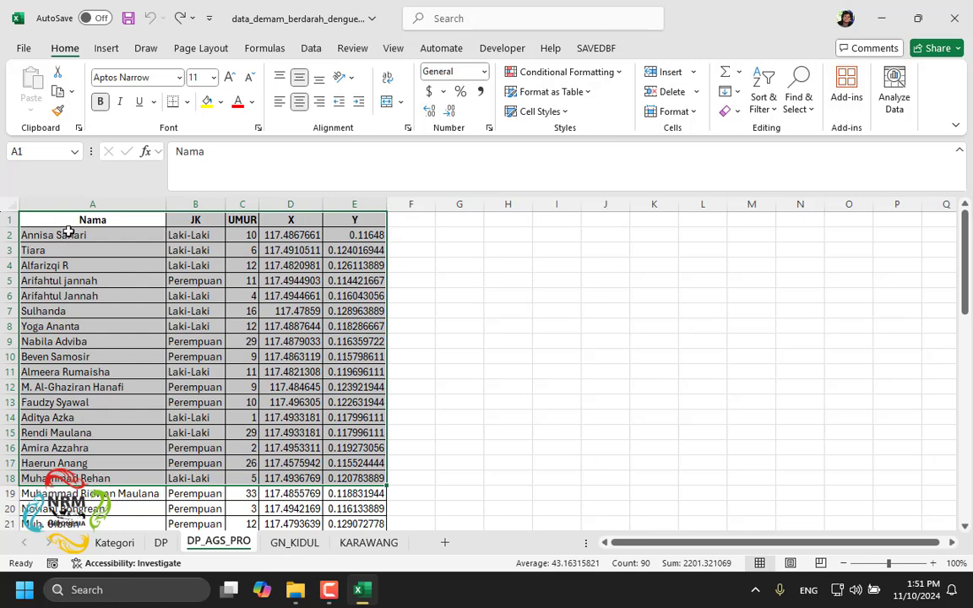
pyautogui.click(68, 233)
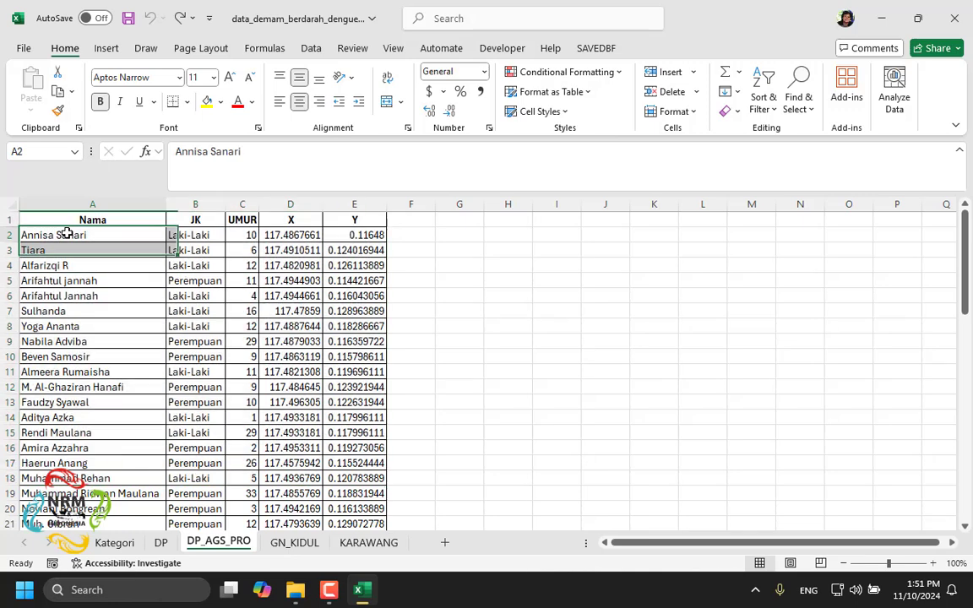
pyautogui.click(450, 400)
pyautogui.click(460, 262)
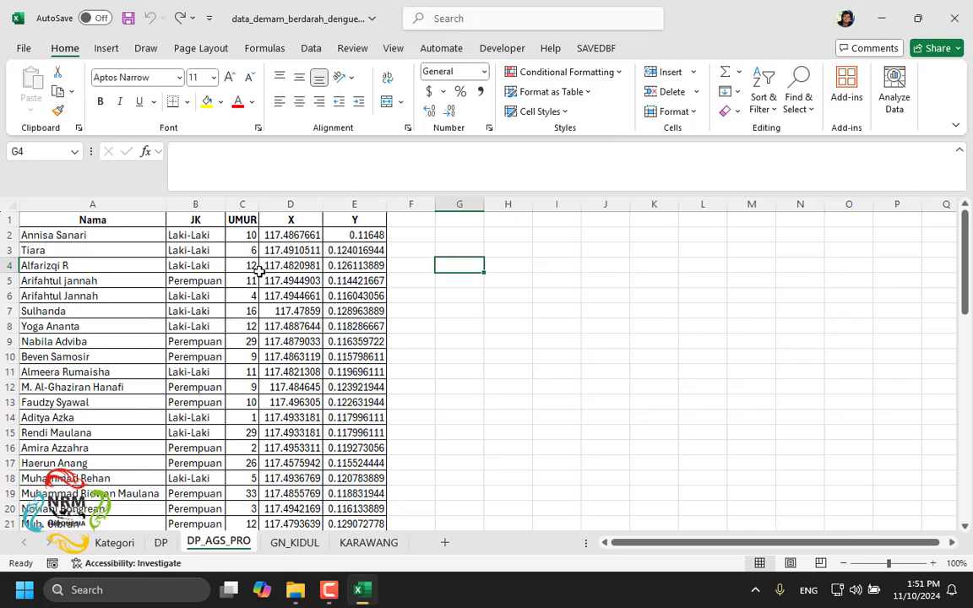
# Close the dengue workbook without saving changes and launch ArcGIS Pro
pyautogui.click(950, 18)
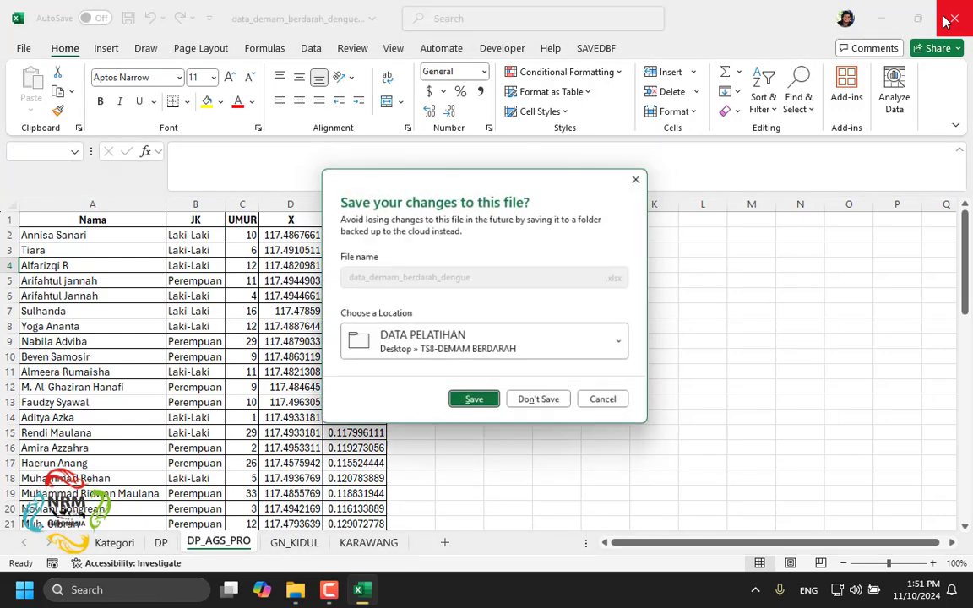
pyautogui.click(539, 405)
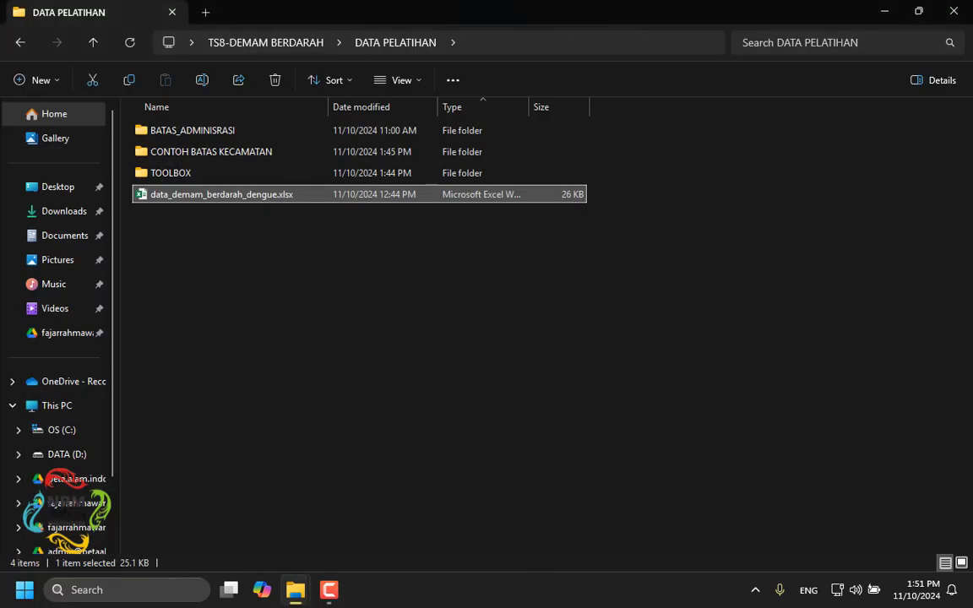
pyautogui.click(95, 591)
pyautogui.write('arc')
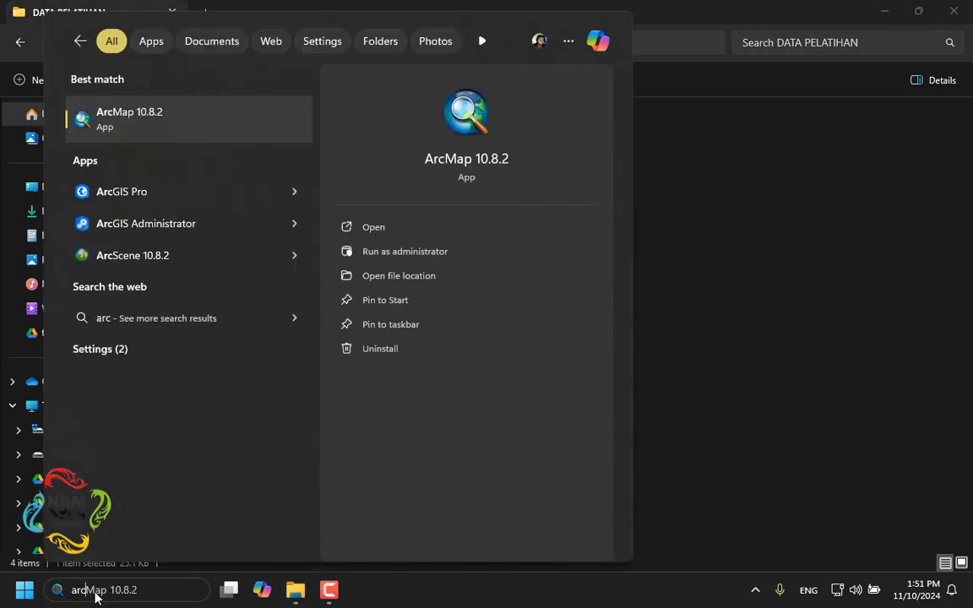
pyautogui.write('g')
pyautogui.press('Return')
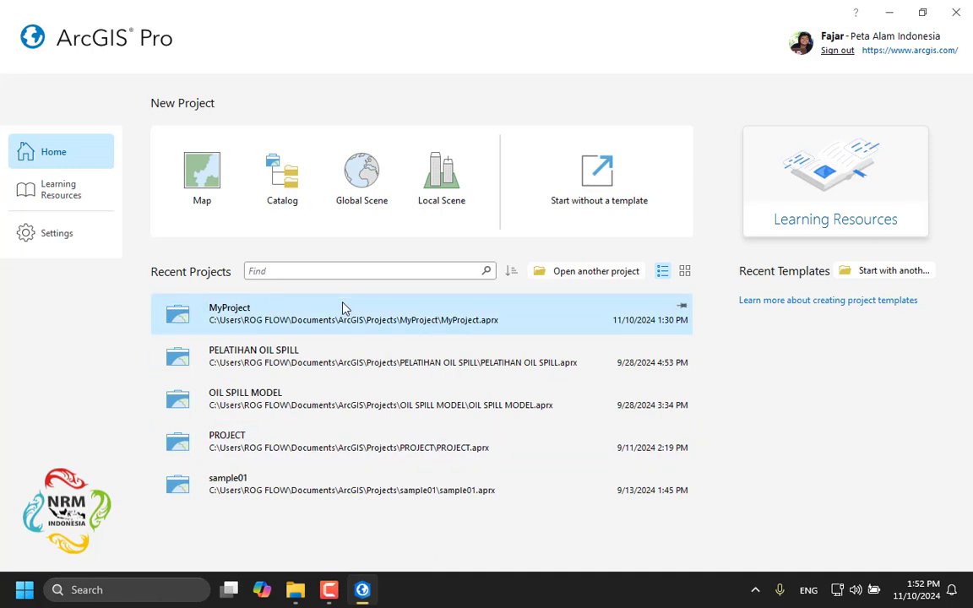
# Create a new Map project named MODEL_PENULARAN_DBD in the default projects location with its own folder
pyautogui.click(202, 190)
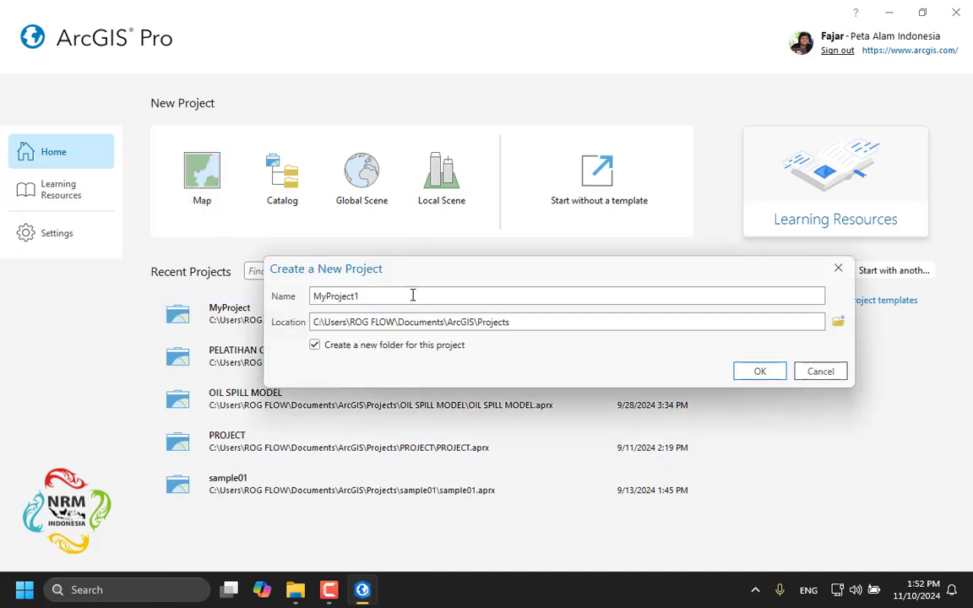
pyautogui.moveTo(385, 295); pyautogui.dragTo(303, 291)
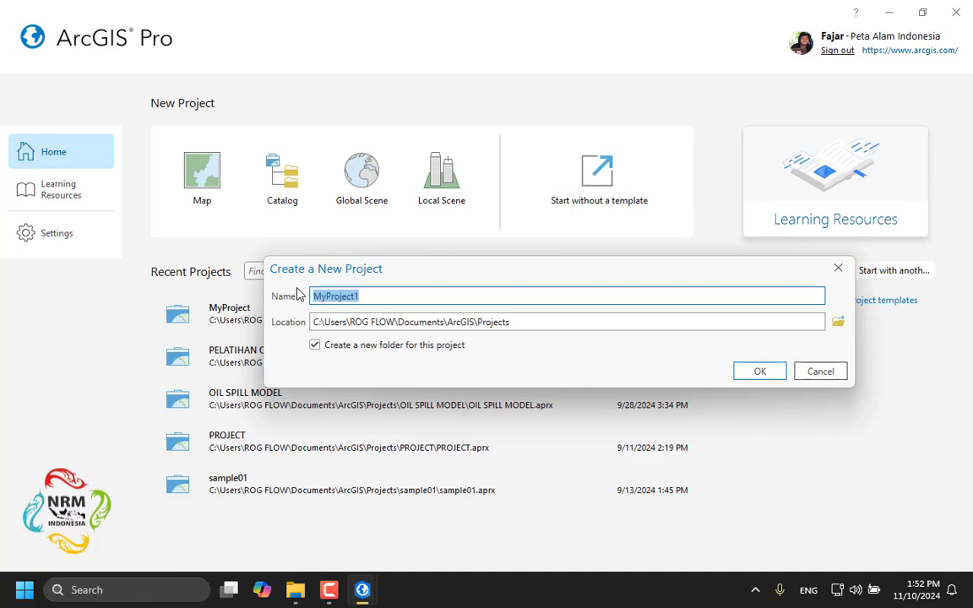
pyautogui.write('MODEL')
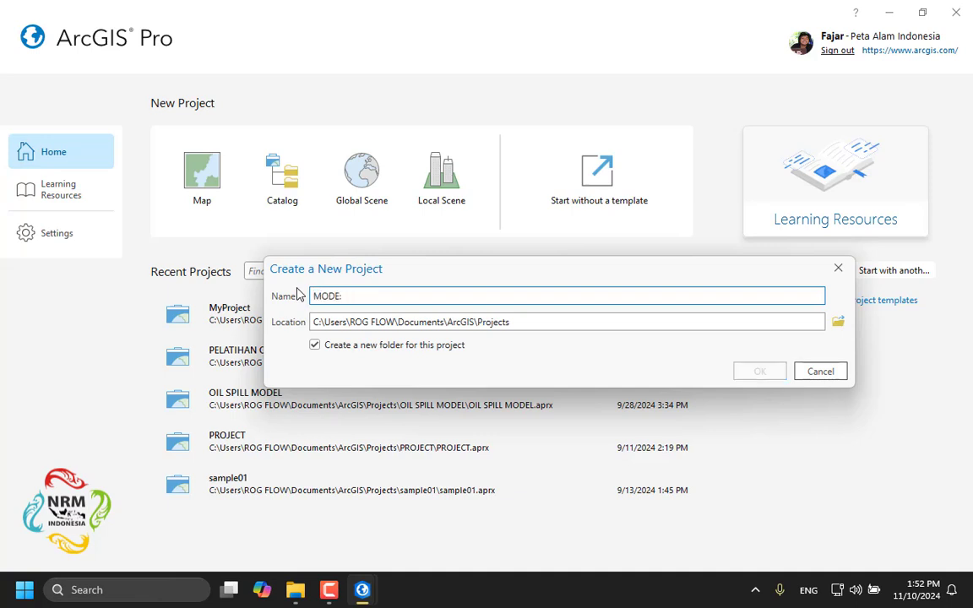
pyautogui.press('BackSpace')
pyautogui.write('L_PENULARAN_DBD')
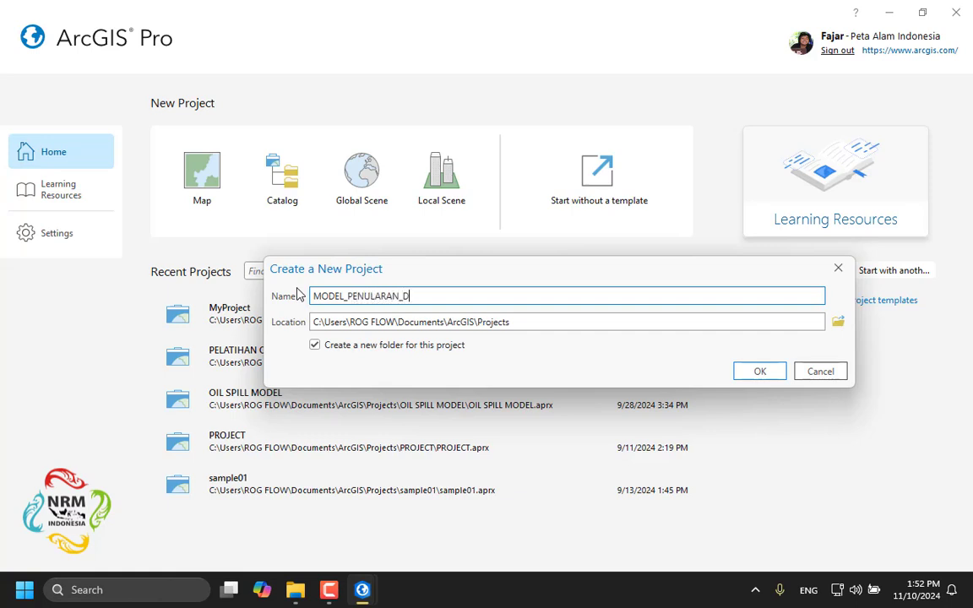
pyautogui.click(759, 372)
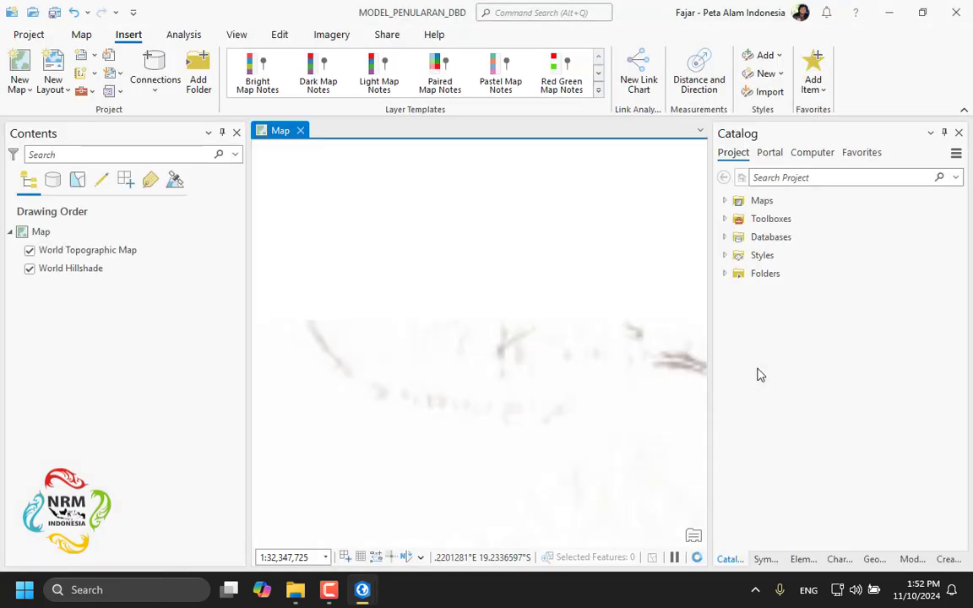
# Add a folder connection to DATA PELATIHAN inside the TS8-DEMAM BERDARAH folder
pyautogui.click(723, 274)
pyautogui.click(776, 294)
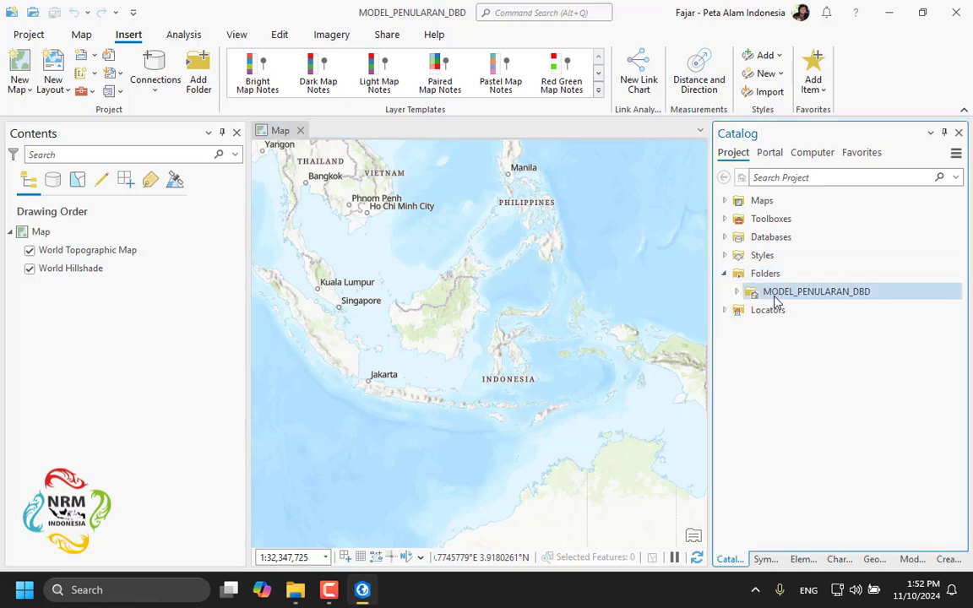
pyautogui.click(764, 279)
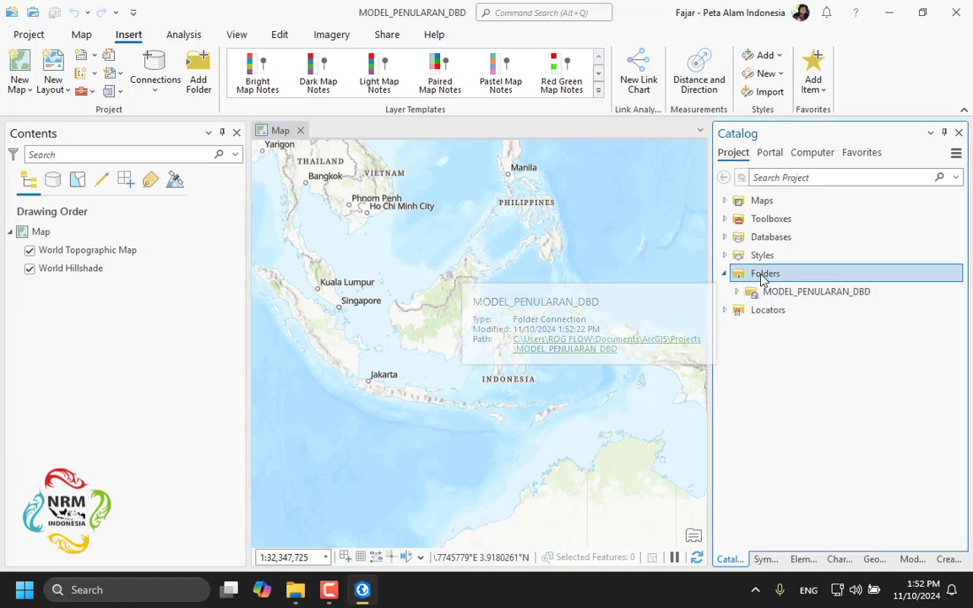
pyautogui.rightClick(760, 278)
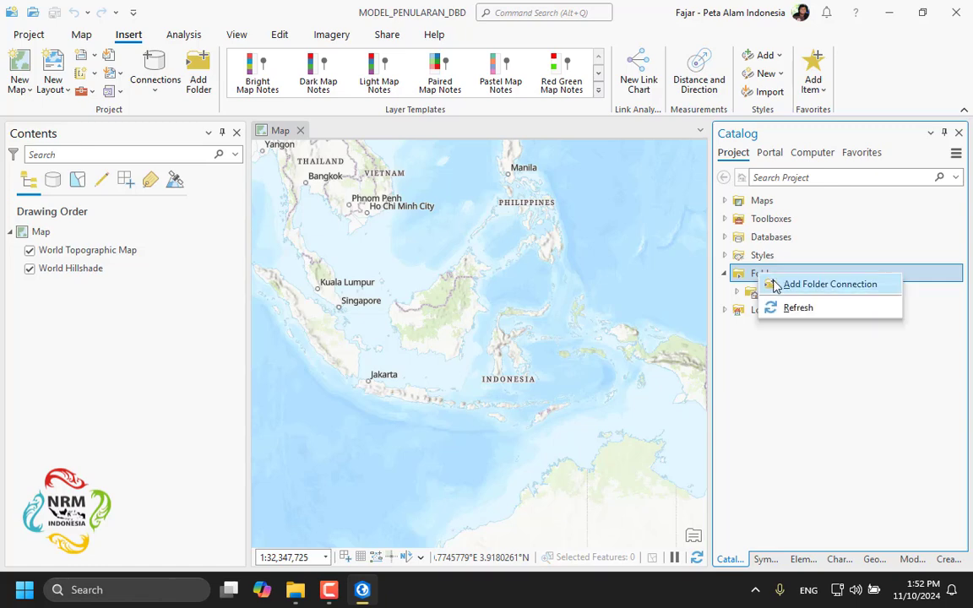
pyautogui.click(809, 286)
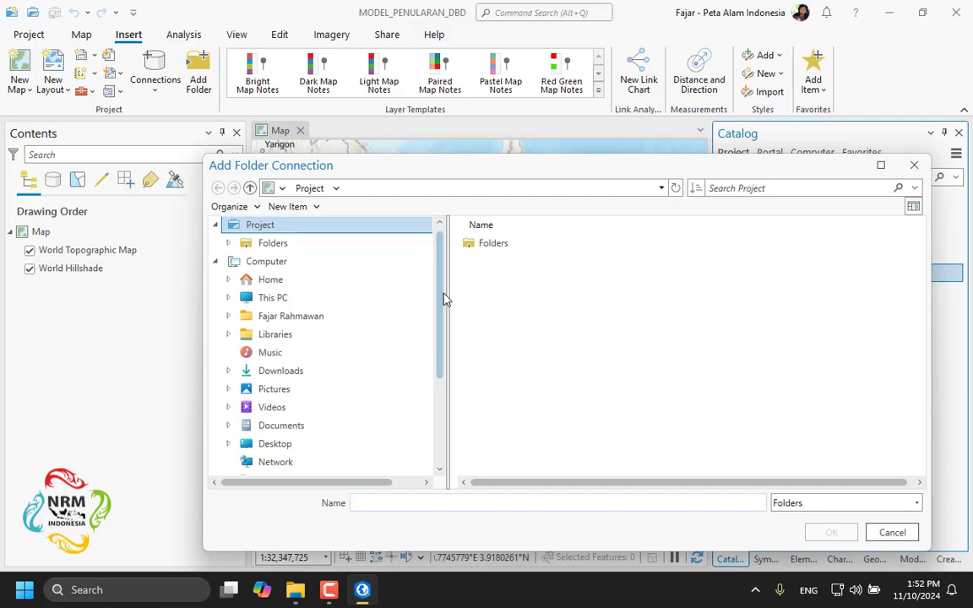
pyautogui.moveTo(440, 297); pyautogui.dragTo(432, 397)
pyautogui.click(354, 431)
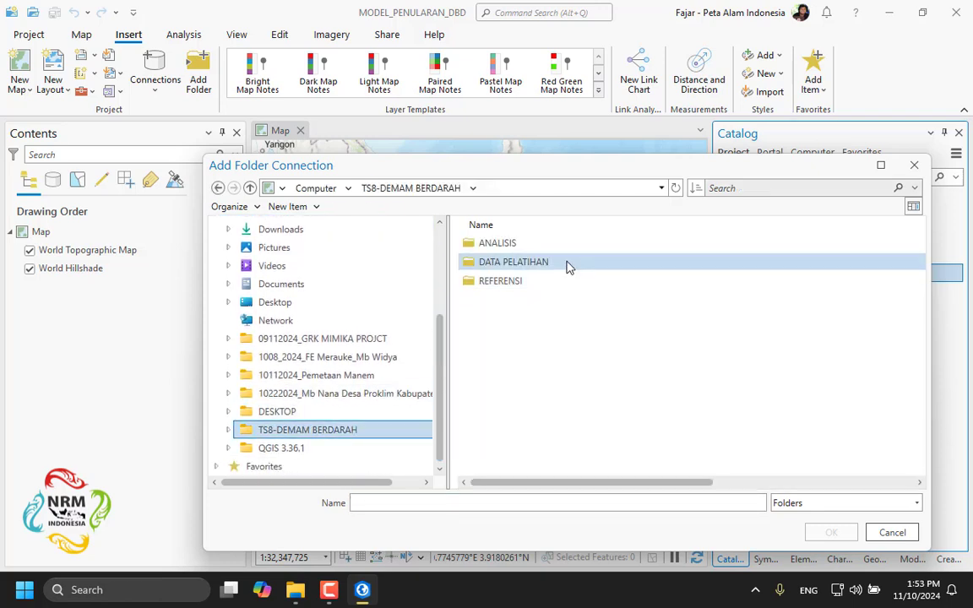
pyautogui.click(568, 265)
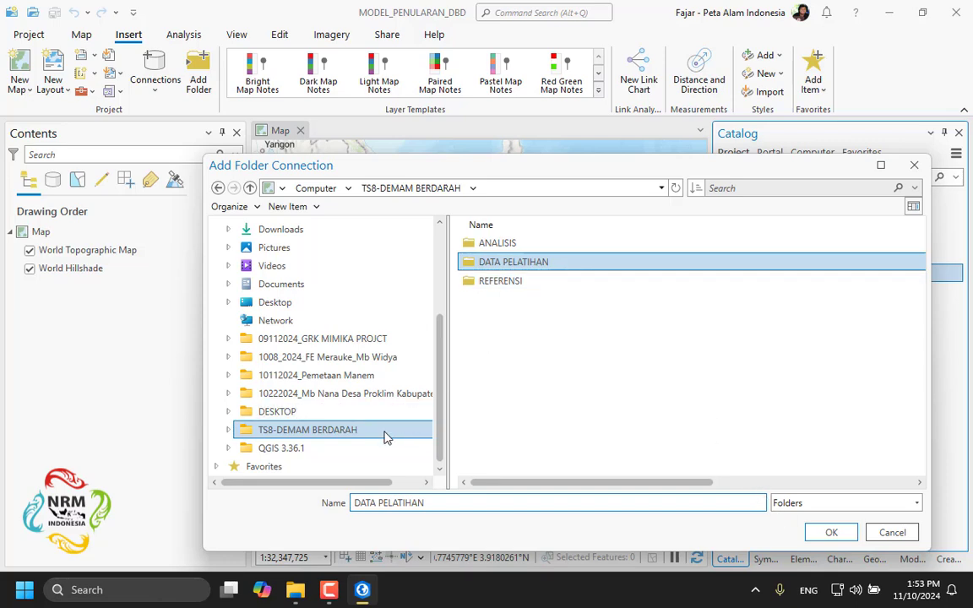
pyautogui.click(829, 532)
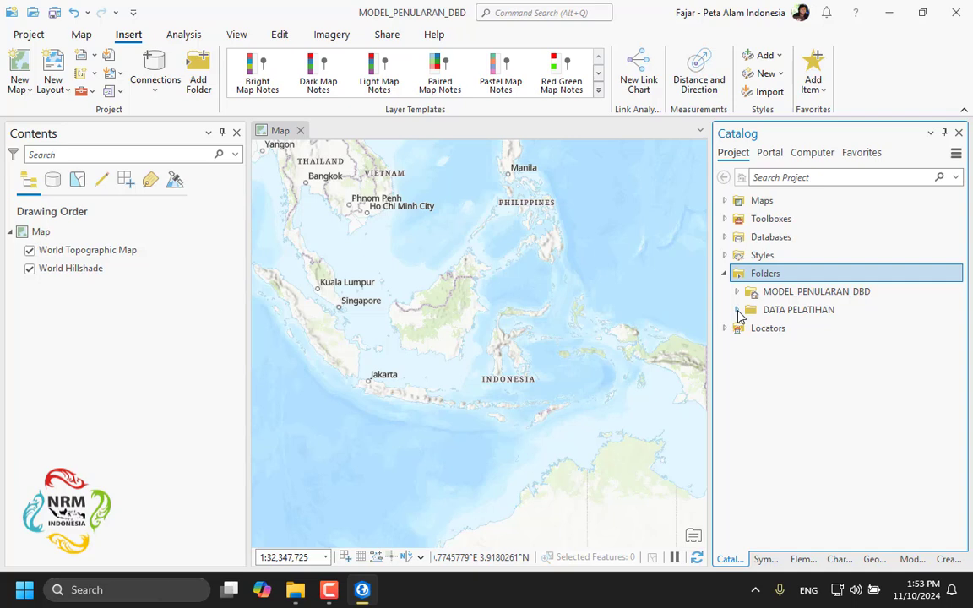
# Create a folder named ANALISIS PENULARAN DBD inside the DATA PELATIHAN folder
pyautogui.click(737, 310)
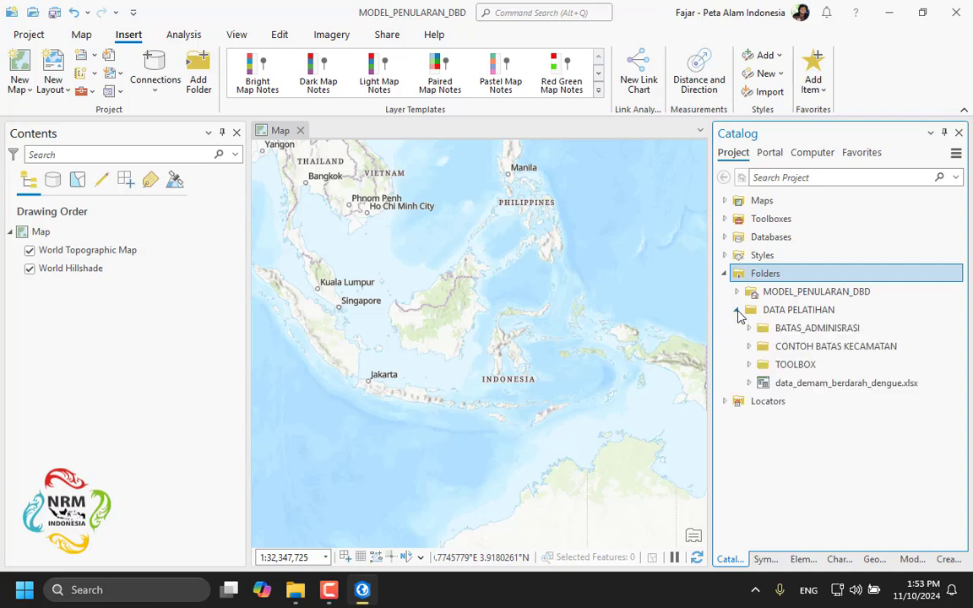
pyautogui.click(738, 310)
pyautogui.click(737, 310)
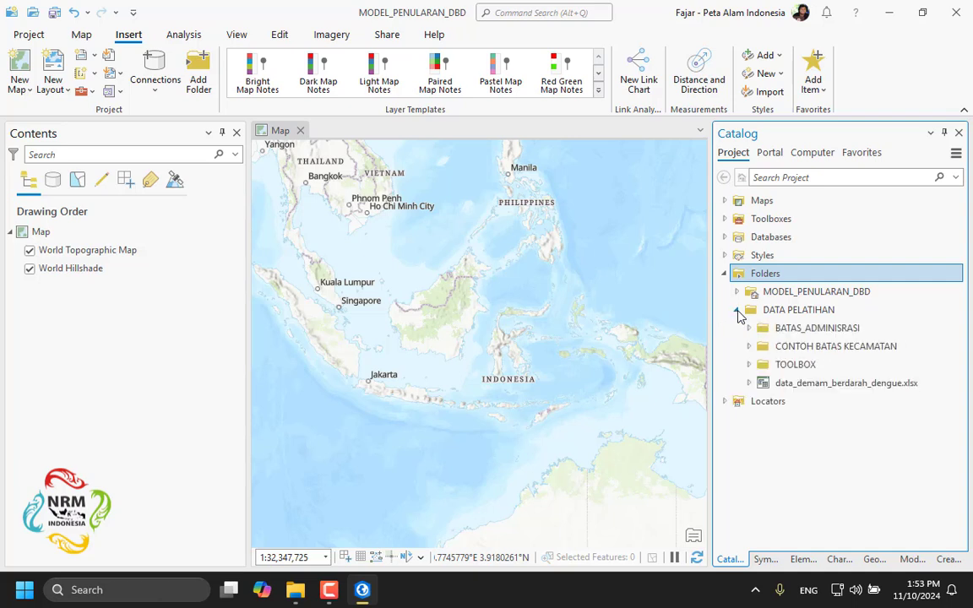
pyautogui.rightClick(829, 311)
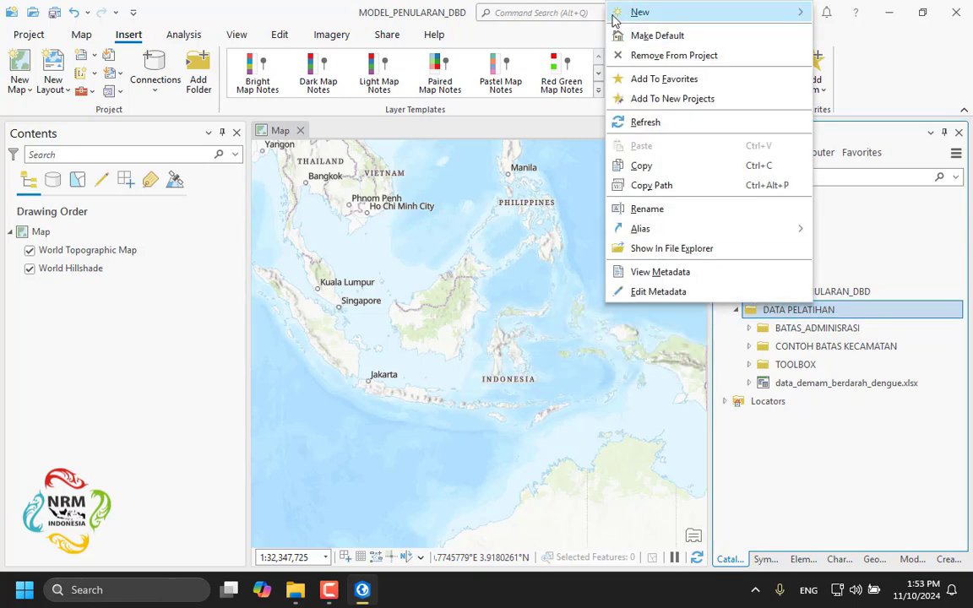
pyautogui.moveTo(637, 12)
pyautogui.click(869, 16)
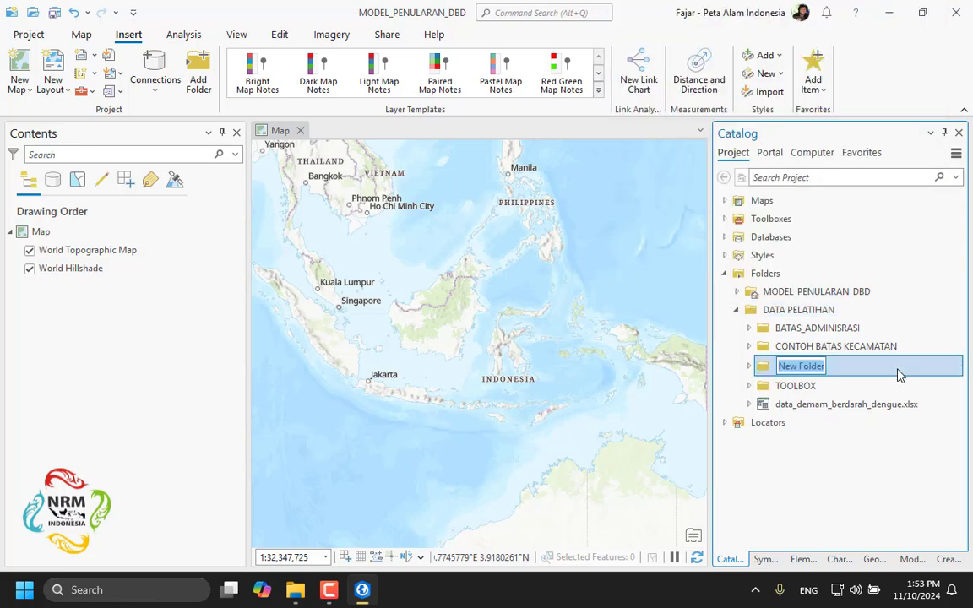
pyautogui.write('ANALISI ')
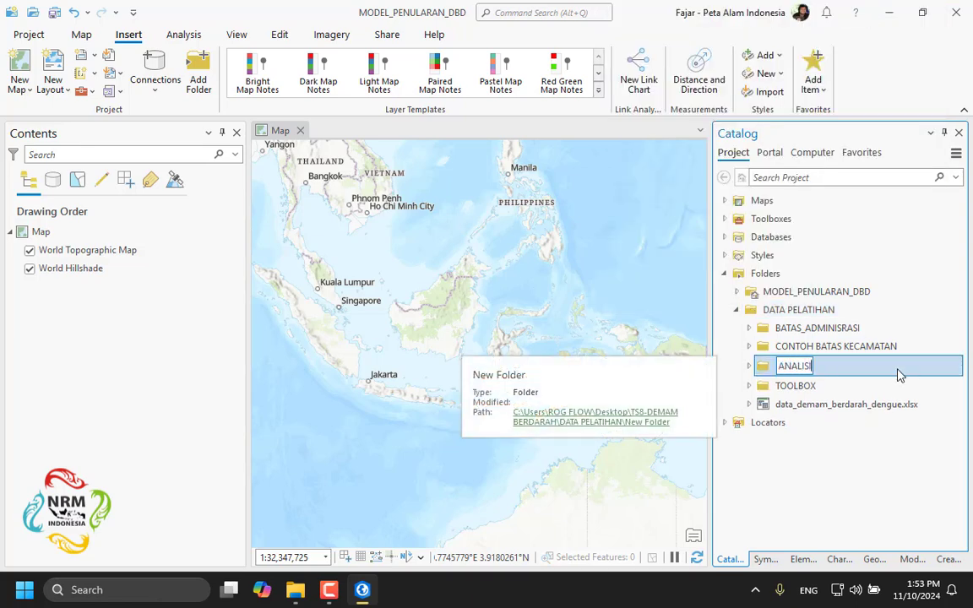
pyautogui.write('S PENULARA')
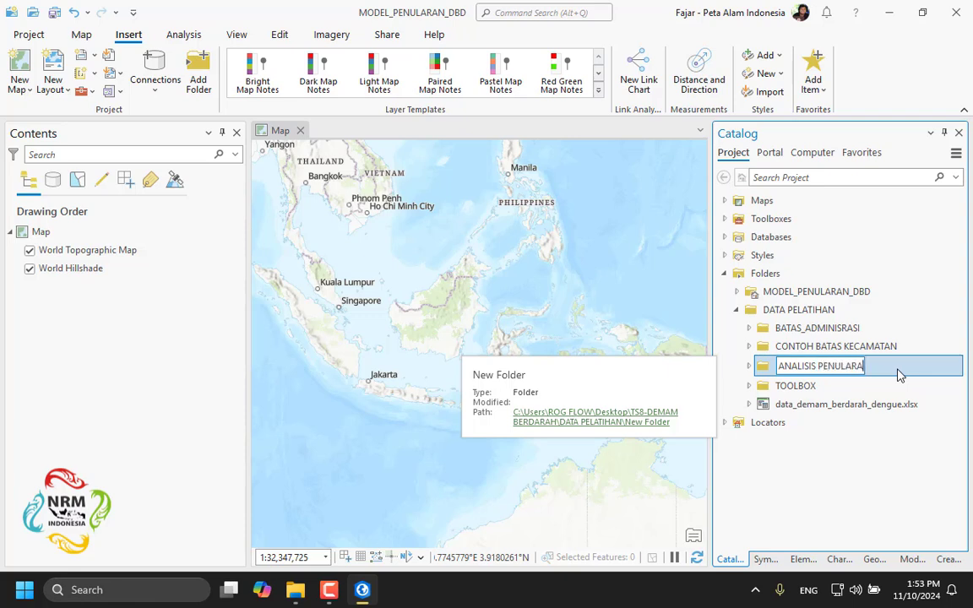
pyautogui.write('N DBD')
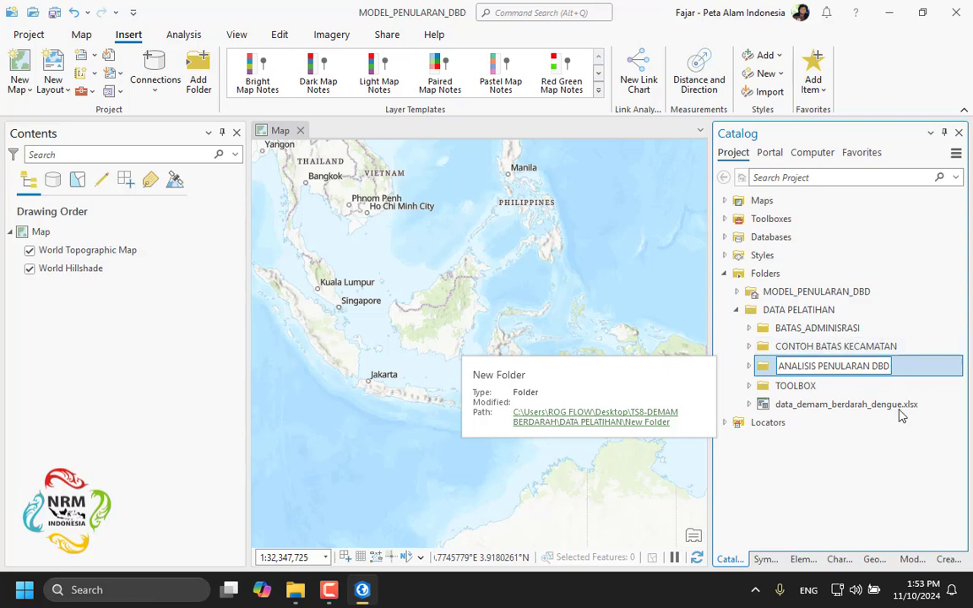
pyautogui.press('Return')
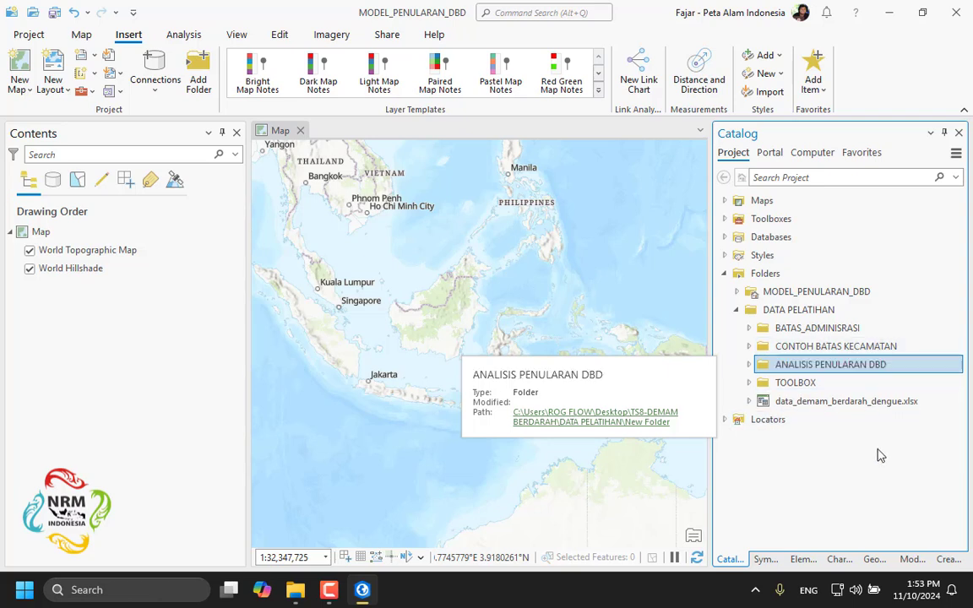
# Open the PAI_PENULARAN_DBD model from TOOLBOX.atbx in the TOOLBOX folder for editing
pyautogui.click(749, 383)
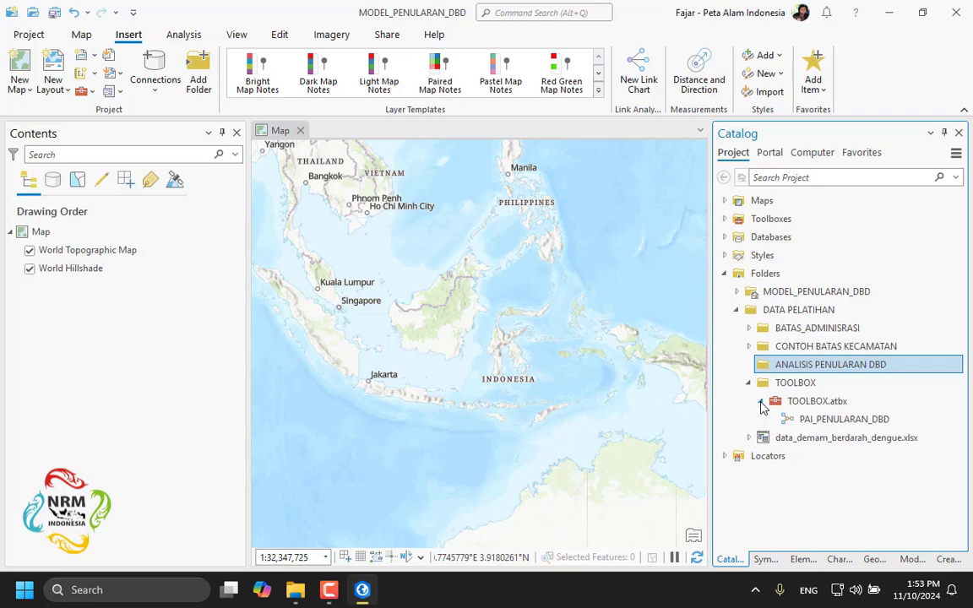
pyautogui.rightClick(834, 422)
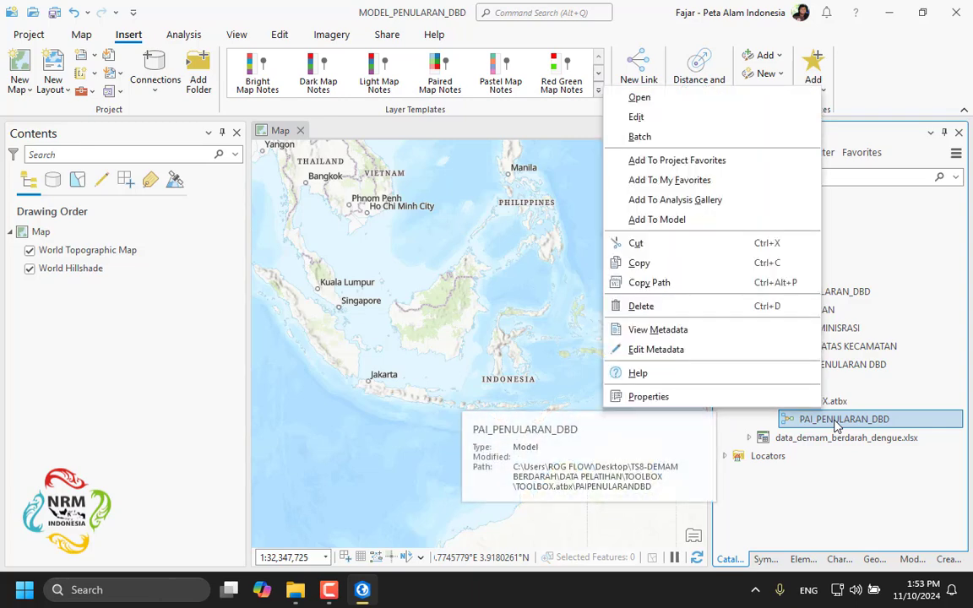
pyautogui.click(684, 117)
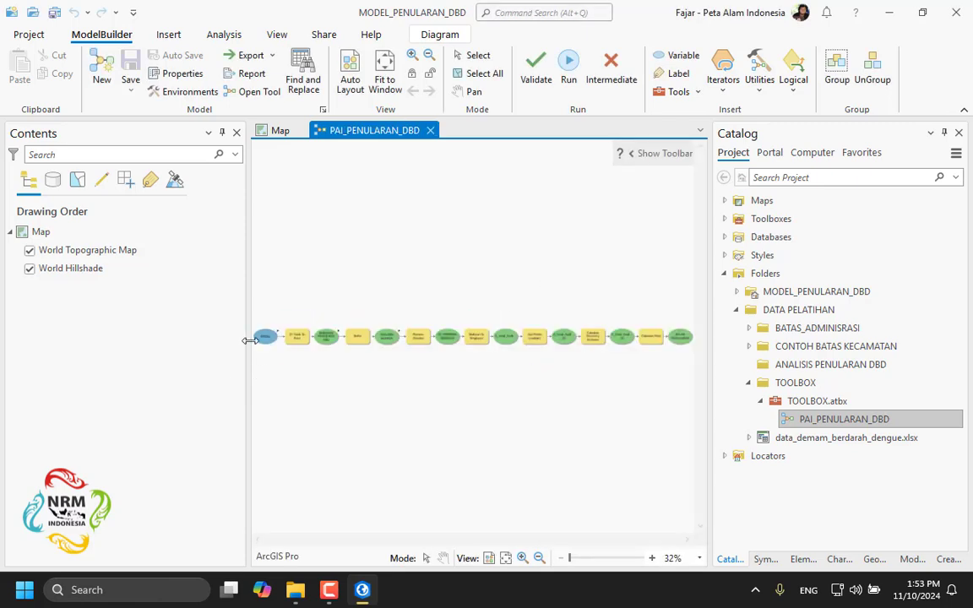
pyautogui.scroll(1, 276, 342)
pyautogui.scroll(5, 276, 343)
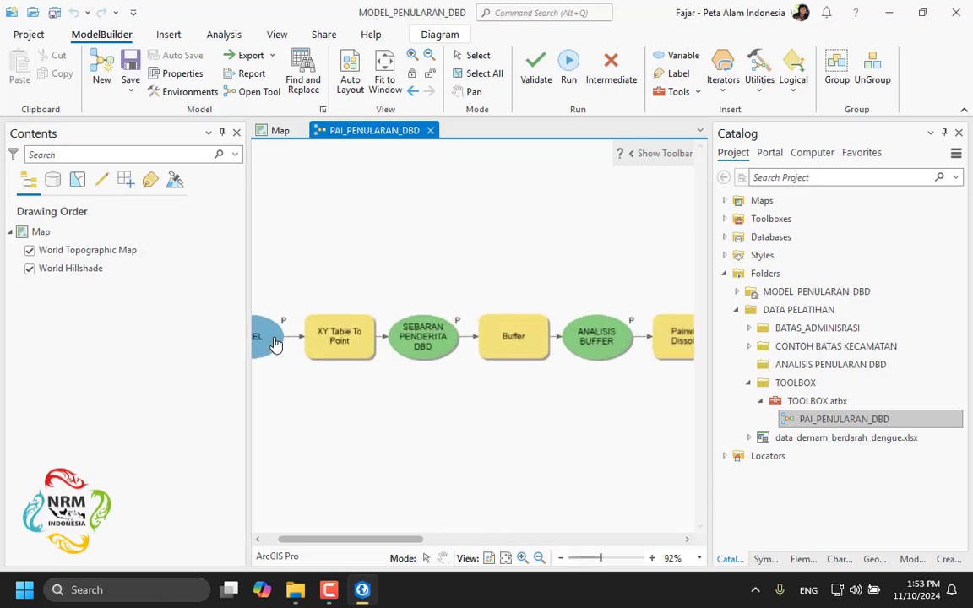
# Examine the beginning of the model from the EXCEL input onward and check the Buffer tool's parameters, leaving them unchanged
pyautogui.moveTo(347, 540); pyautogui.dragTo(309, 541)
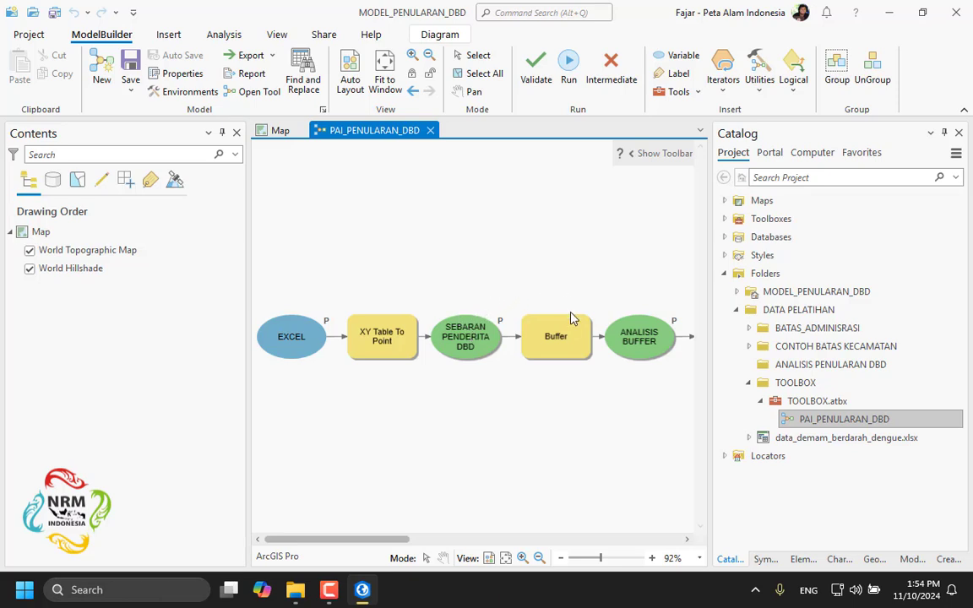
pyautogui.moveTo(372, 543); pyautogui.dragTo(355, 513)
pyautogui.moveTo(350, 540); pyautogui.dragTo(402, 550)
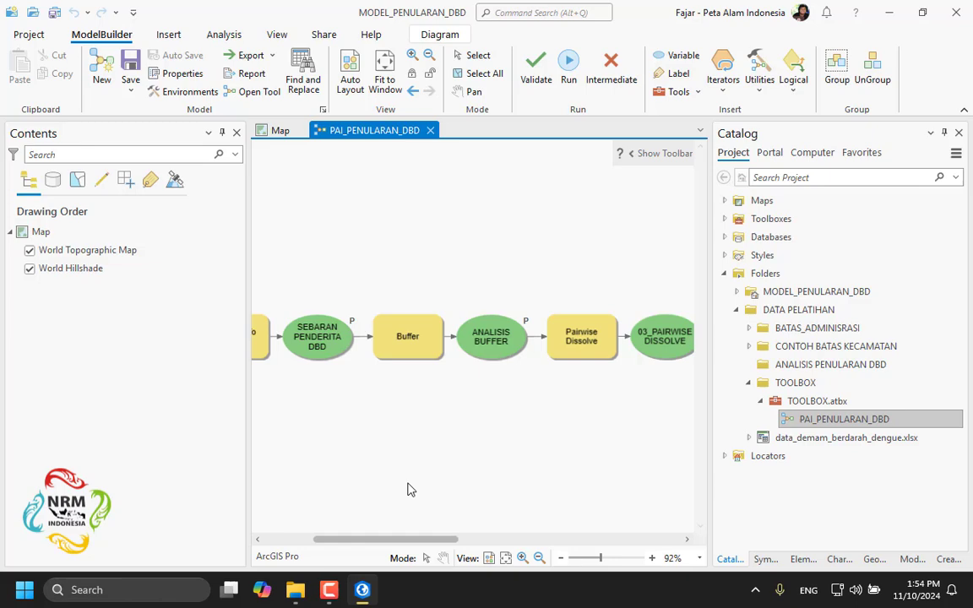
pyautogui.doubleClick(414, 338)
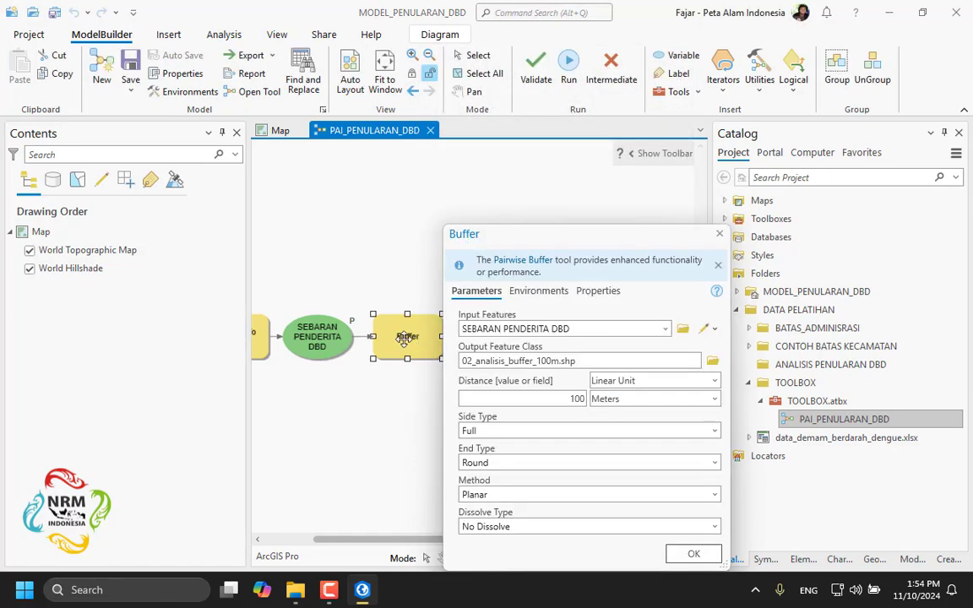
pyautogui.click(534, 398)
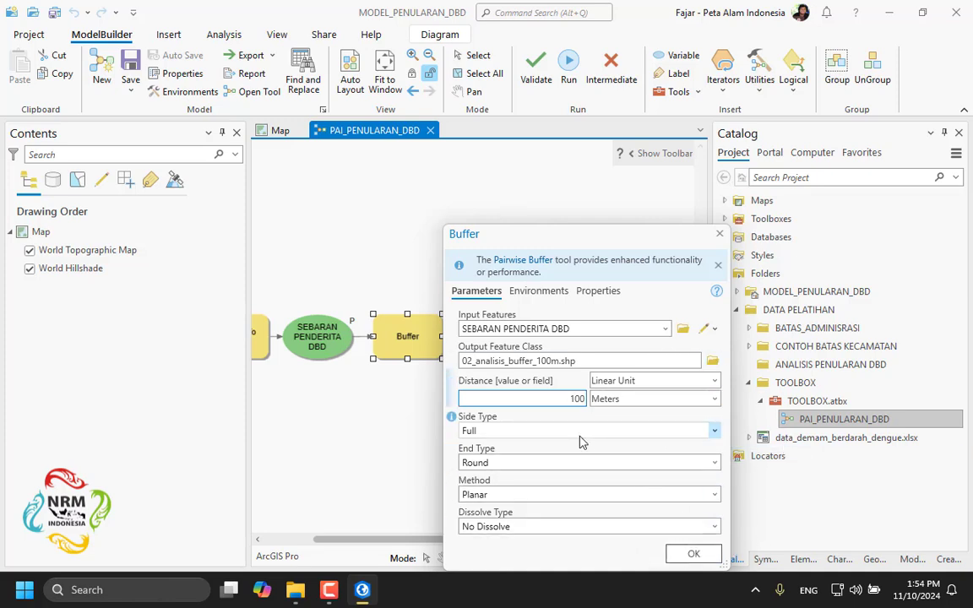
pyautogui.click(719, 233)
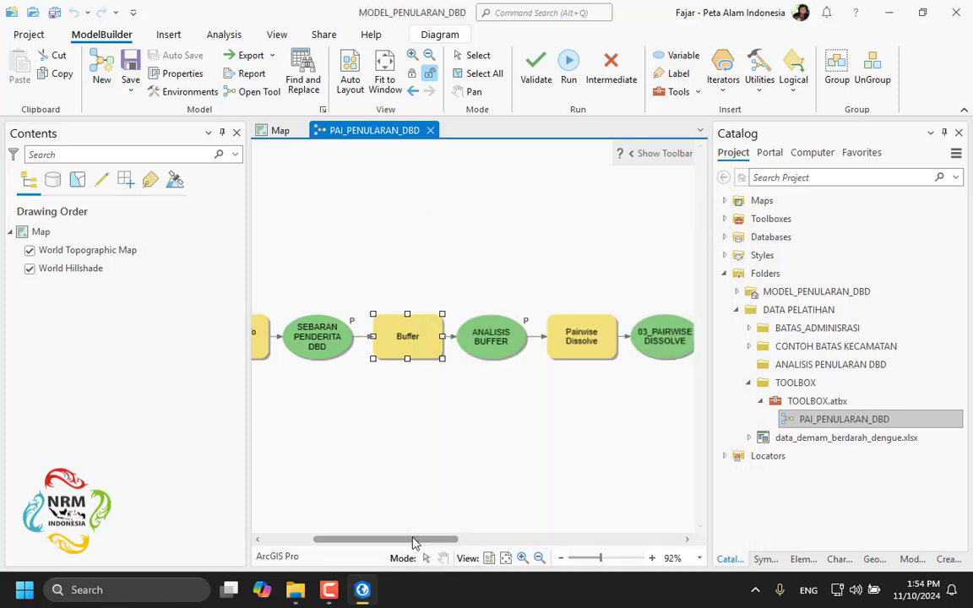
# Examine the model from Pairwise Dissolve through the KELAS PENULARAN output, including the field definitions in Add Fields (multiple)
pyautogui.moveTo(413, 540); pyautogui.dragTo(454, 542)
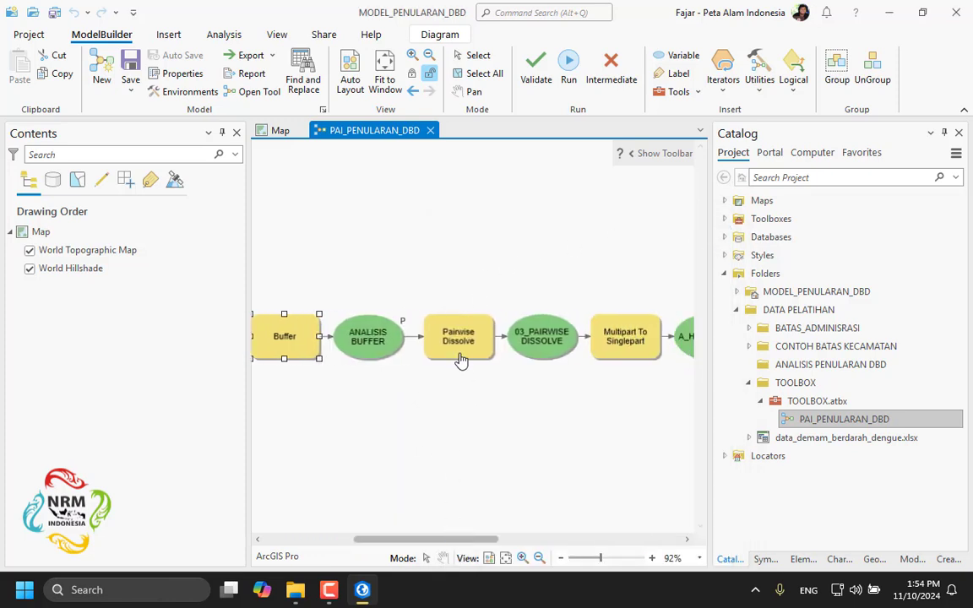
pyautogui.moveTo(446, 350)
pyautogui.click(428, 403)
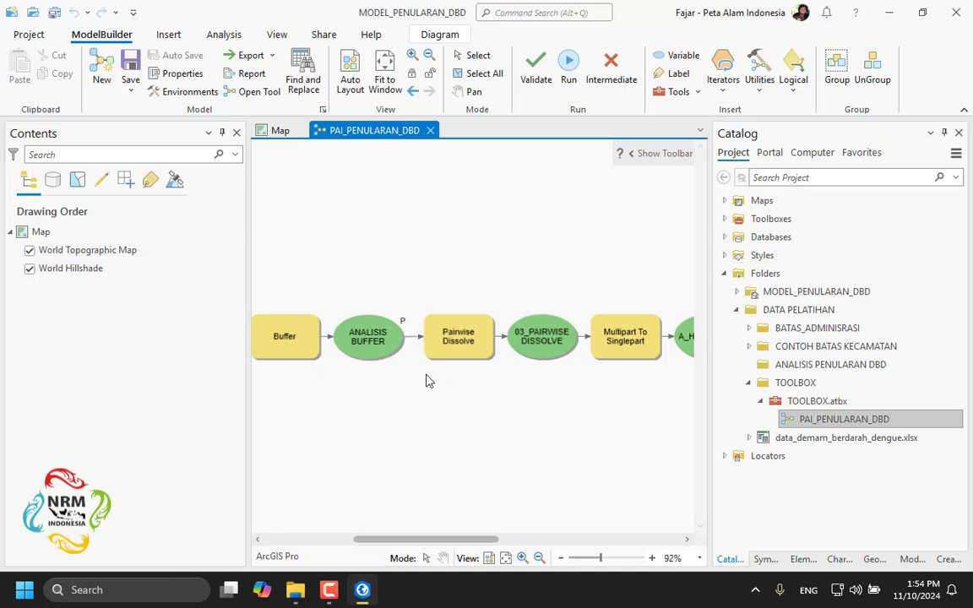
pyautogui.moveTo(428, 544); pyautogui.dragTo(470, 546)
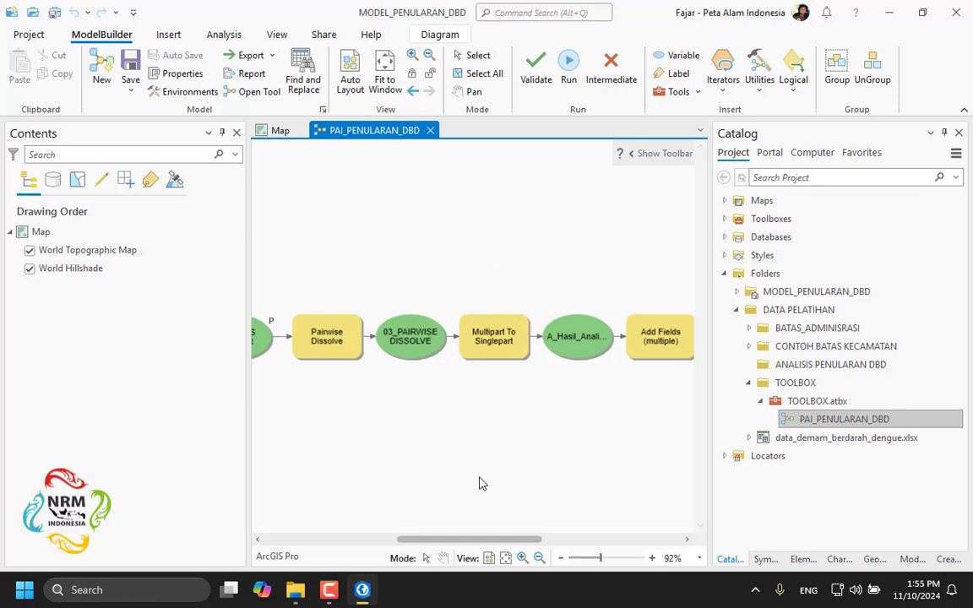
pyautogui.moveTo(434, 545); pyautogui.dragTo(504, 559)
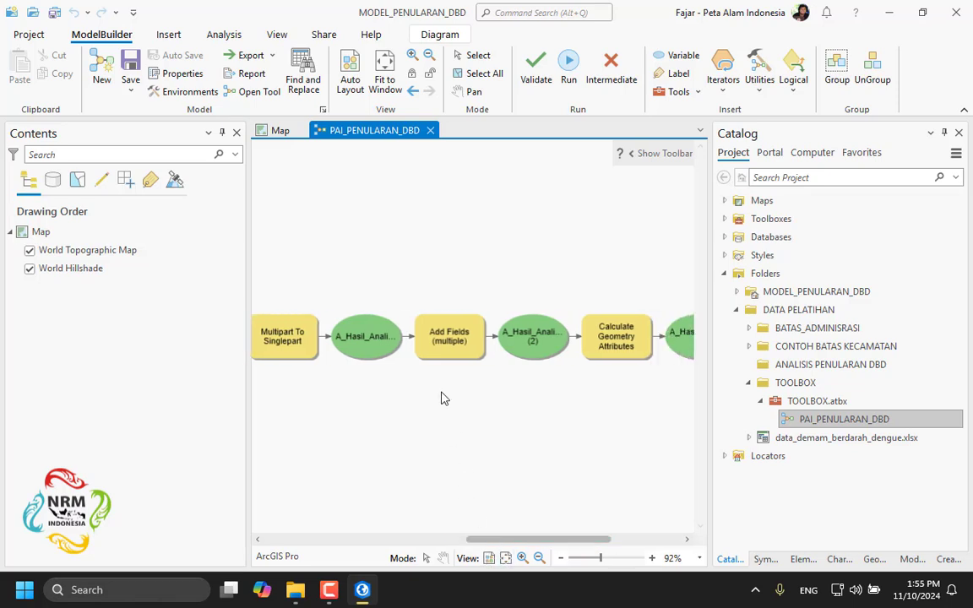
pyautogui.doubleClick(448, 340)
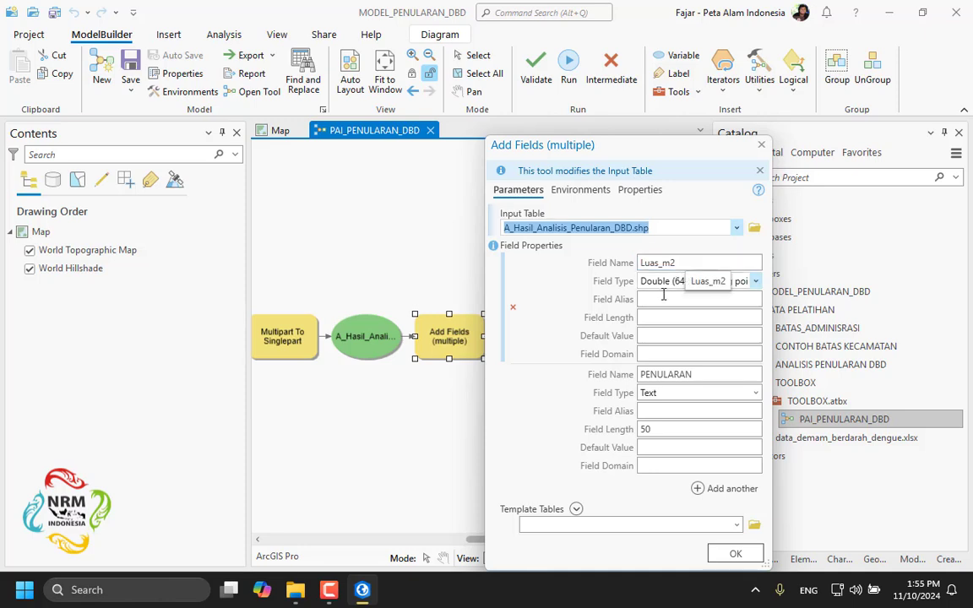
pyautogui.click(762, 146)
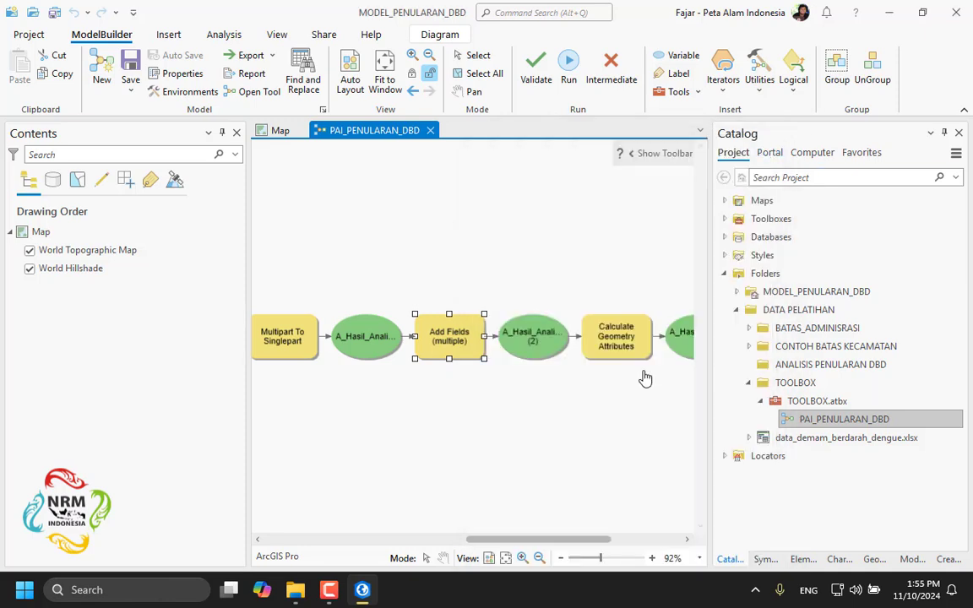
pyautogui.moveTo(554, 540); pyautogui.dragTo(588, 536)
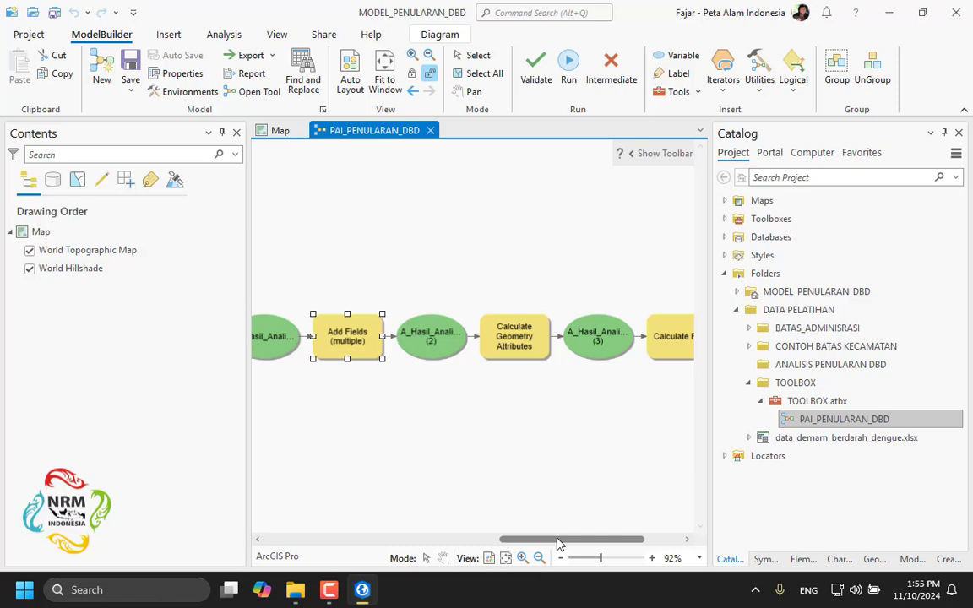
pyautogui.moveTo(558, 543); pyautogui.dragTo(600, 554)
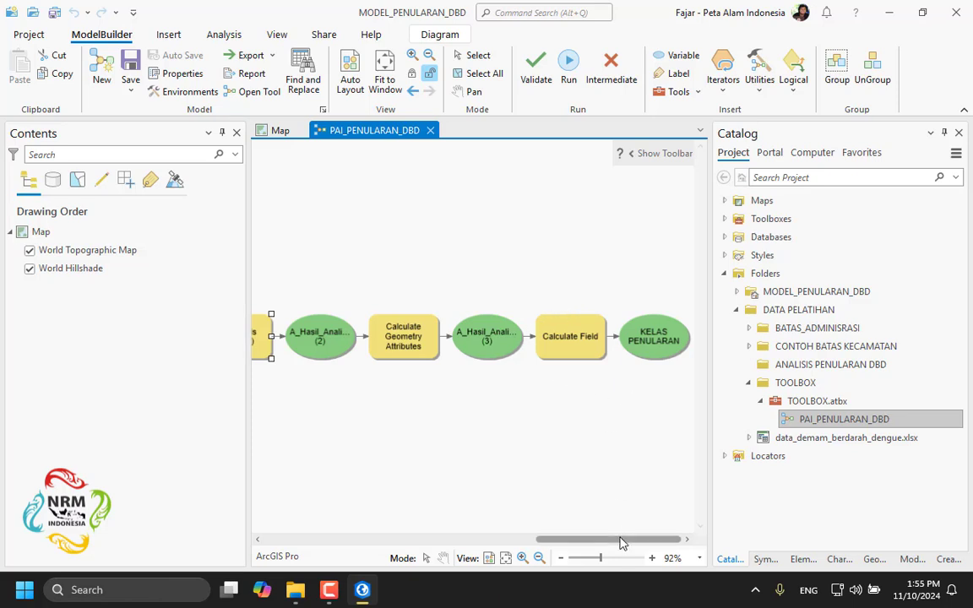
# Set the model's EXCEL input to the DP_AGS_PRO$ sheet of data_demam_berdarah_dengue.xlsx in DATA PELATIHAN
pyautogui.moveTo(612, 541); pyautogui.dragTo(515, 525)
pyautogui.hscroll(-3, 378, 517)
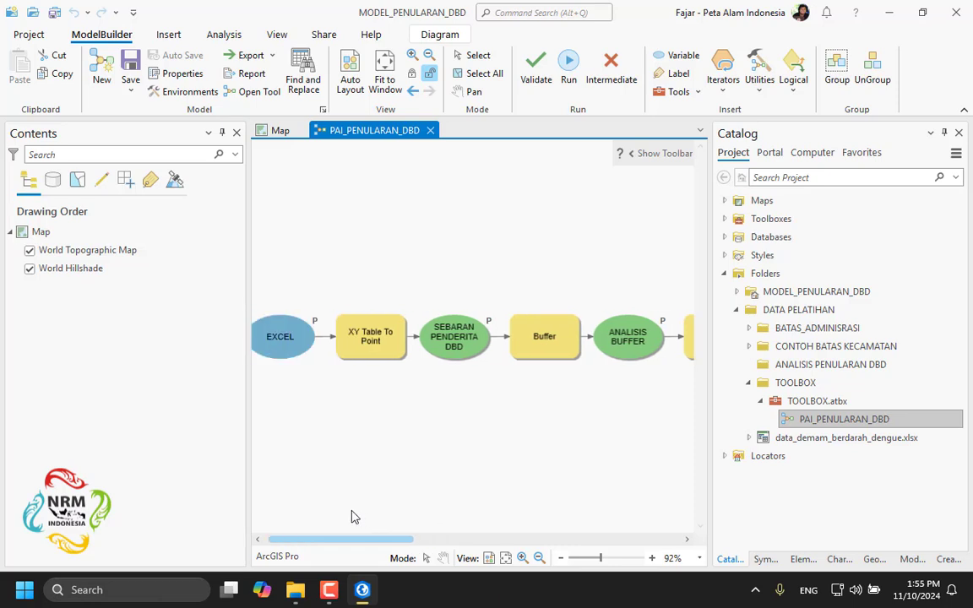
pyautogui.doubleClick(295, 349)
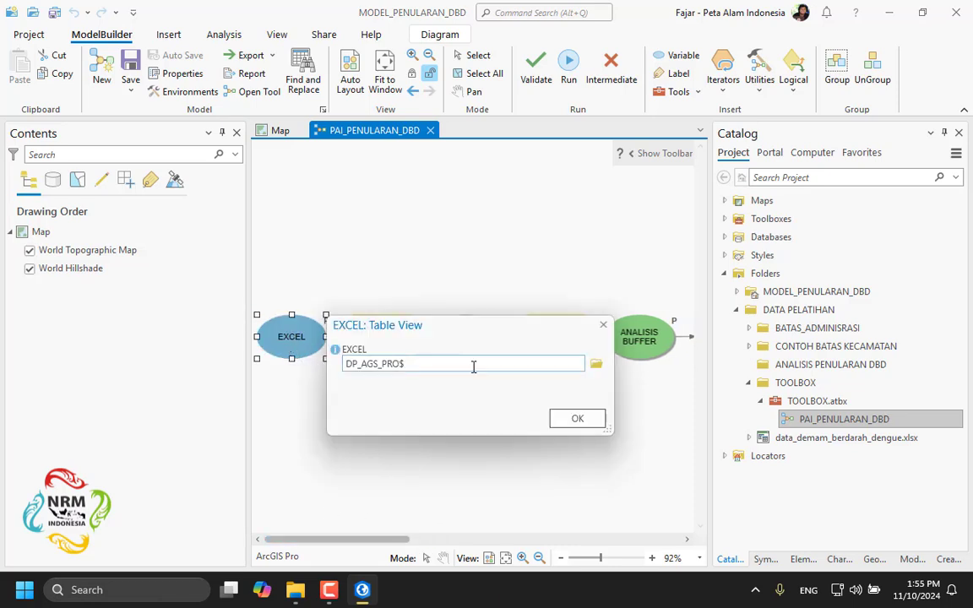
pyautogui.click(595, 363)
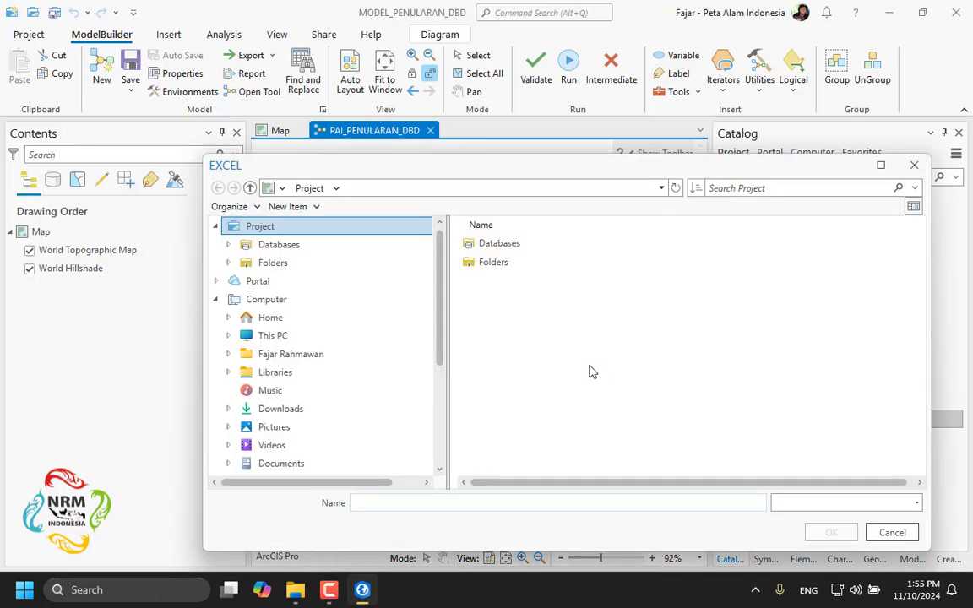
pyautogui.doubleClick(495, 262)
pyautogui.doubleClick(506, 268)
pyautogui.doubleClick(507, 268)
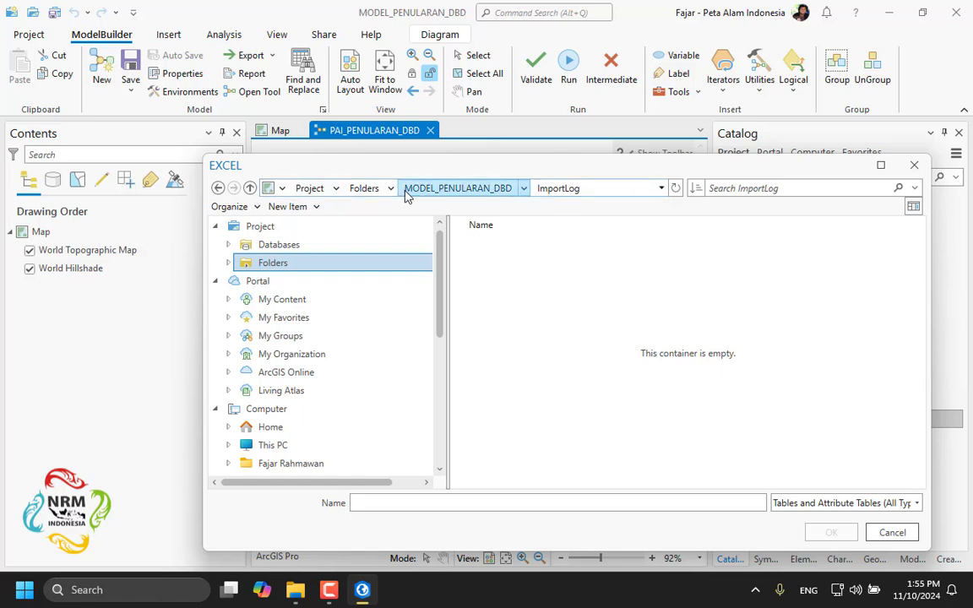
pyautogui.click(428, 190)
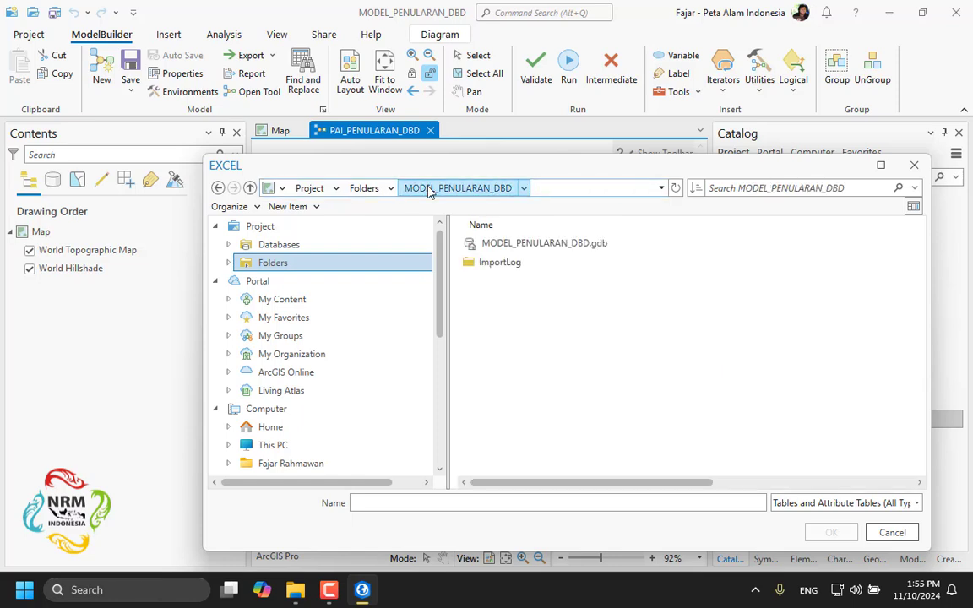
pyautogui.click(369, 189)
pyautogui.doubleClick(520, 265)
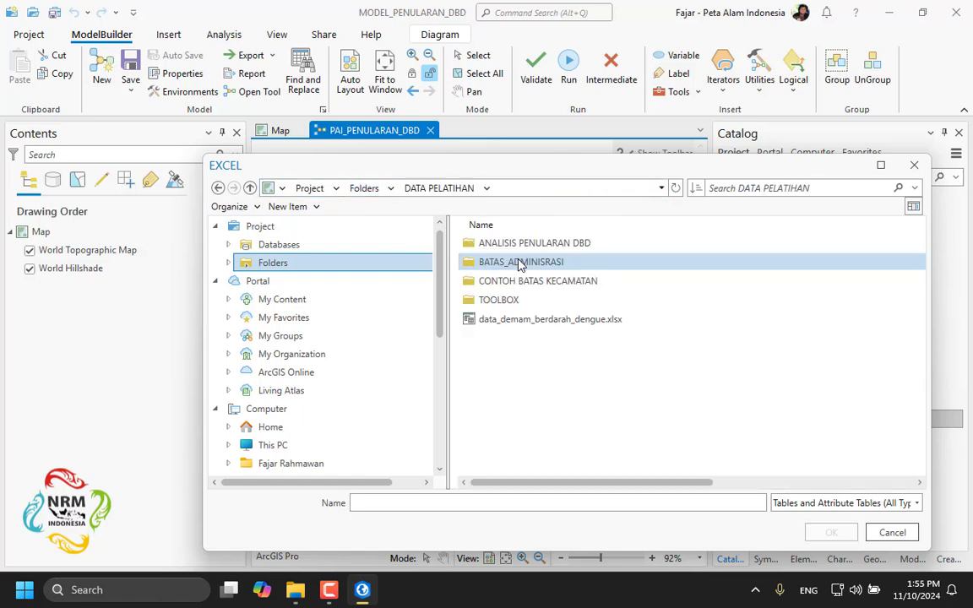
pyautogui.doubleClick(505, 322)
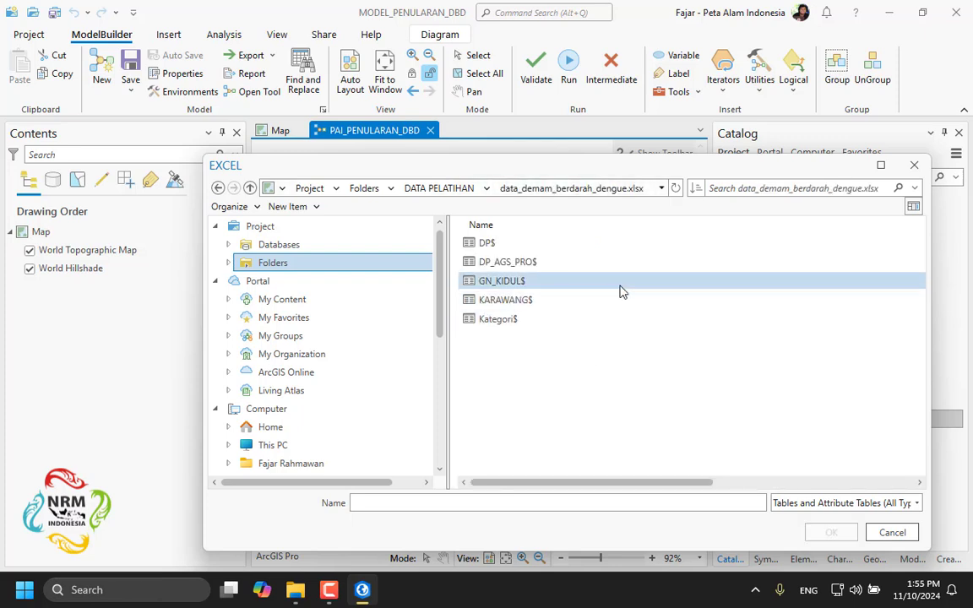
pyautogui.click(533, 266)
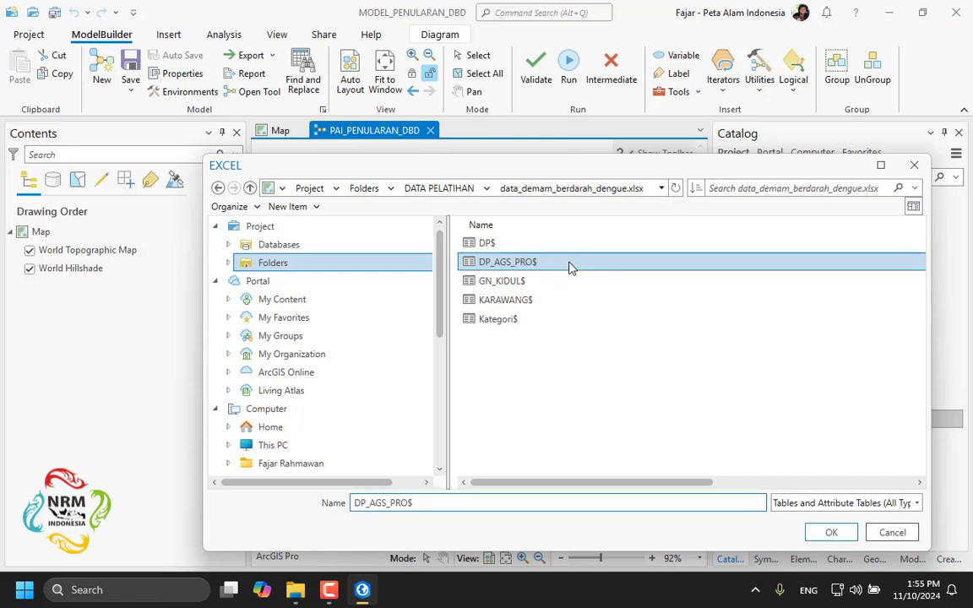
pyautogui.click(830, 532)
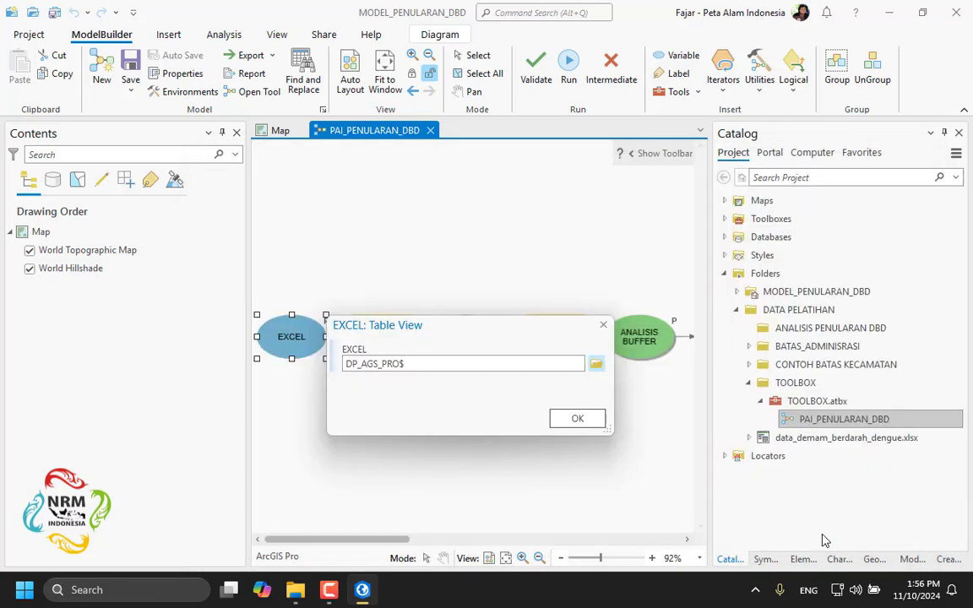
pyautogui.click(575, 422)
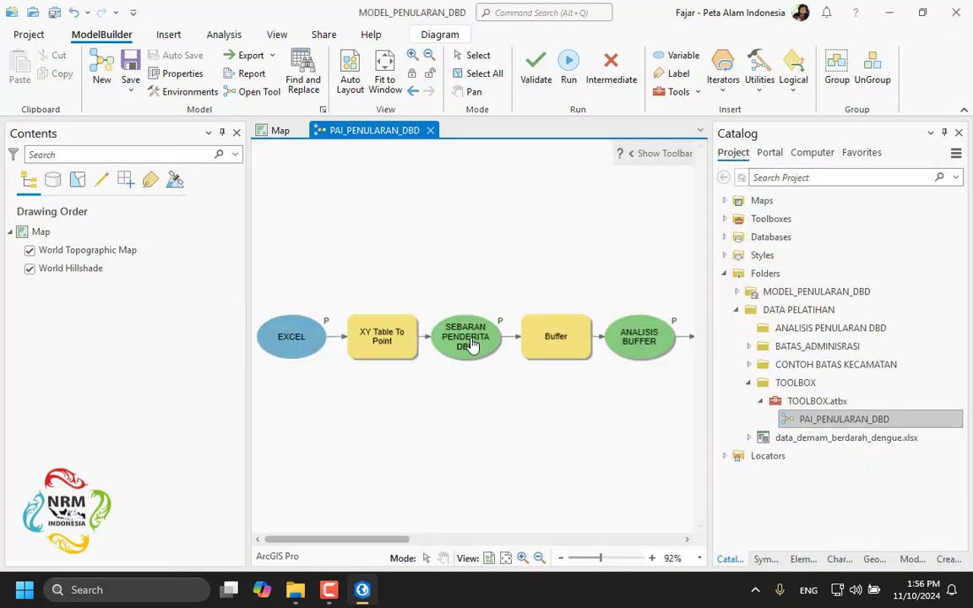
# Set the SEBARAN PENDERITA DBD output to 01_sebaran_penderita_DBD.shp in the ANALISIS PENULARAN DBD folder of DATA PELATIHAN
pyautogui.doubleClick(472, 344)
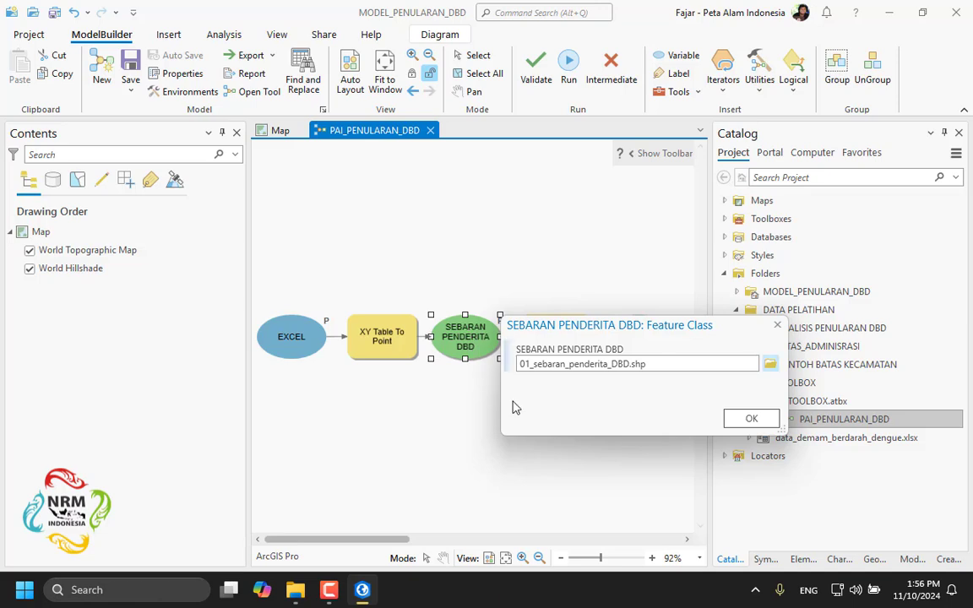
pyautogui.click(675, 363)
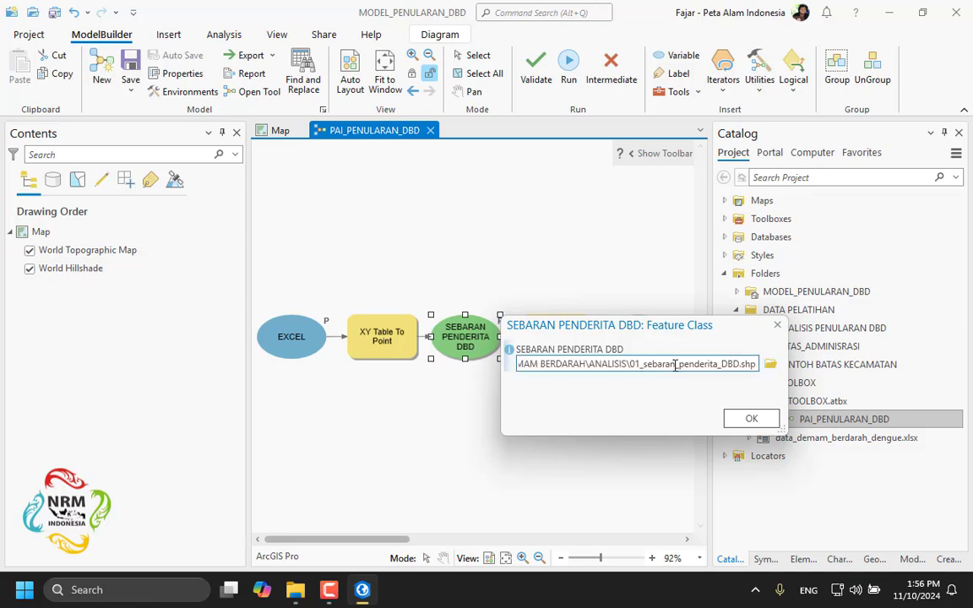
pyautogui.moveTo(631, 365); pyautogui.dragTo(758, 369)
pyautogui.hotkey('ctrl', 'c')
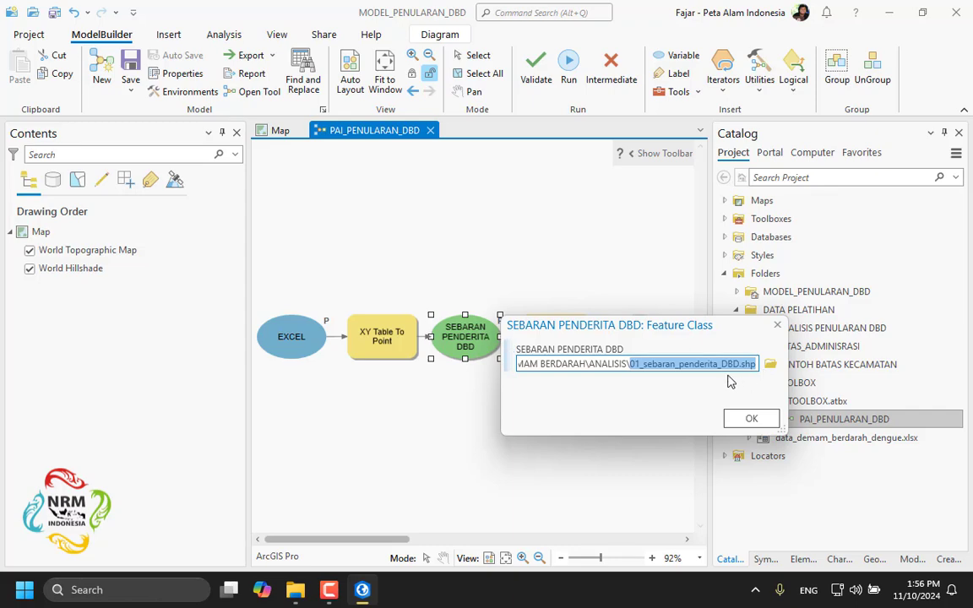
pyautogui.click(770, 364)
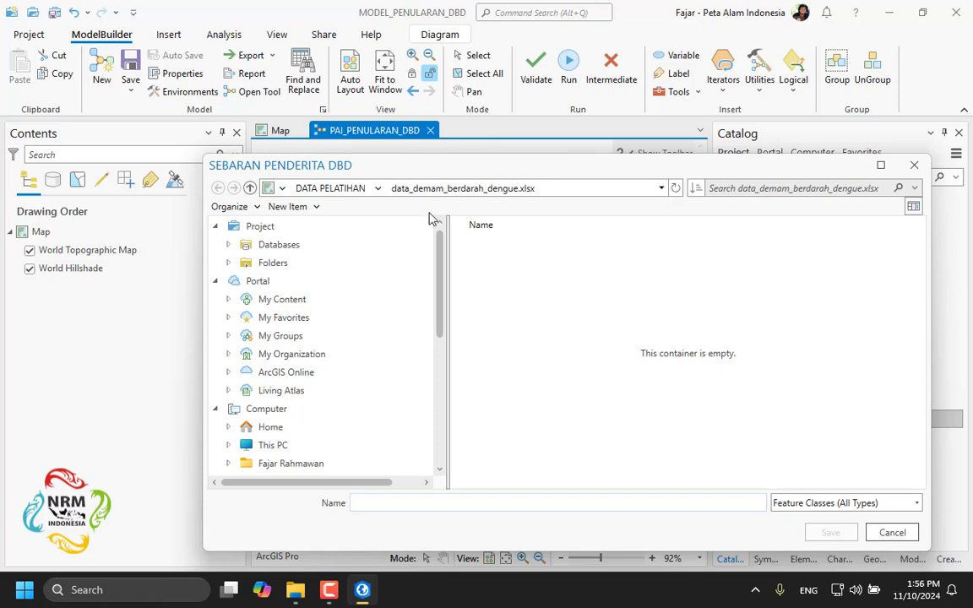
pyautogui.click(333, 190)
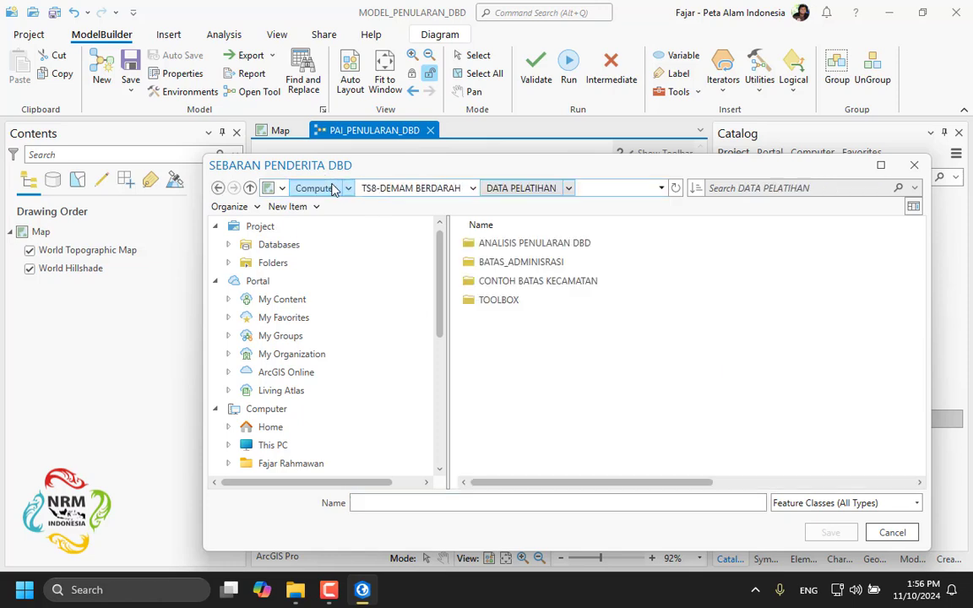
pyautogui.doubleClick(536, 244)
pyautogui.click(604, 502)
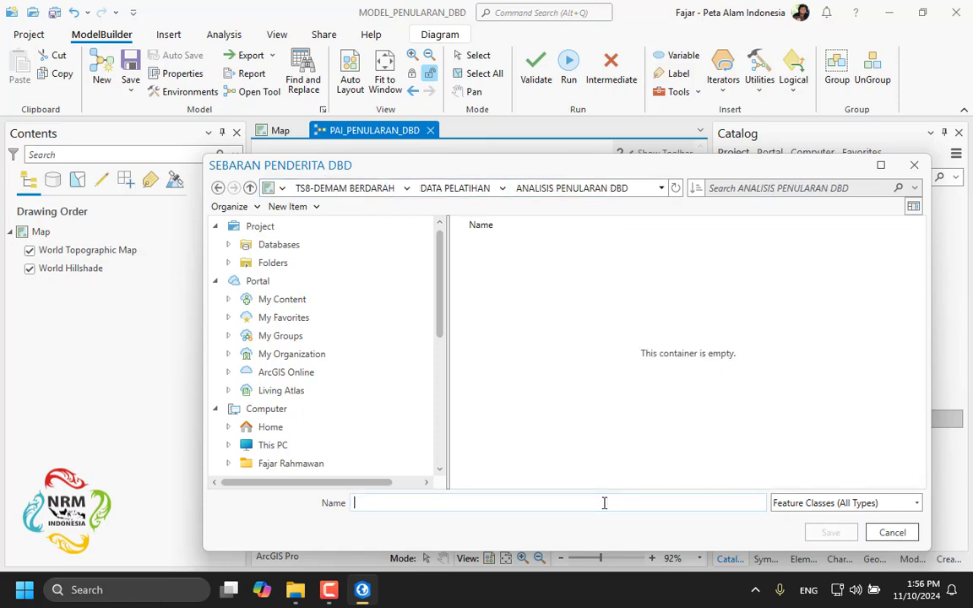
pyautogui.hotkey('ctrl', 'v')
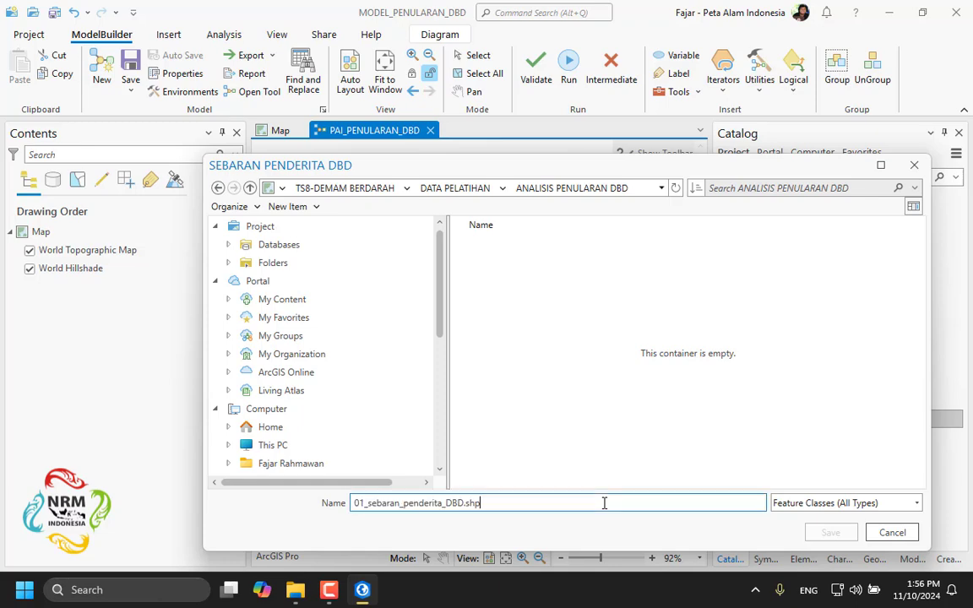
pyautogui.click(830, 535)
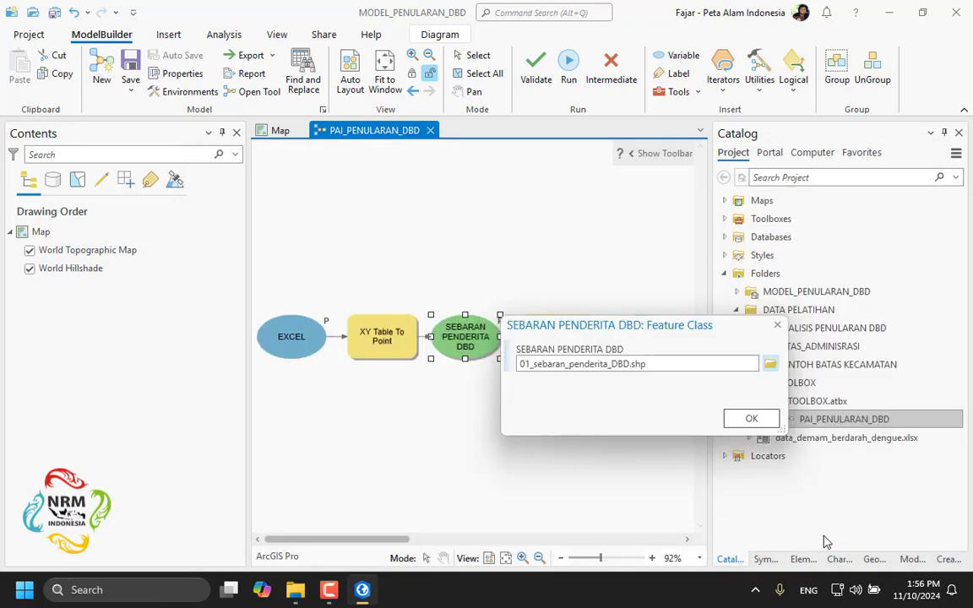
# Copy the folder path of the SEBARAN PENDERITA DBD output without its file name and accept the output setting
pyautogui.click(558, 365)
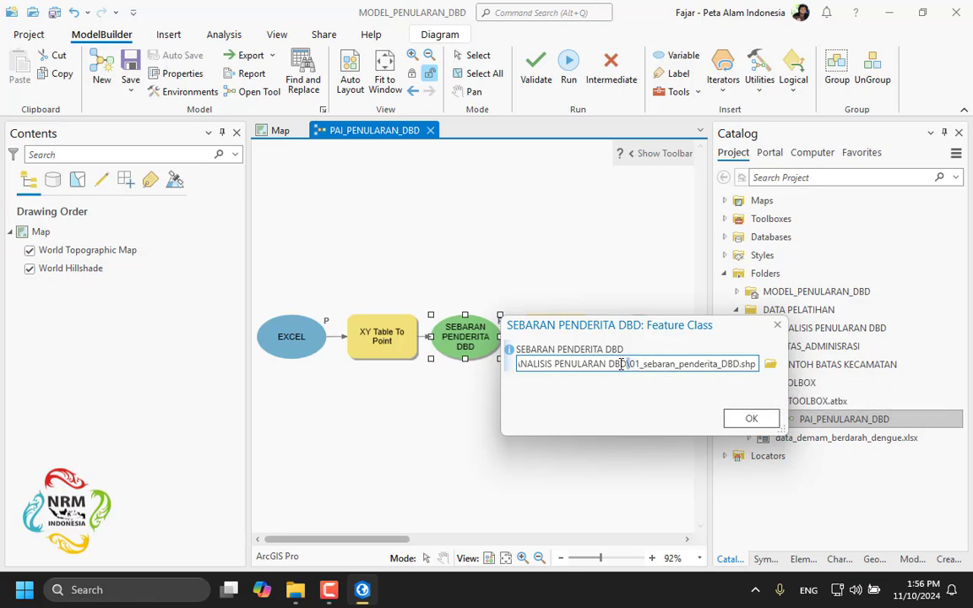
pyautogui.moveTo(628, 364); pyautogui.dragTo(488, 361)
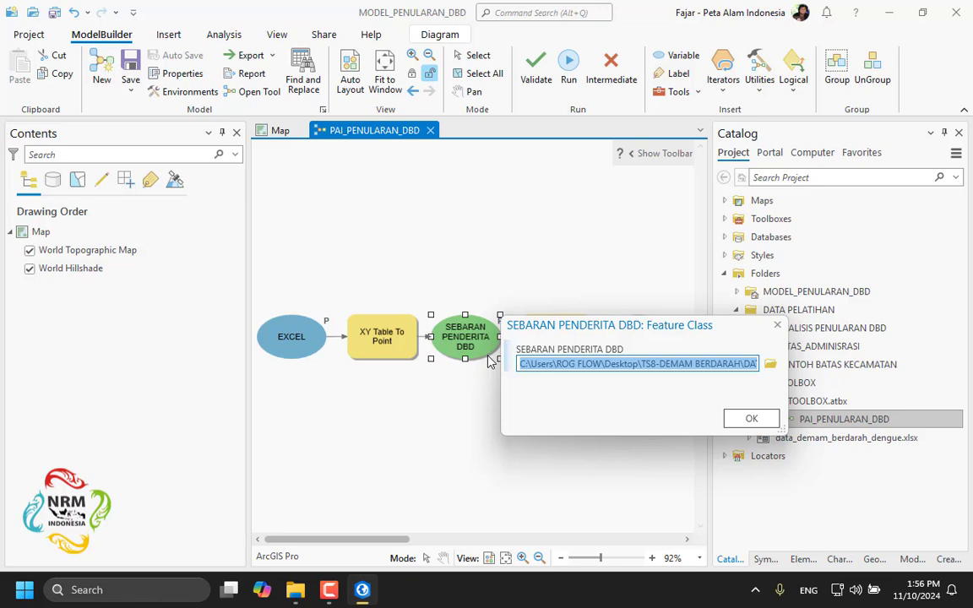
pyautogui.click(733, 419)
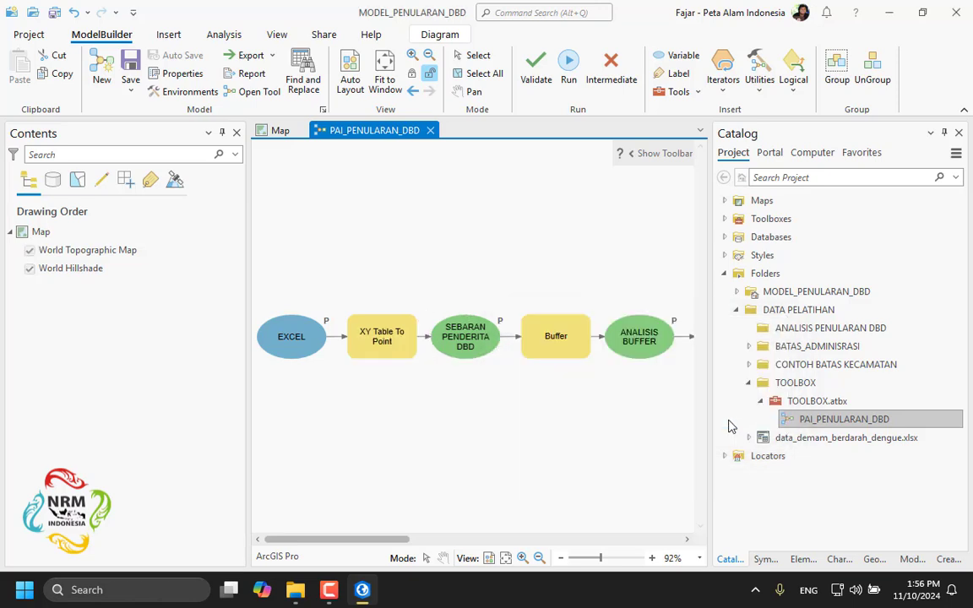
# Redirect the ANALISIS BUFFER output 02_analisis_buffer_100m.shp to the copied ANALISIS PENULARAN DBD folder path
pyautogui.moveTo(361, 538); pyautogui.dragTo(423, 540)
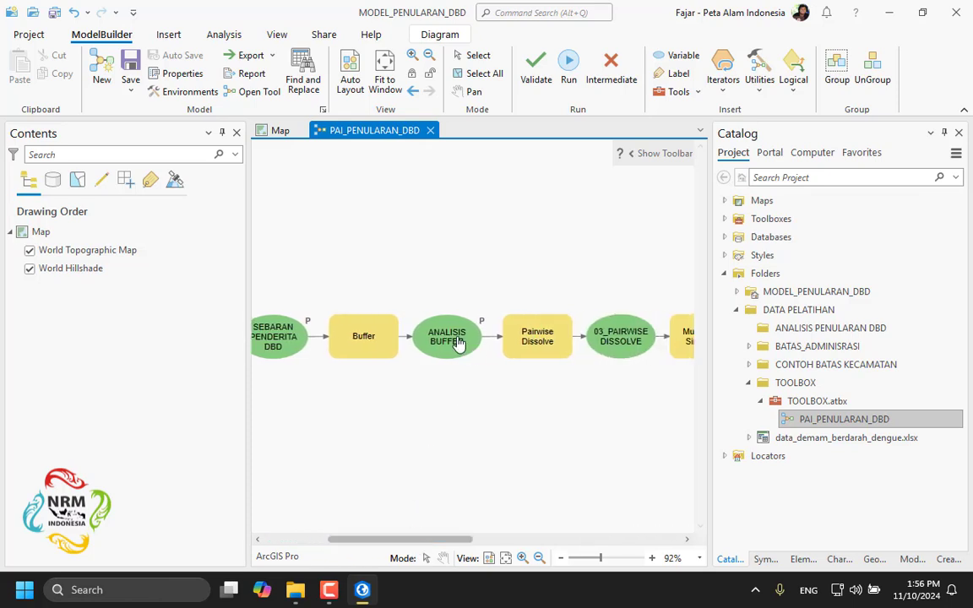
pyautogui.doubleClick(457, 342)
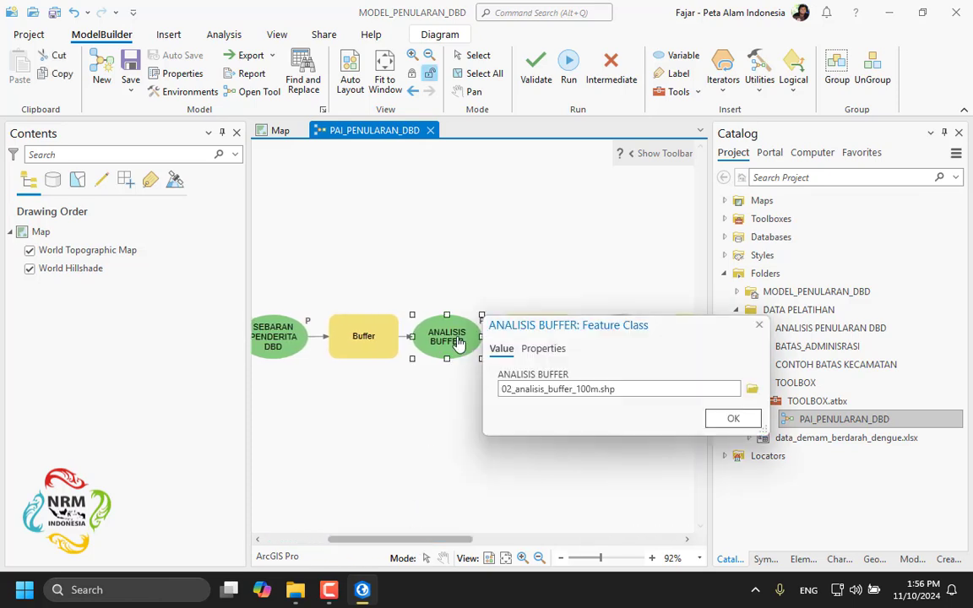
pyautogui.click(502, 390)
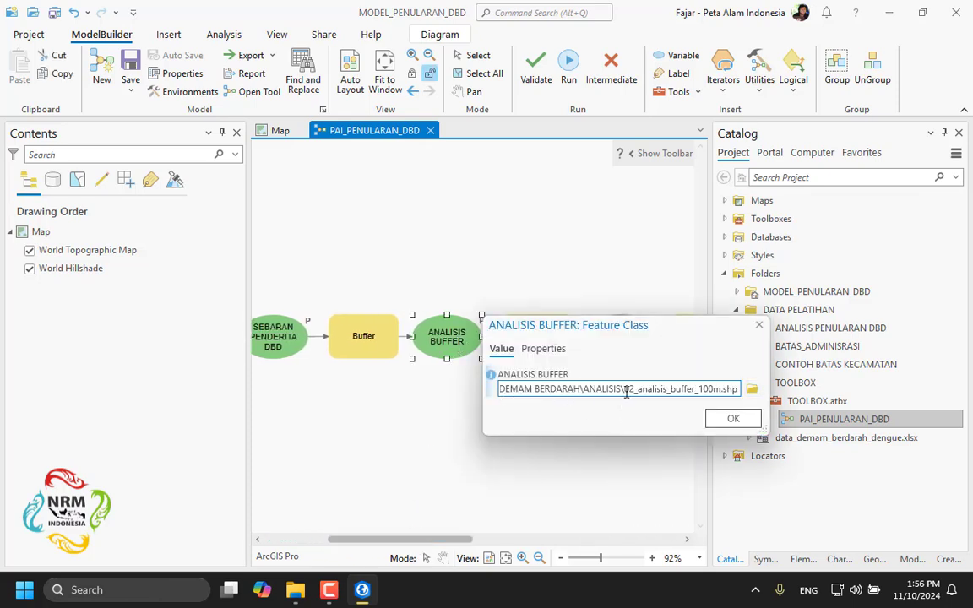
pyautogui.moveTo(626, 390); pyautogui.dragTo(422, 383)
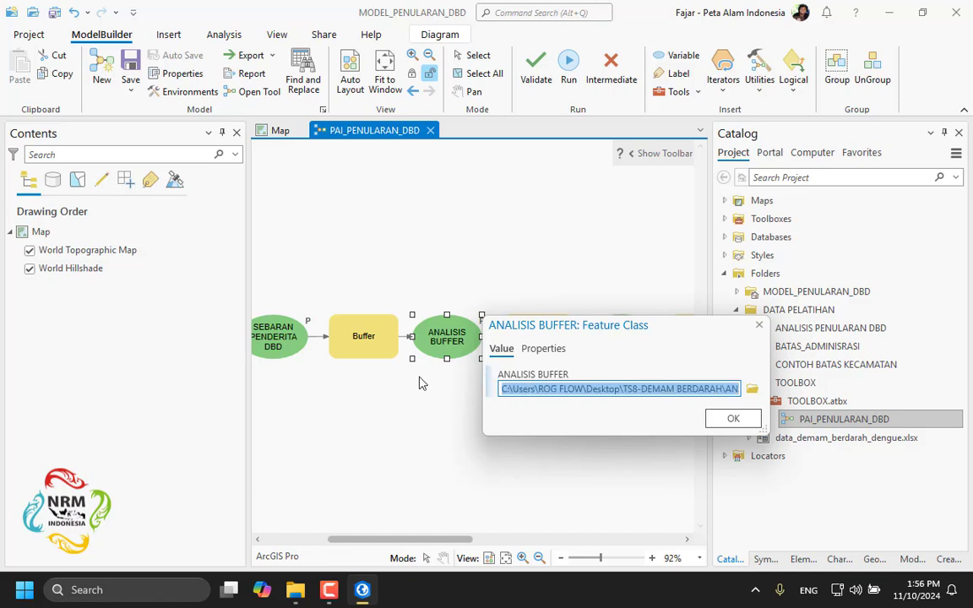
pyautogui.hotkey('ctrl', 'v')
pyautogui.click(731, 419)
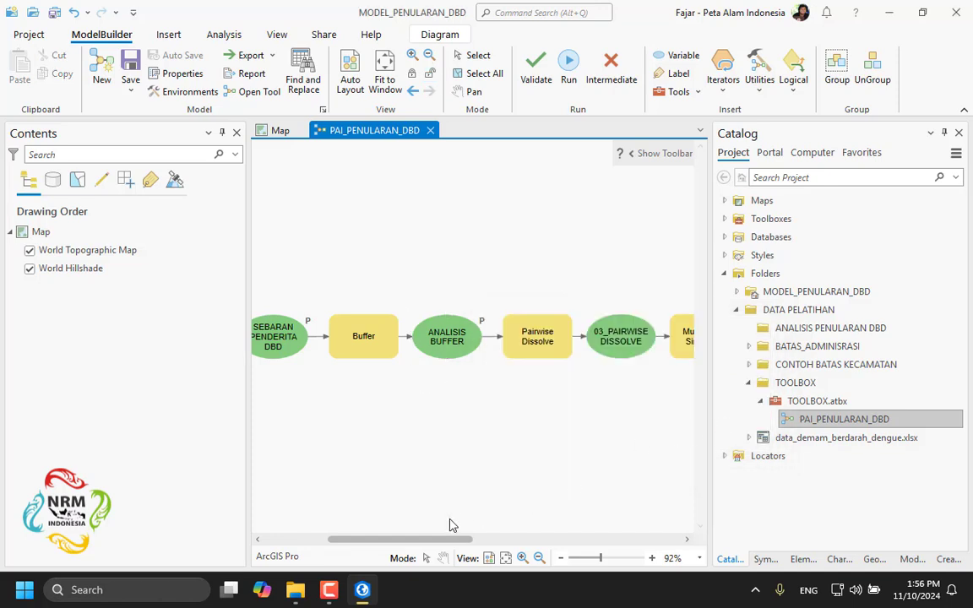
# Make 03_PAIRWISE DISSOLVE a model parameter and redirect its output shapefile to the ANALISIS PENULARAN DBD folder, keeping the file name
pyautogui.moveTo(435, 541); pyautogui.dragTo(507, 557)
pyautogui.click(506, 559)
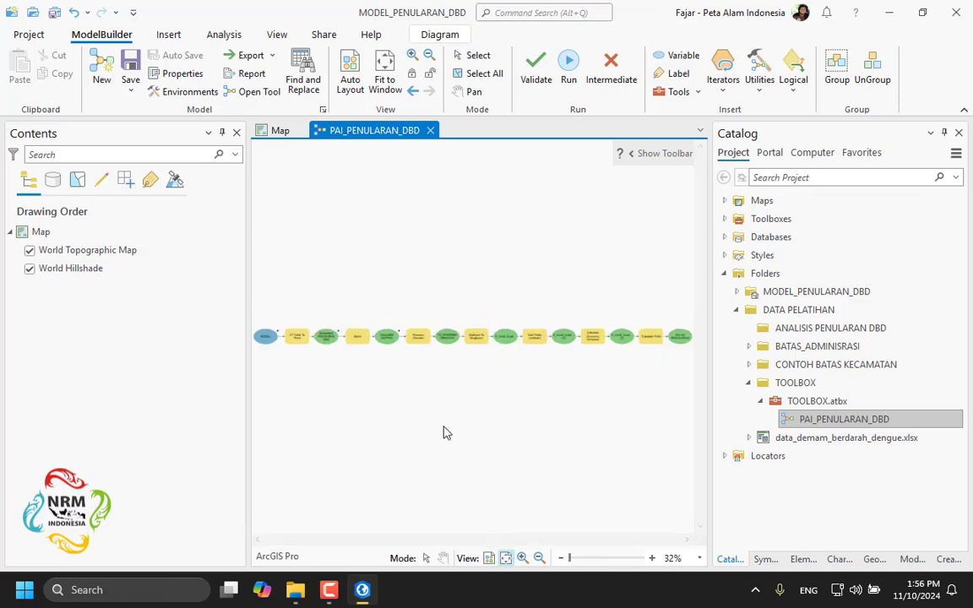
pyautogui.scroll(8, 456, 358)
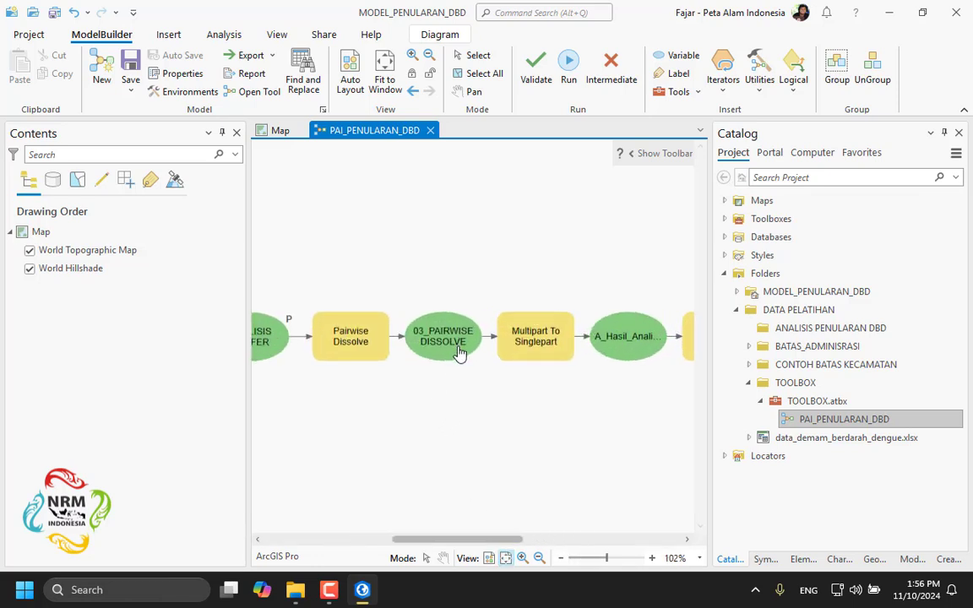
pyautogui.rightClick(440, 338)
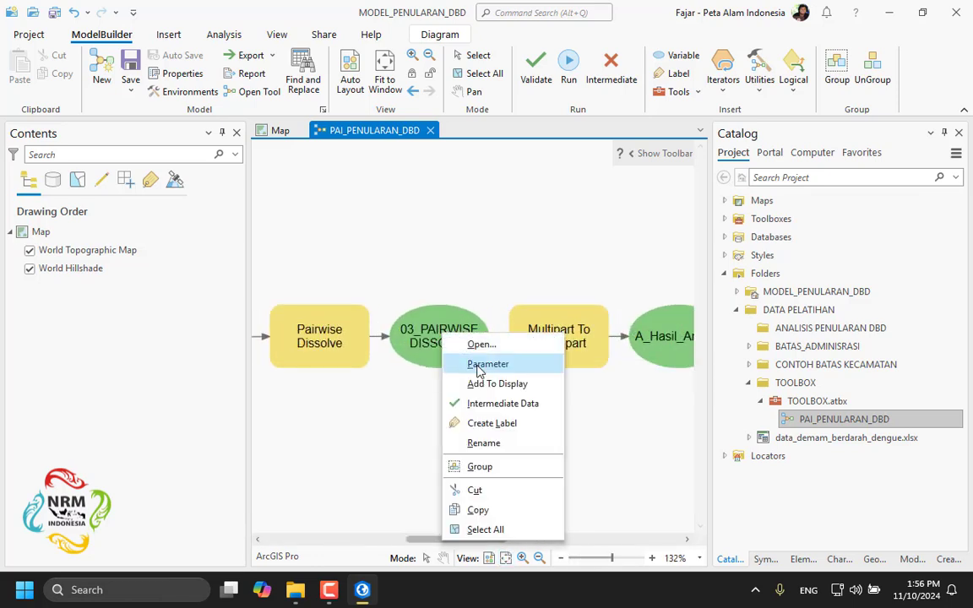
pyautogui.click(483, 363)
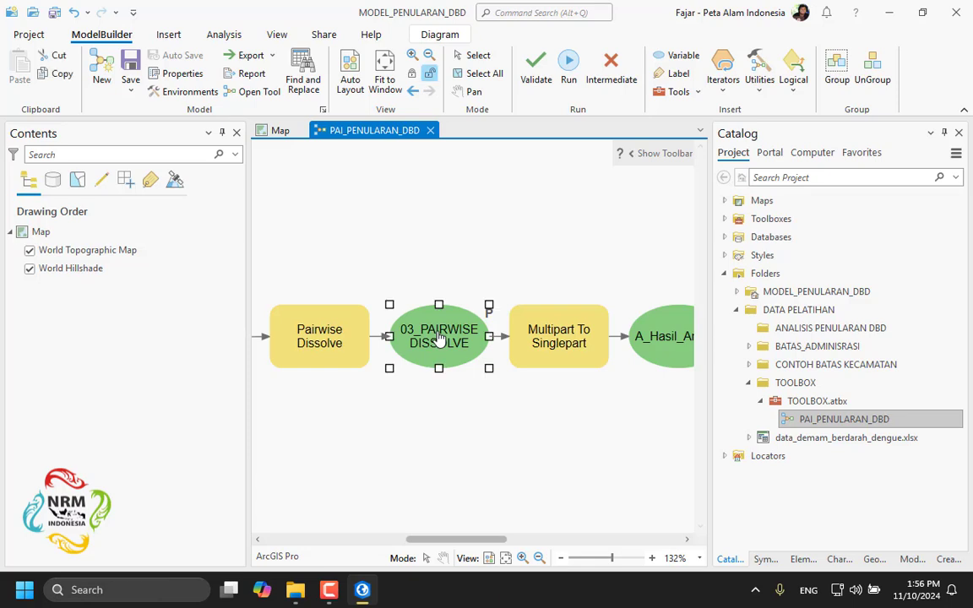
pyautogui.doubleClick(439, 338)
pyautogui.click(517, 378)
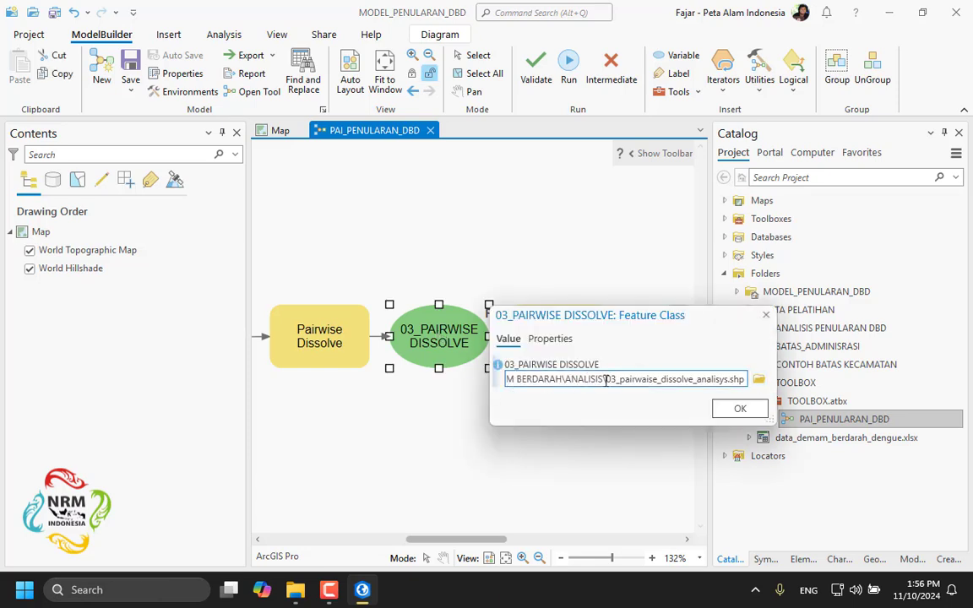
pyautogui.moveTo(610, 382); pyautogui.dragTo(456, 375)
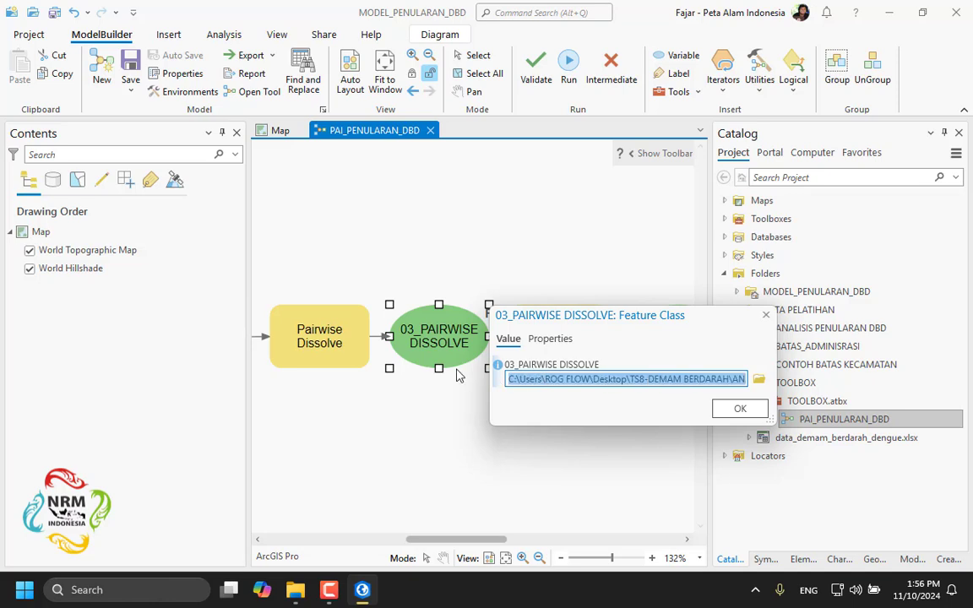
pyautogui.press('End')
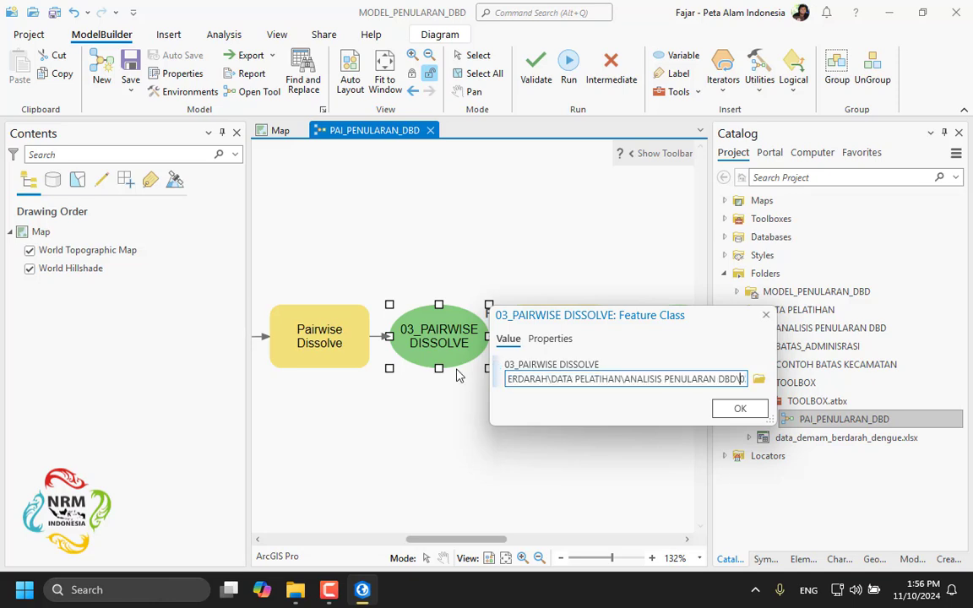
pyautogui.click(738, 409)
# Make the Multipart To Singlepart output a model parameter and redirect A_Hasil_Analisis_Penularan_DBD.shp to the ANALISIS PENULARAN DBD folder
pyautogui.moveTo(485, 541); pyautogui.dragTo(533, 541)
pyautogui.rightClick(444, 332)
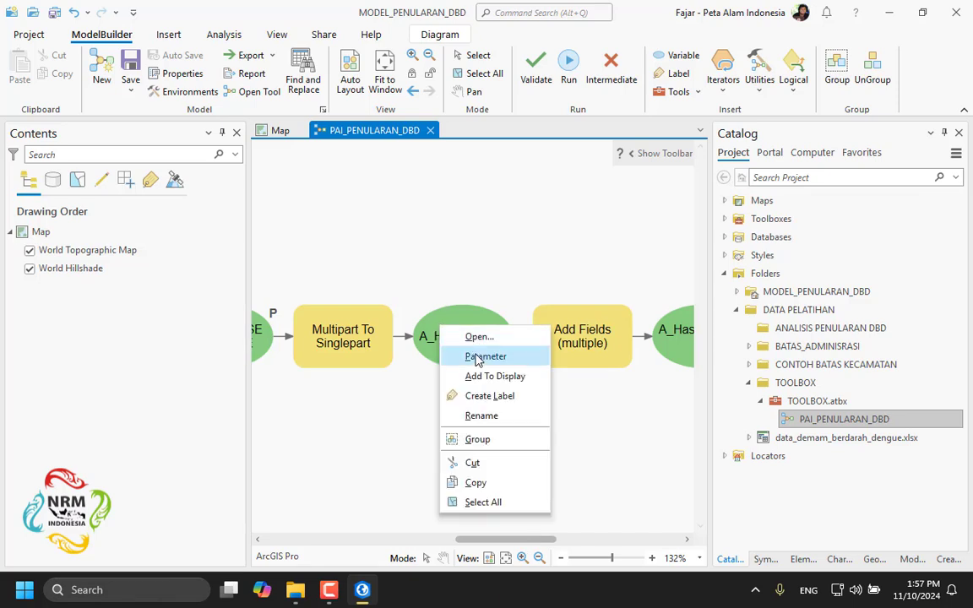
pyautogui.click(480, 357)
pyautogui.doubleClick(462, 338)
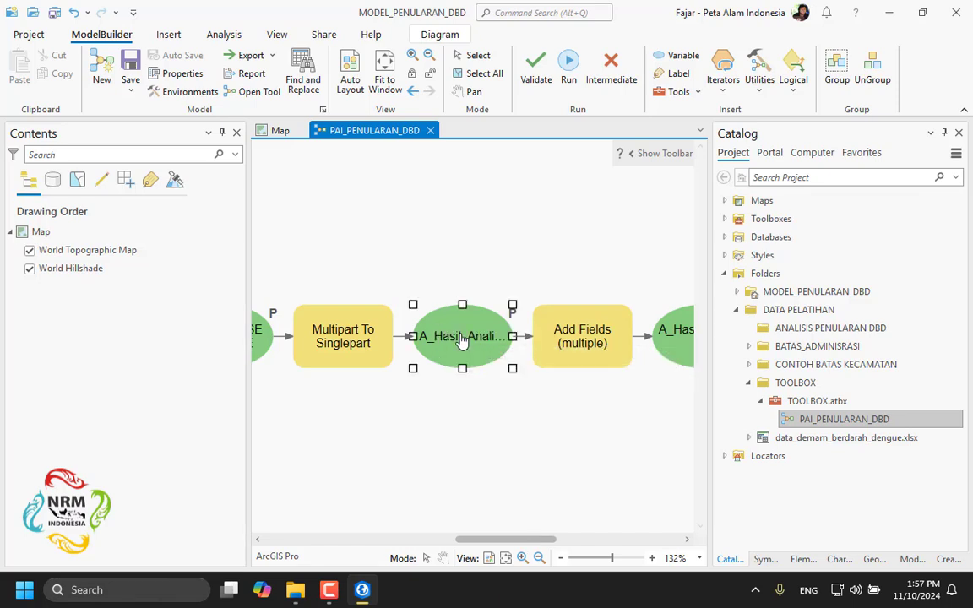
pyautogui.click(633, 380)
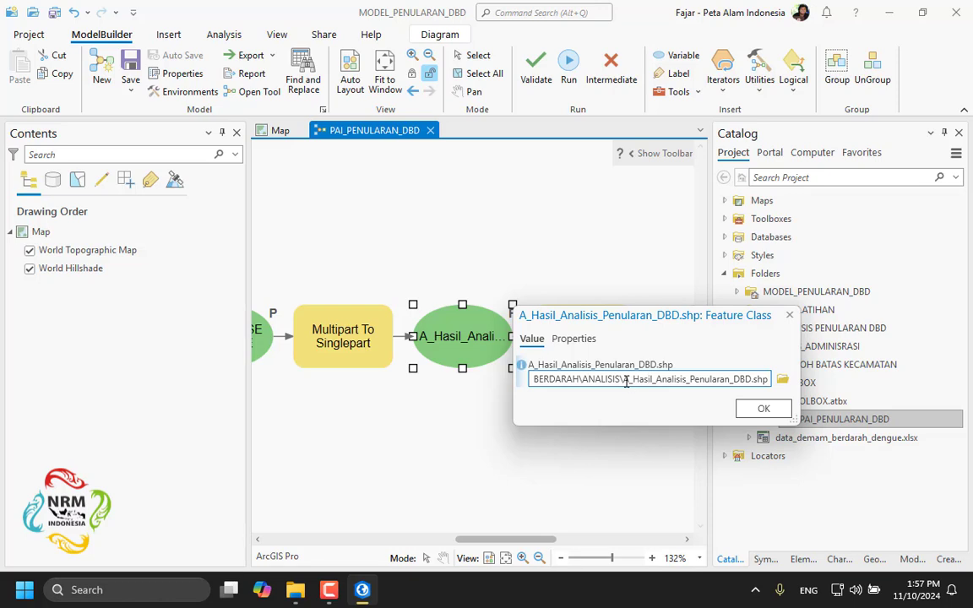
pyautogui.moveTo(624, 380); pyautogui.dragTo(484, 390)
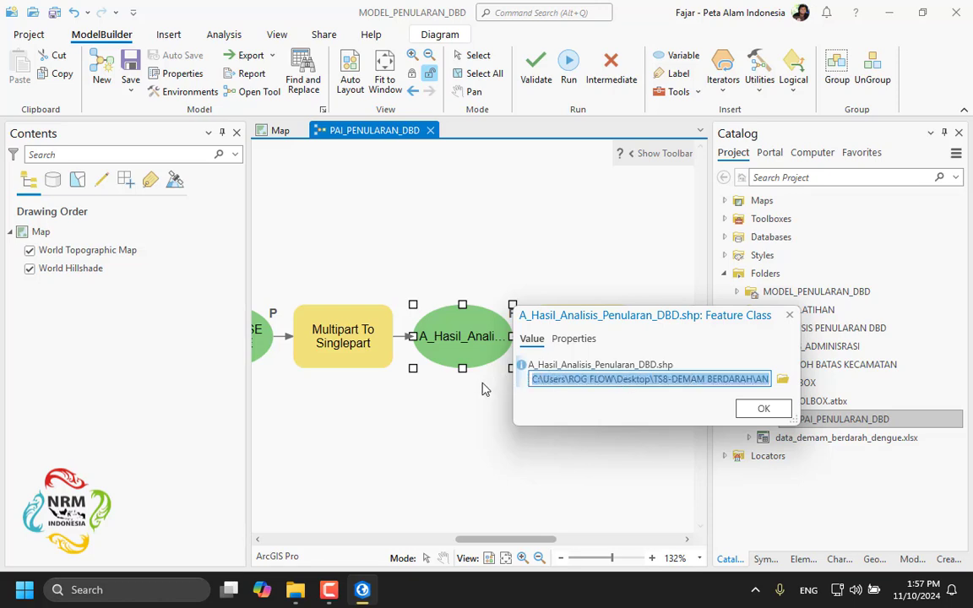
pyautogui.click(764, 409)
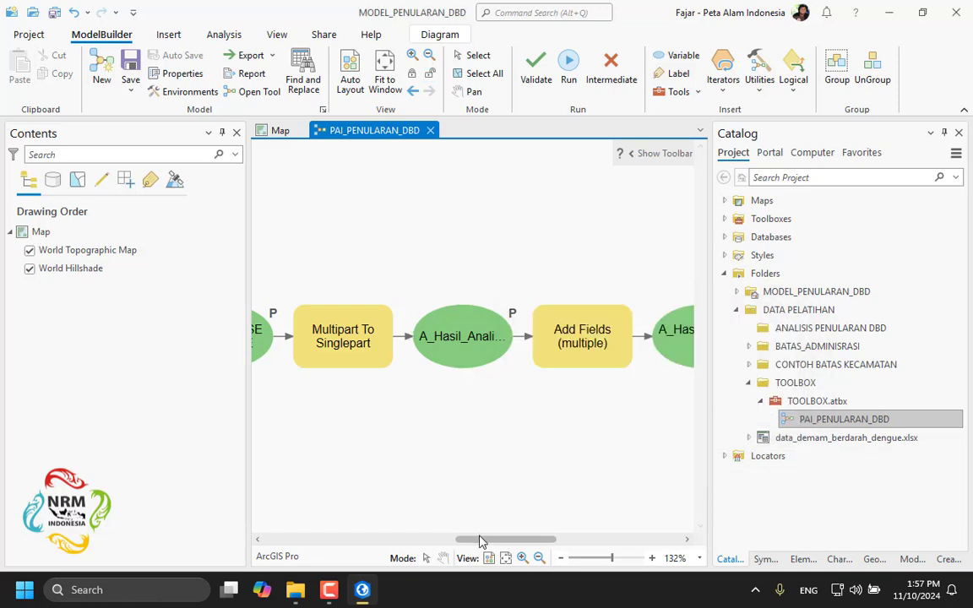
# Check the value of the Add Fields (multiple) output variable, leaving it unchanged
pyautogui.moveTo(498, 543); pyautogui.dragTo(547, 541)
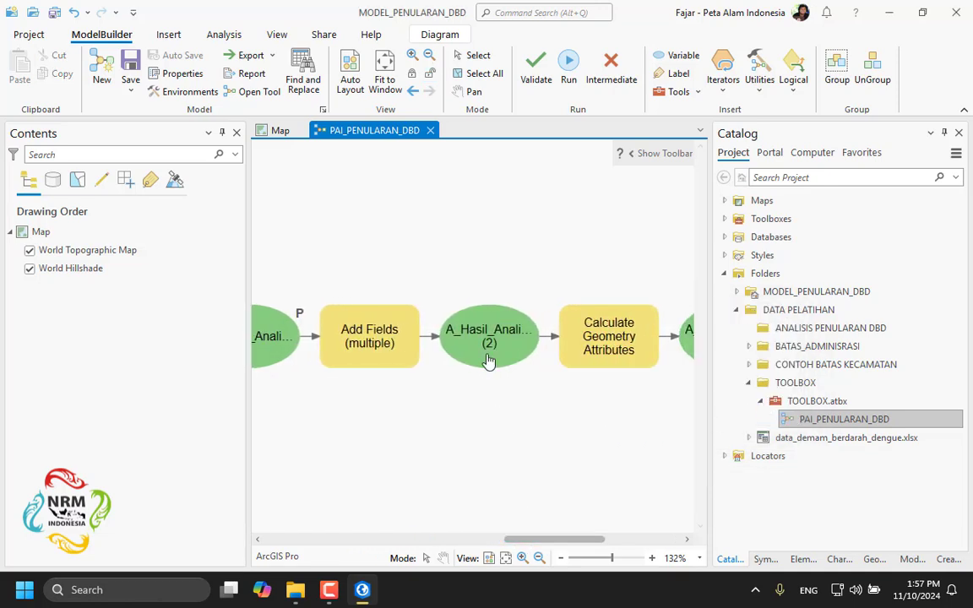
pyautogui.click(490, 347)
pyautogui.doubleClick(490, 348)
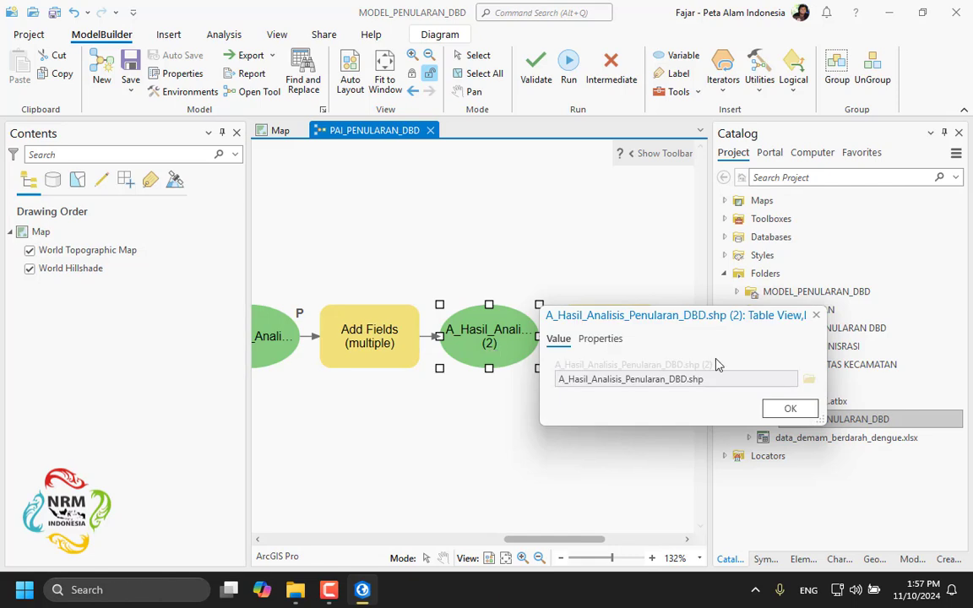
pyautogui.click(816, 316)
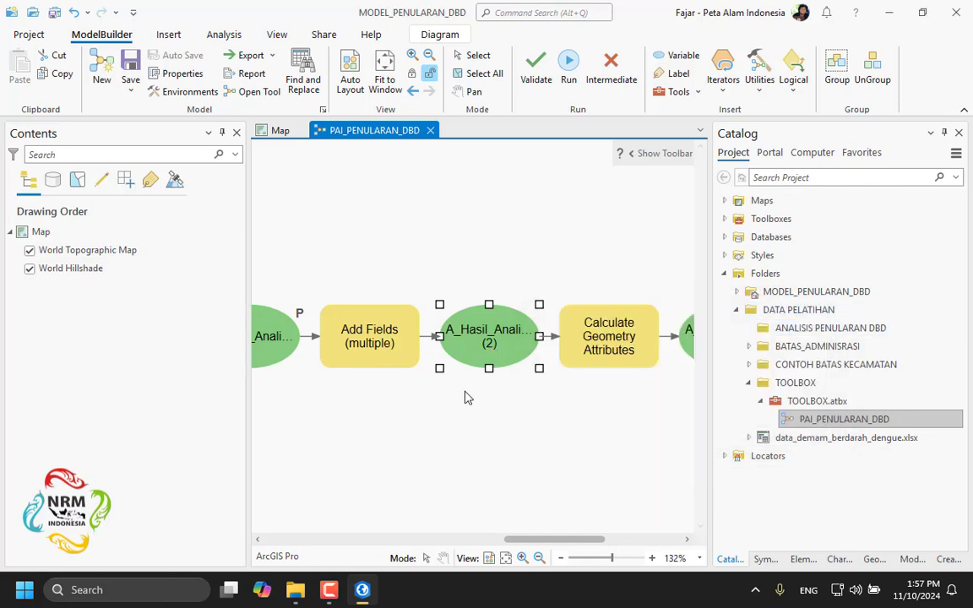
# Apply the automatic layout to the model diagram, run the whole PAI_PENULARAN_DBD model and close its progress report
pyautogui.click(346, 85)
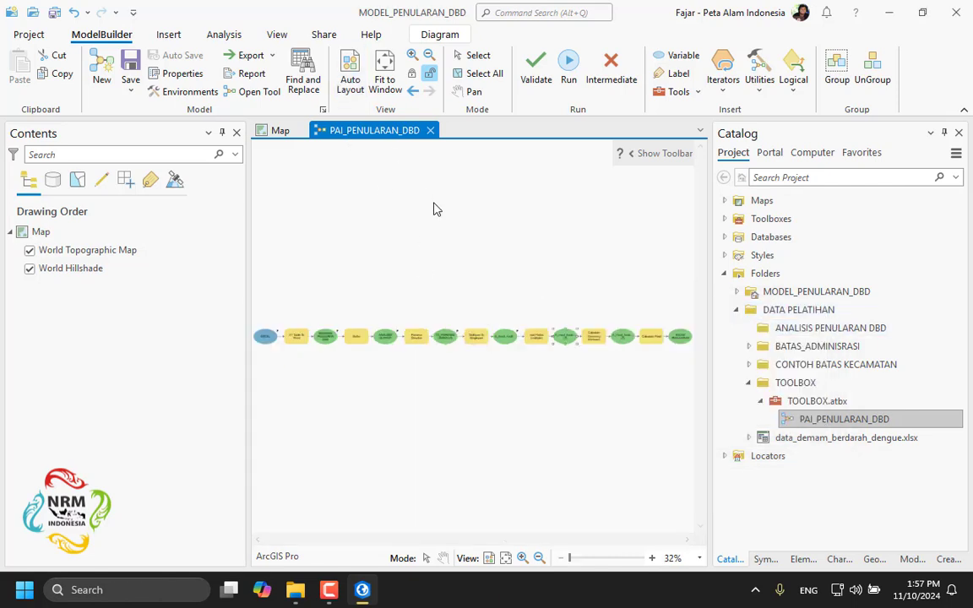
pyautogui.click(446, 227)
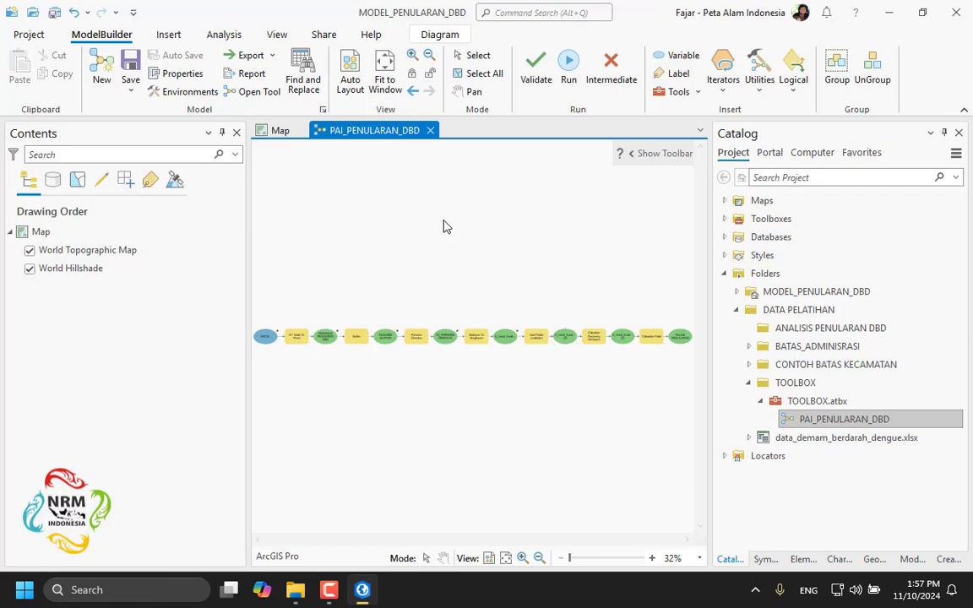
pyautogui.click(568, 77)
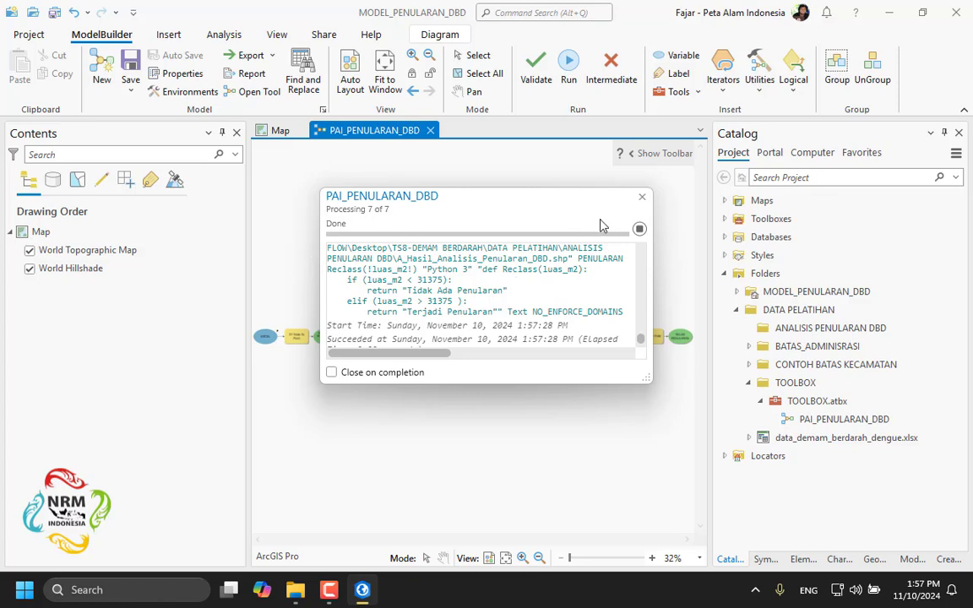
pyautogui.click(643, 200)
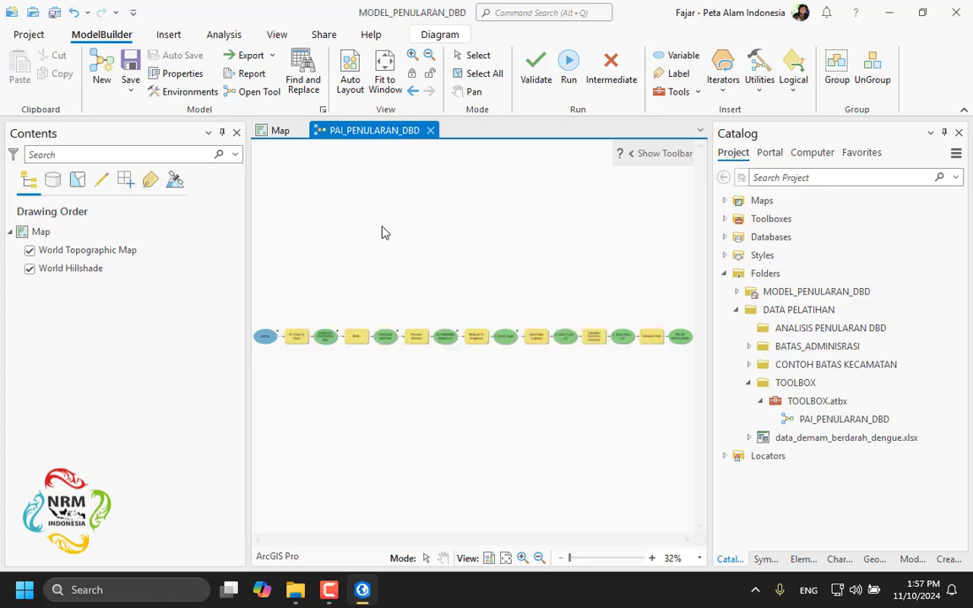
# Switch to the map view, refresh the ANALISIS PENULARAN DBD folder and add A_Hasil_Analisis_Penularan_DBD.shp to the map
pyautogui.click(276, 135)
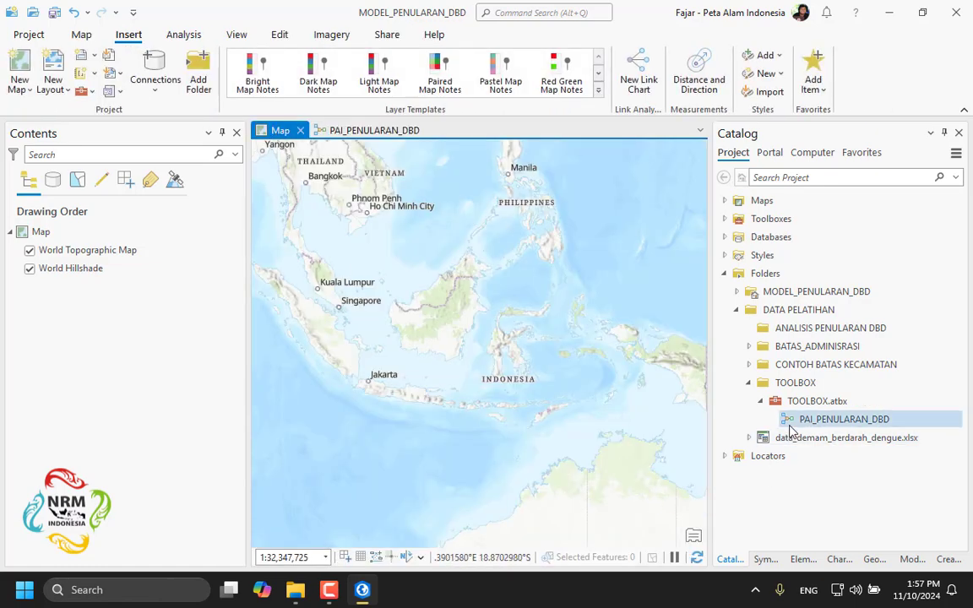
pyautogui.click(812, 330)
pyautogui.rightClick(812, 331)
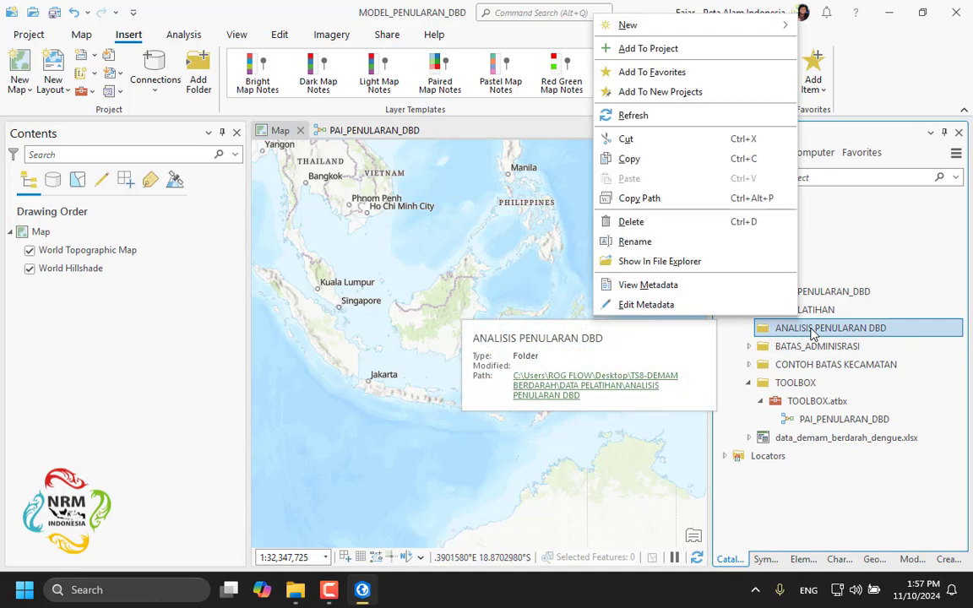
pyautogui.click(709, 114)
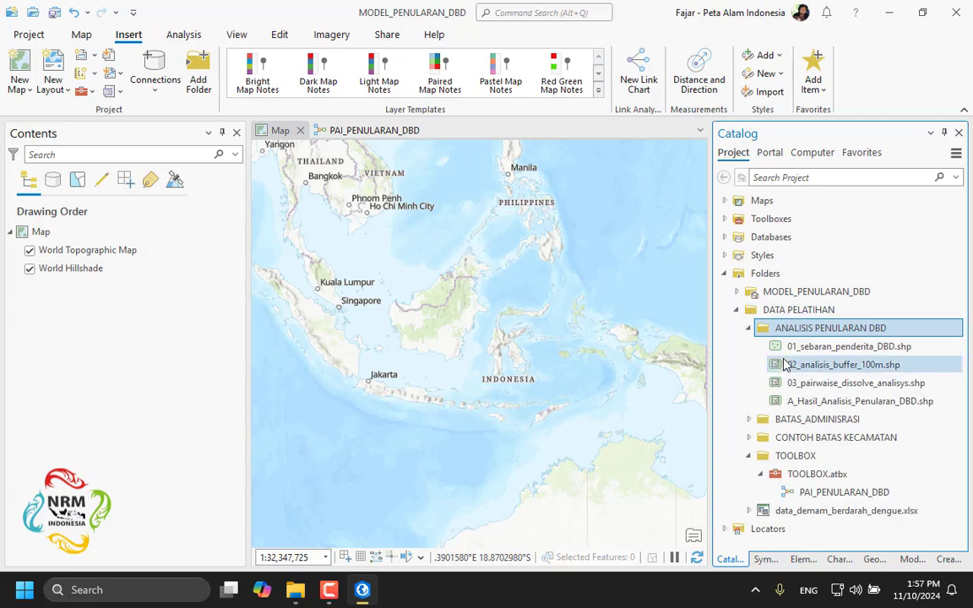
pyautogui.click(857, 402)
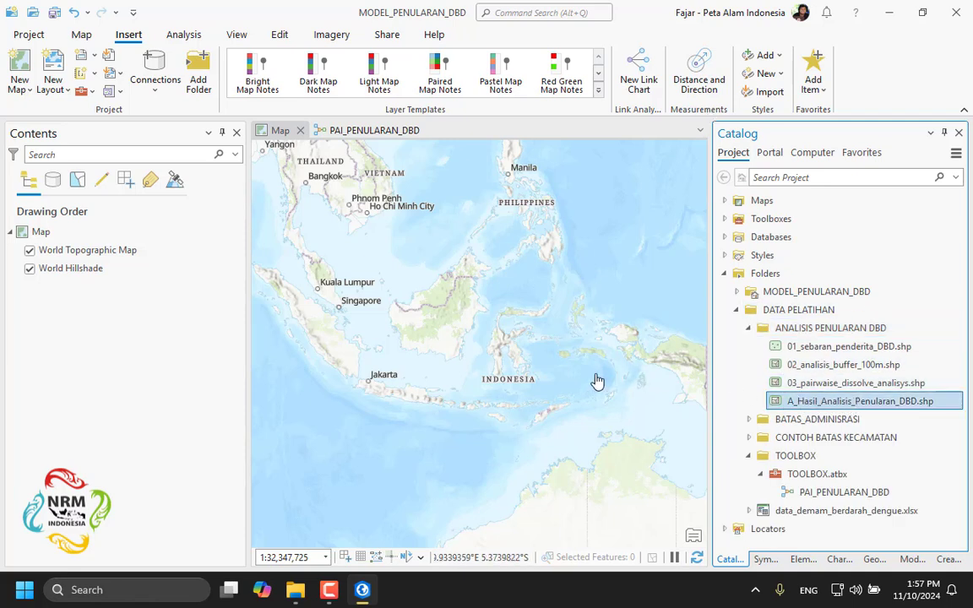
pyautogui.moveTo(788, 406); pyautogui.dragTo(634, 423)
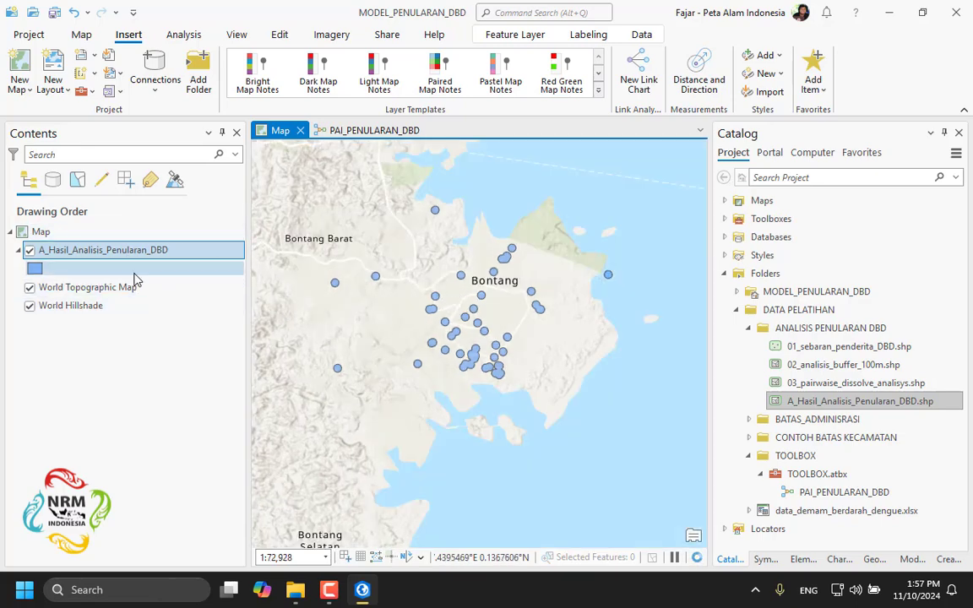
# Symbolize the A_Hasil_Analisis_Penularan_DBD layer by unique values of the PENULARAN field and exclude the class for all other values
pyautogui.click(765, 560)
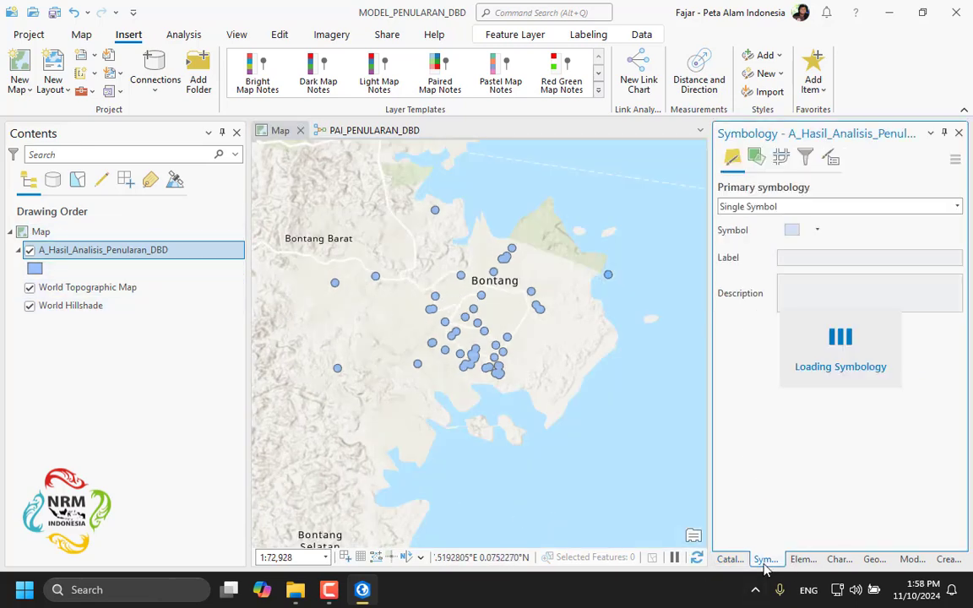
pyautogui.click(957, 207)
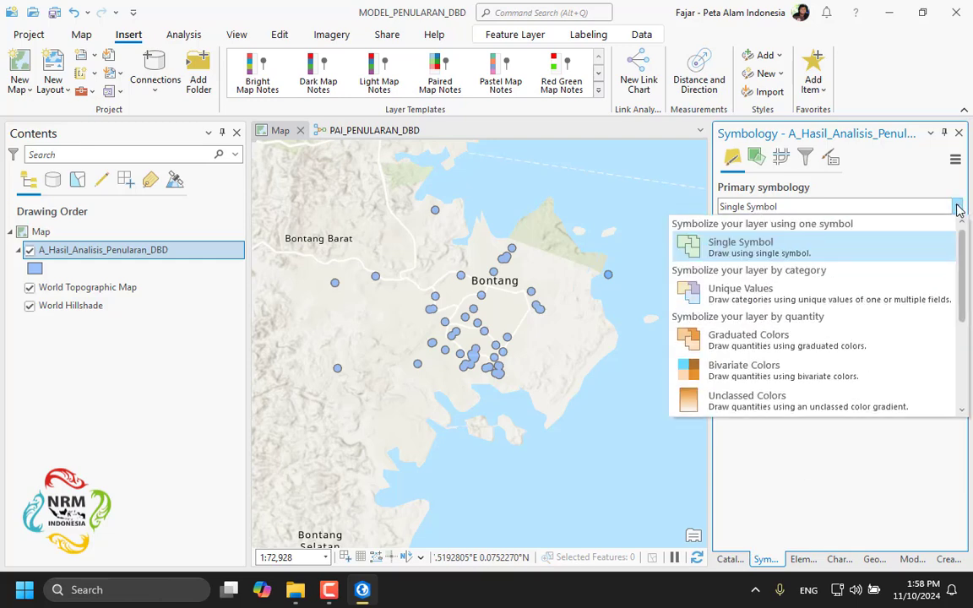
pyautogui.click(864, 302)
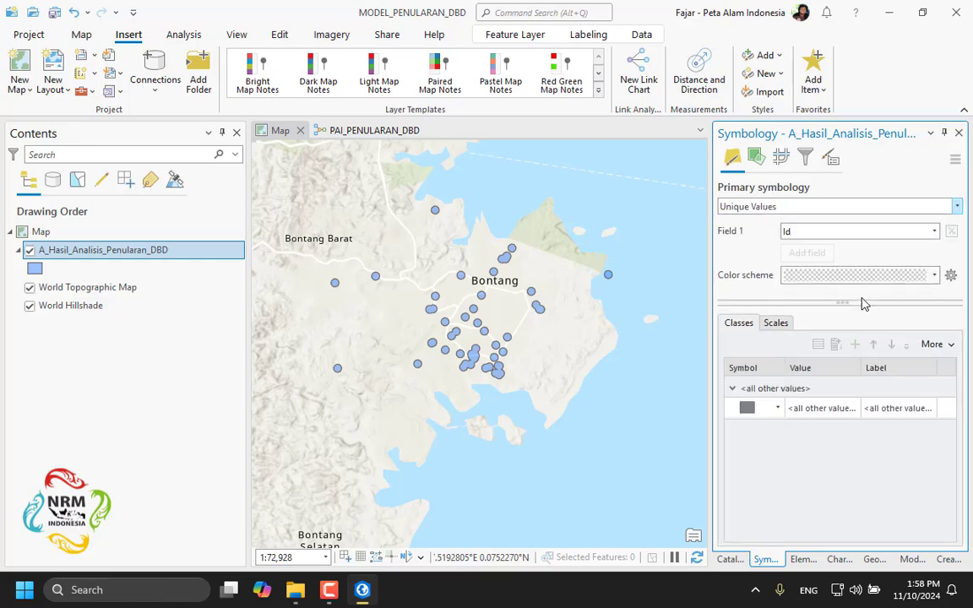
pyautogui.click(933, 232)
pyautogui.click(819, 289)
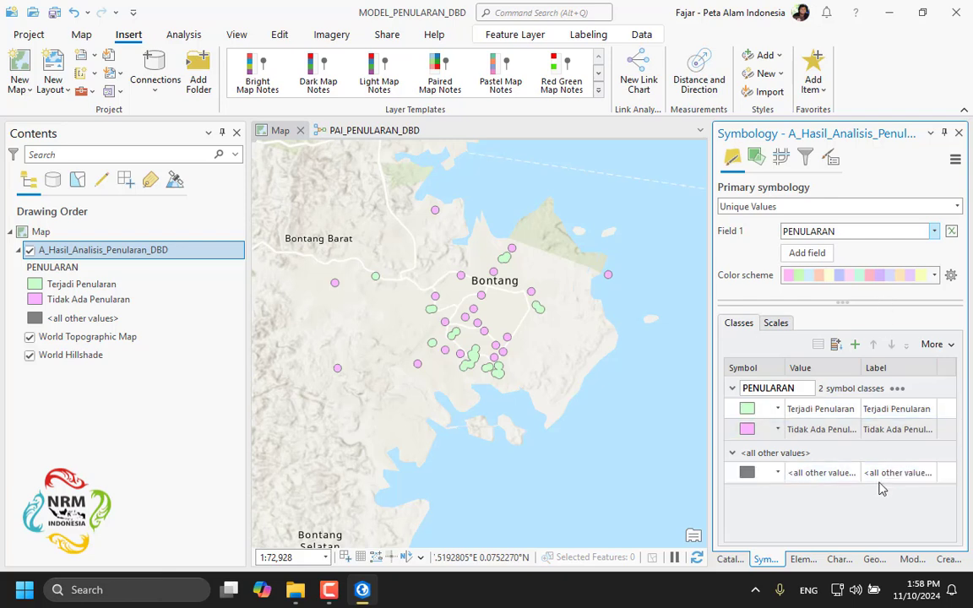
pyautogui.rightClick(853, 470)
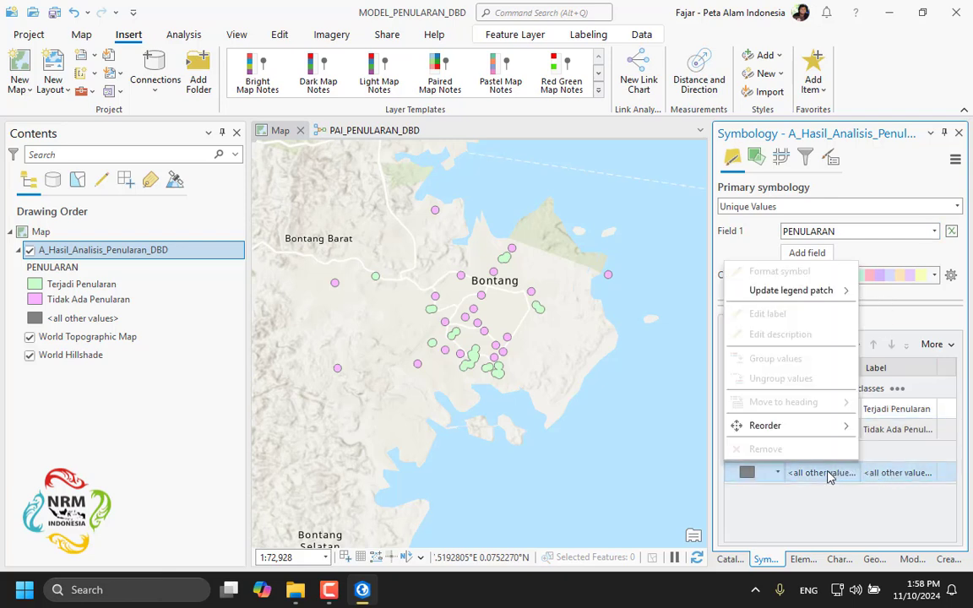
pyautogui.rightClick(827, 473)
pyautogui.click(870, 448)
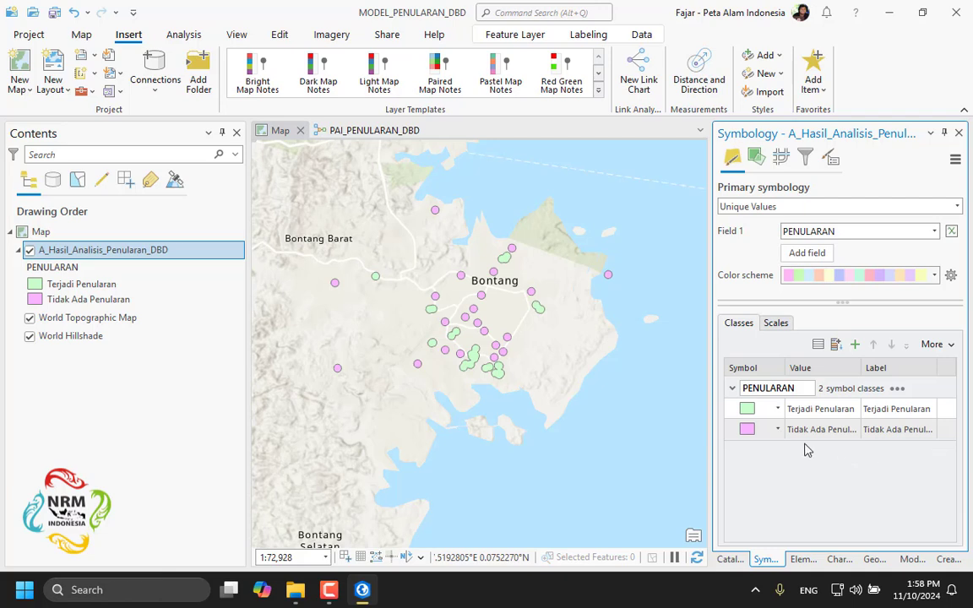
# Give the Terjadi Penularan class a red fill with no outline color, apply it and return to the class list
pyautogui.click(777, 408)
pyautogui.click(765, 413)
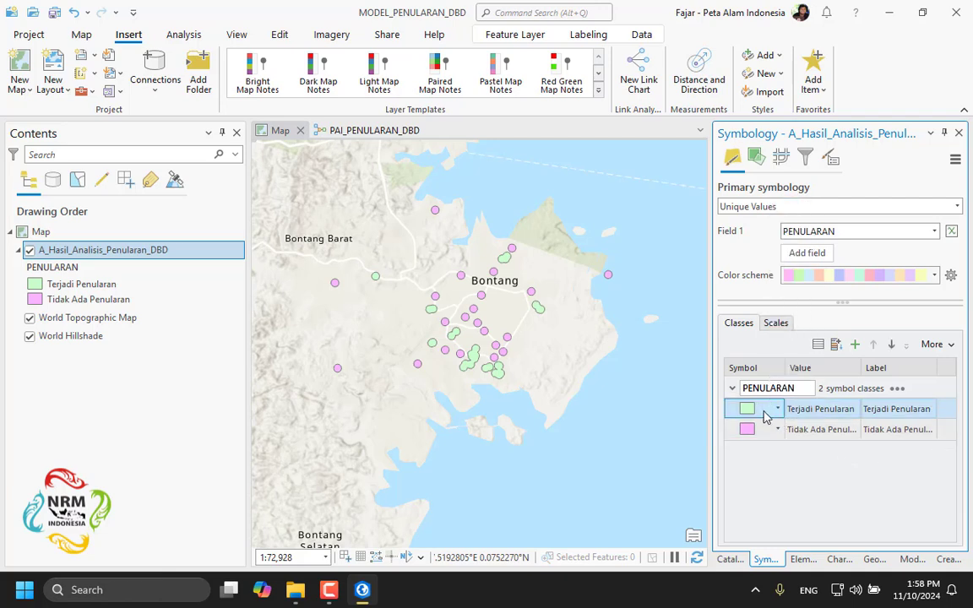
pyautogui.click(747, 408)
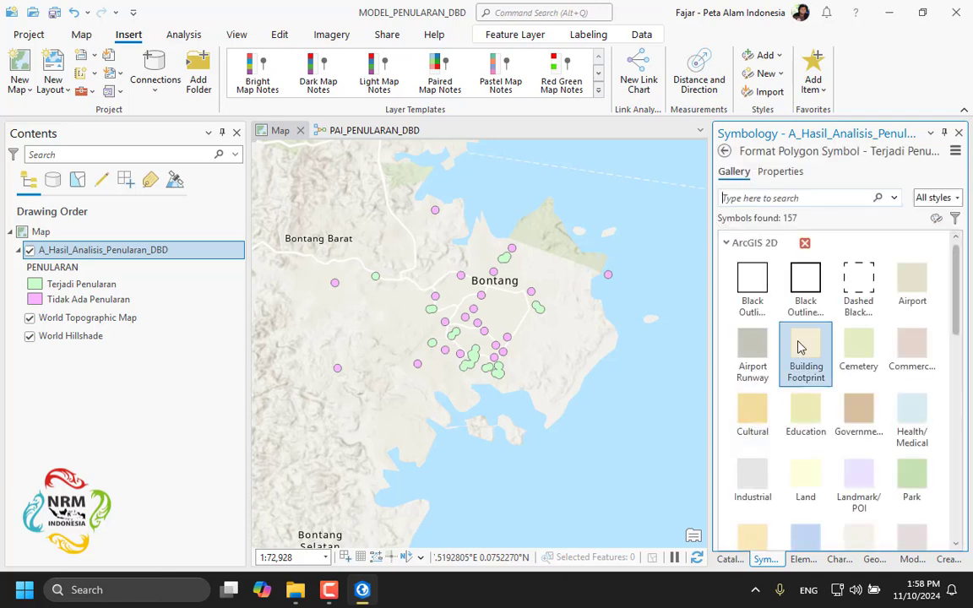
pyautogui.click(777, 170)
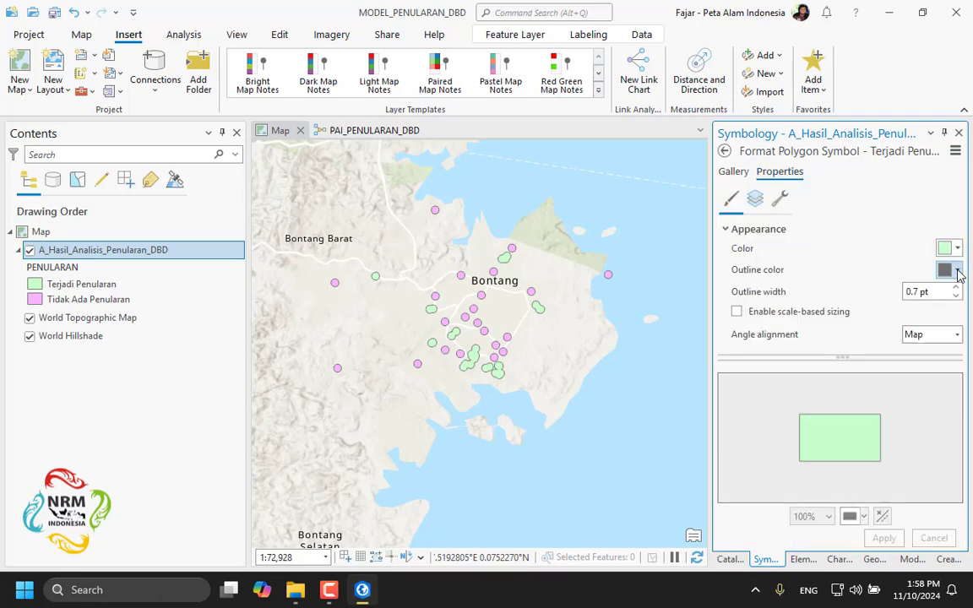
pyautogui.click(958, 271)
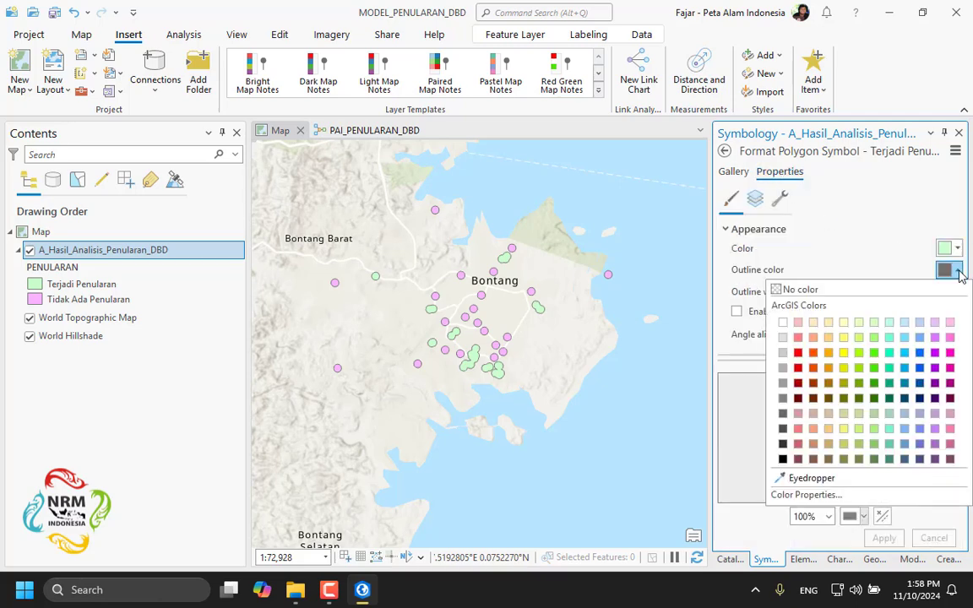
pyautogui.click(929, 291)
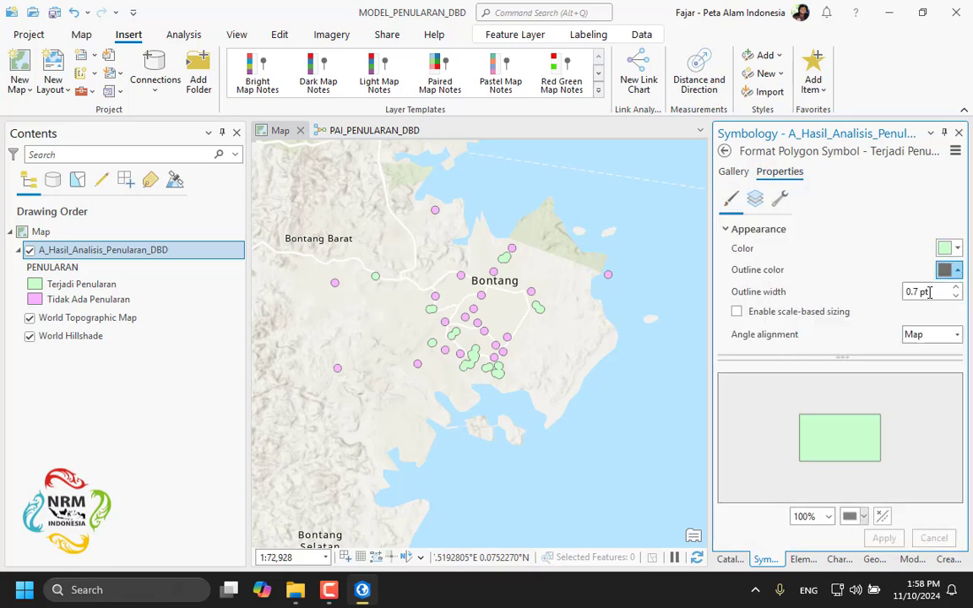
pyautogui.click(956, 248)
pyautogui.click(796, 332)
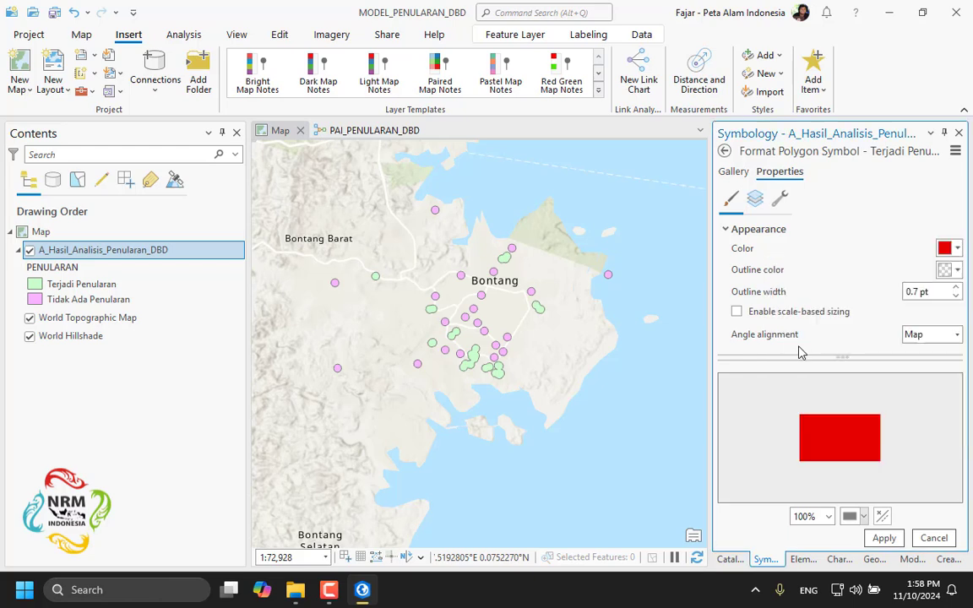
pyautogui.click(882, 539)
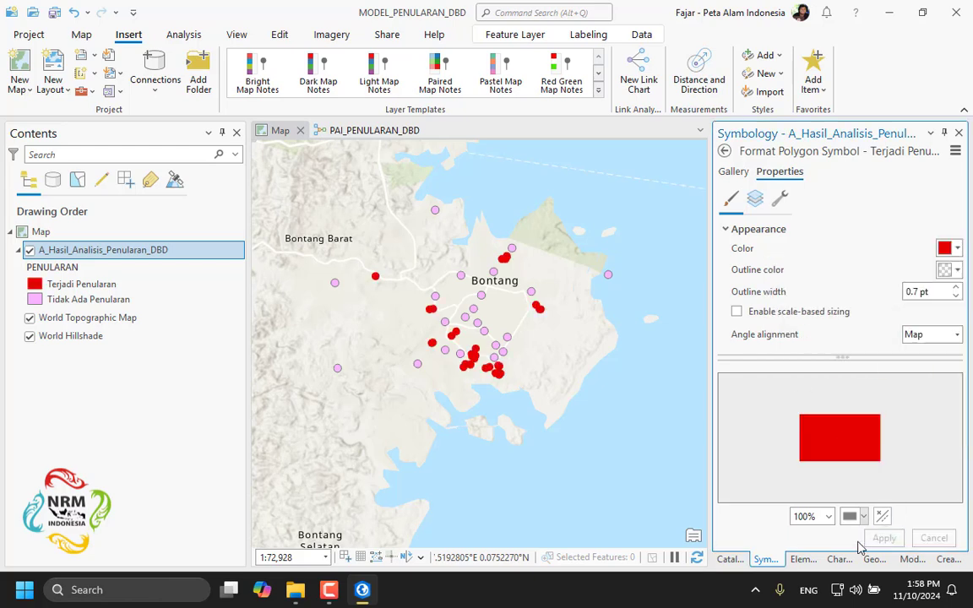
pyautogui.click(724, 150)
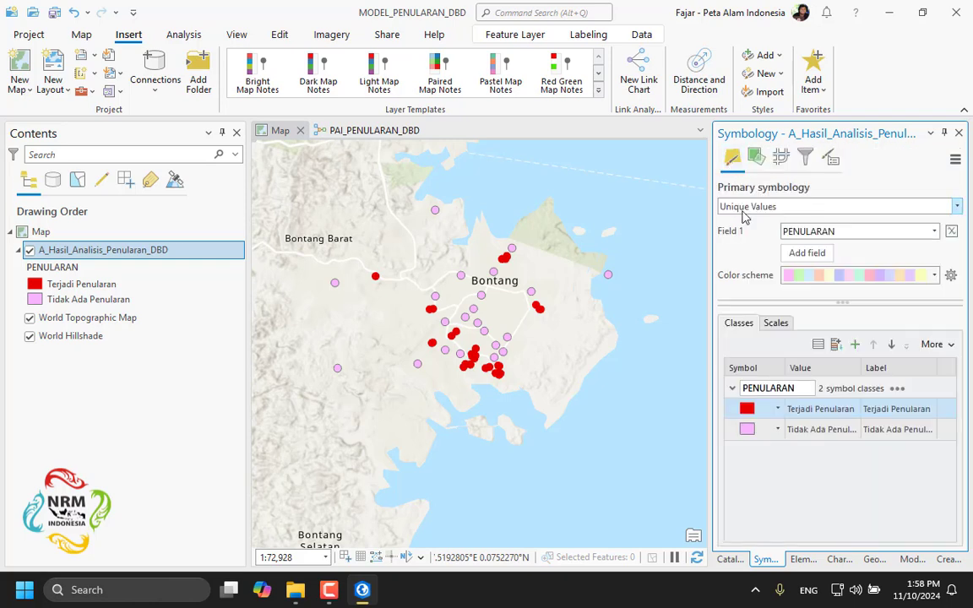
# Give the Tidak Ada Penularan class a light yellow-green fill with no outline color and apply it
pyautogui.click(778, 429)
pyautogui.click(779, 430)
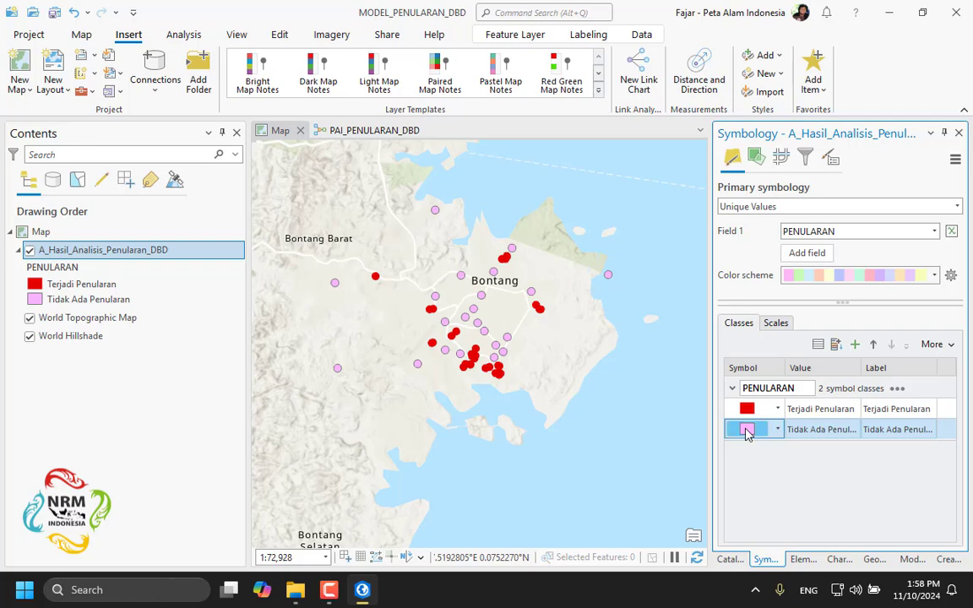
pyautogui.click(746, 431)
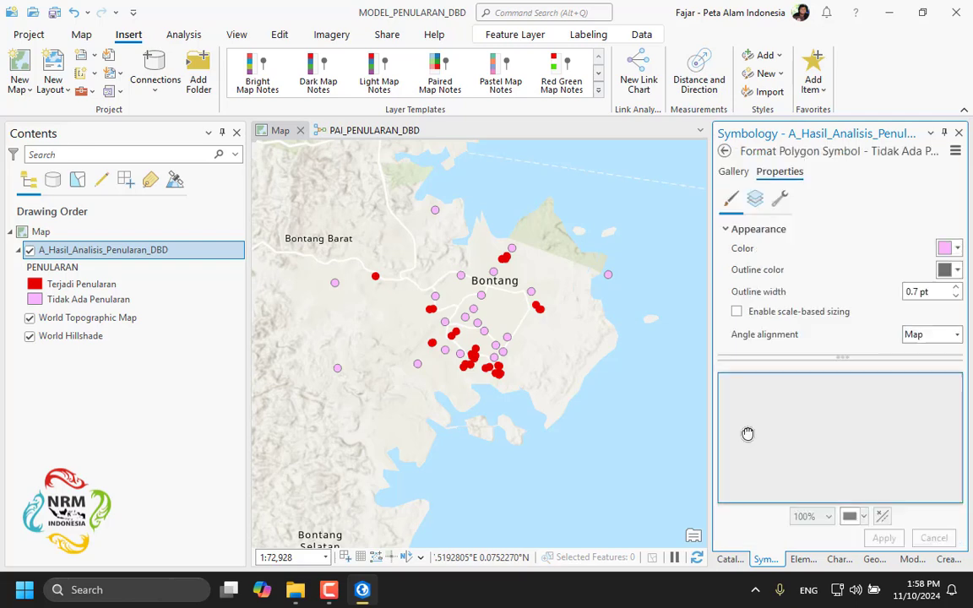
pyautogui.click(957, 270)
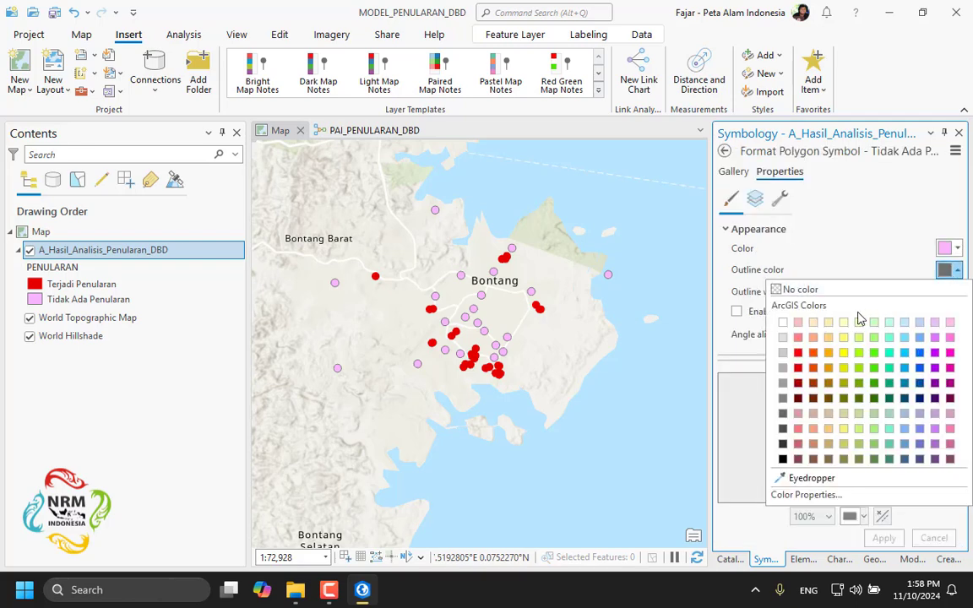
pyautogui.click(806, 292)
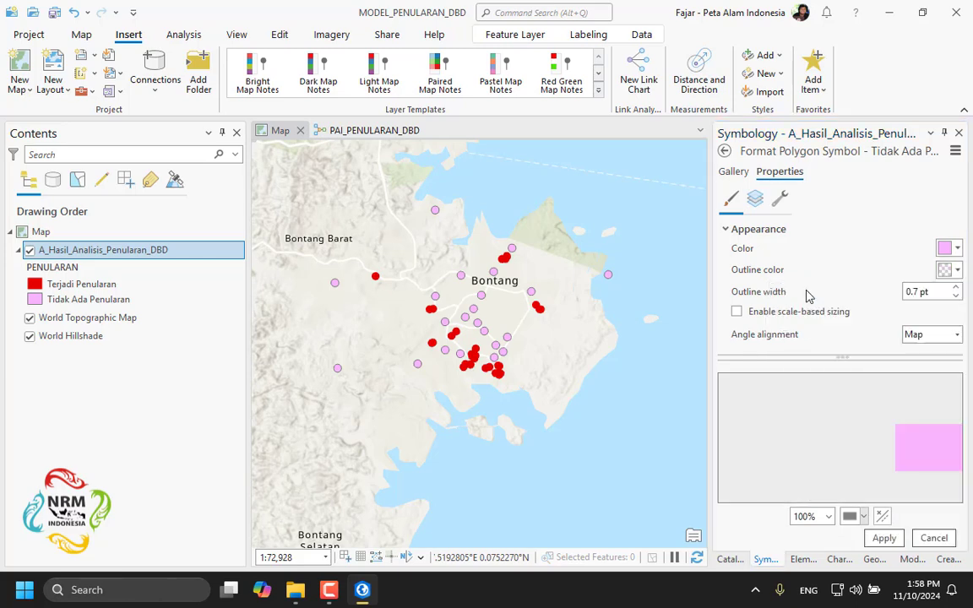
pyautogui.click(958, 248)
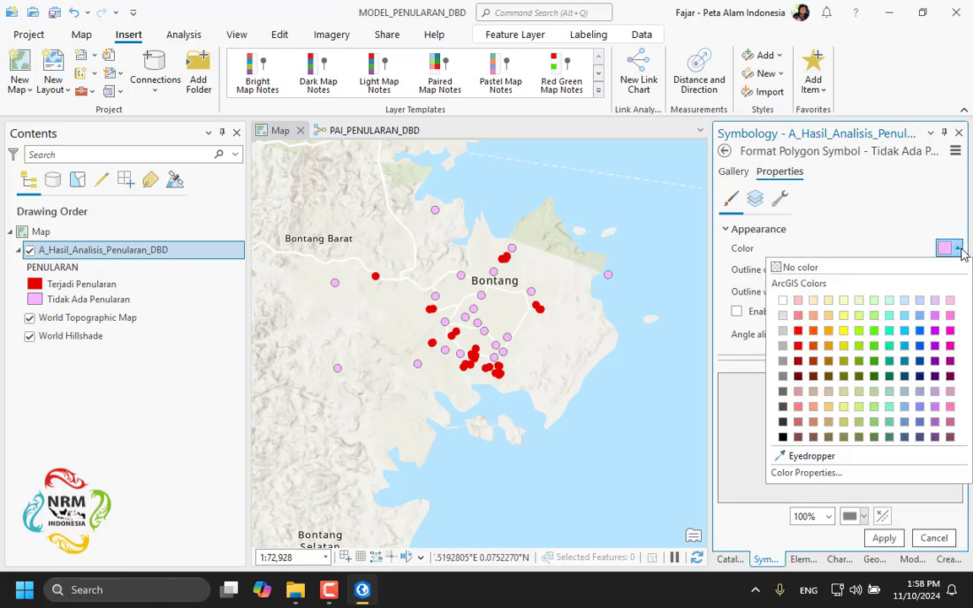
pyautogui.click(860, 328)
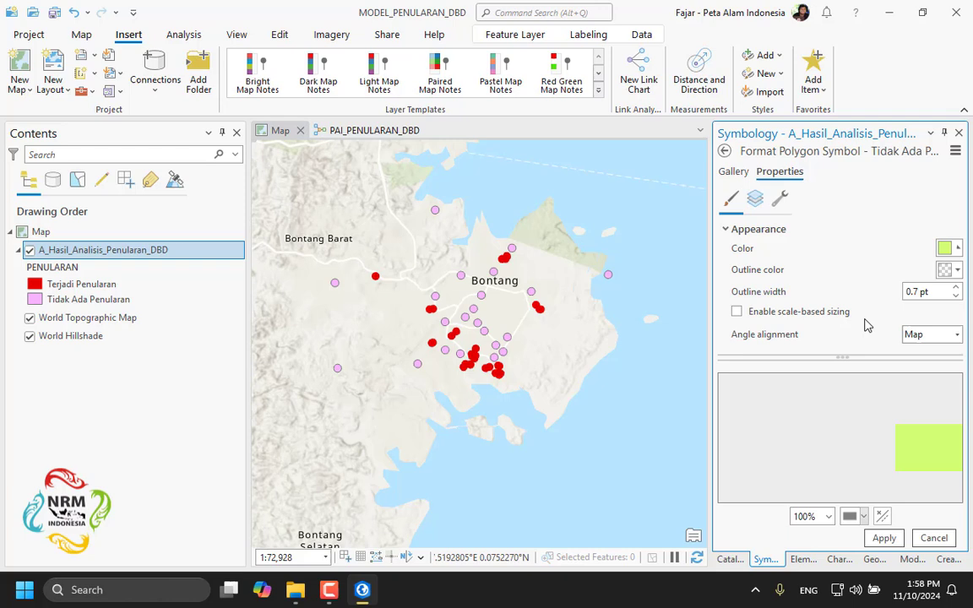
pyautogui.click(882, 537)
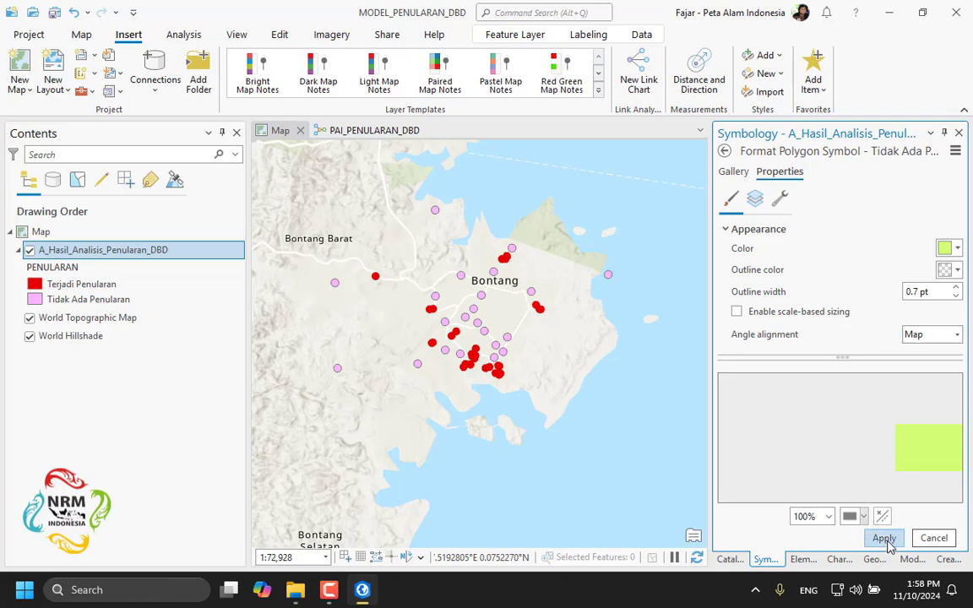
# Change the fill of the Tidak Ada Penularan class to bright green, apply it and close the symbology settings
pyautogui.click(950, 248)
pyautogui.click(875, 346)
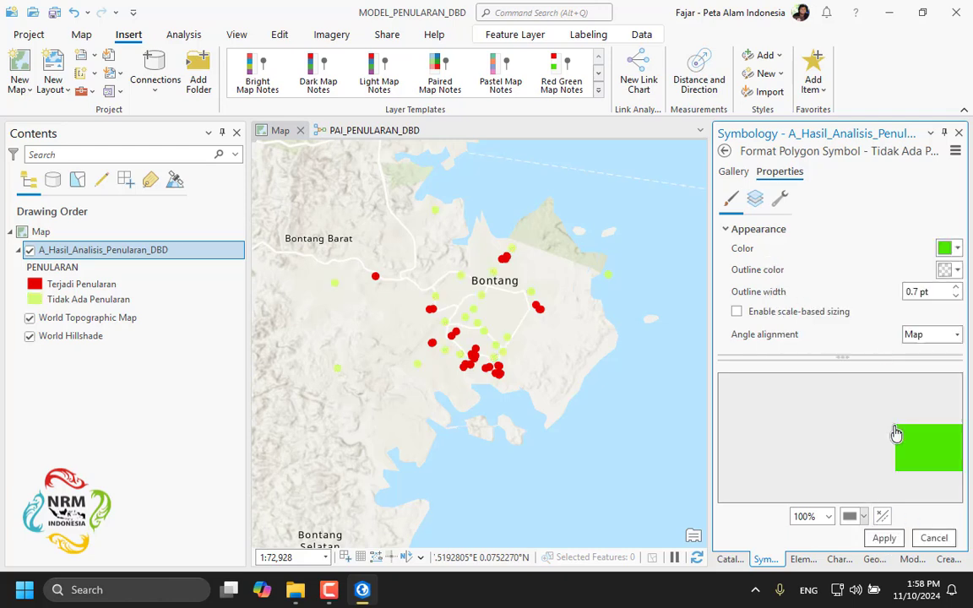
pyautogui.click(882, 538)
pyautogui.scroll(1, 412, 338)
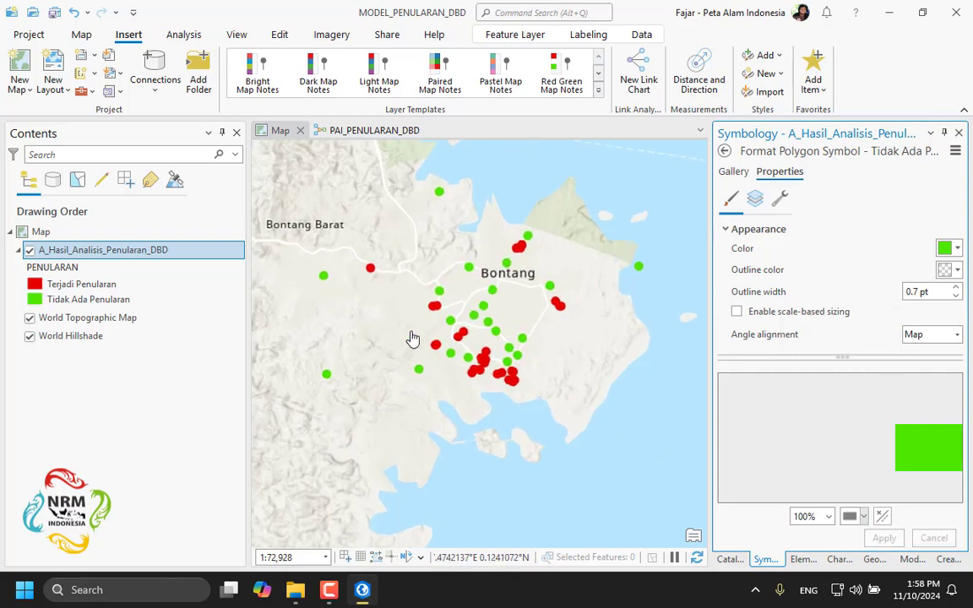
pyautogui.scroll(1, 412, 338)
pyautogui.moveTo(419, 247); pyautogui.dragTo(385, 293)
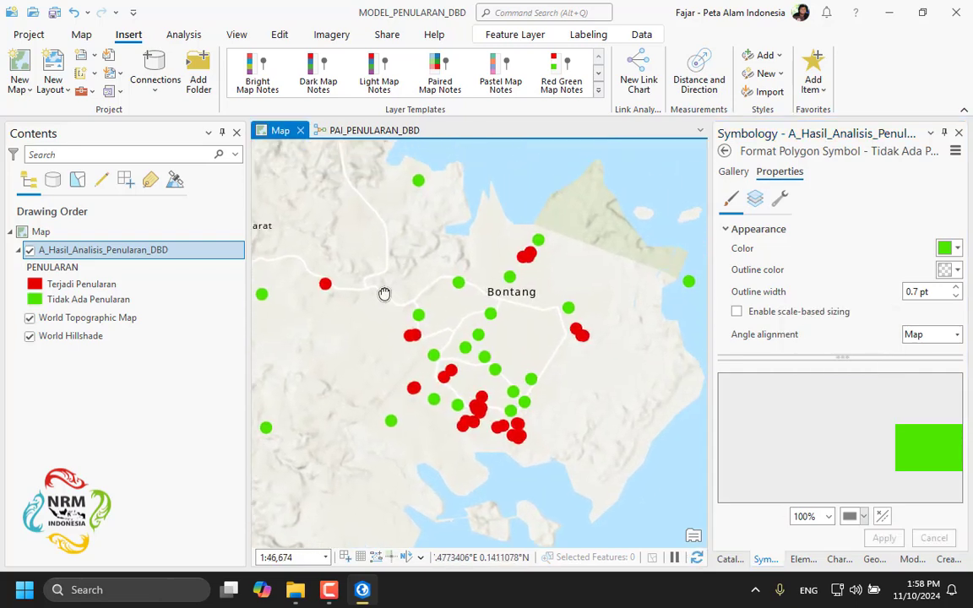
pyautogui.click(959, 134)
# Examine how the transmission and non-transmission zones are distributed around Bontang, in close-up and in overview
pyautogui.moveTo(538, 400); pyautogui.dragTo(560, 328)
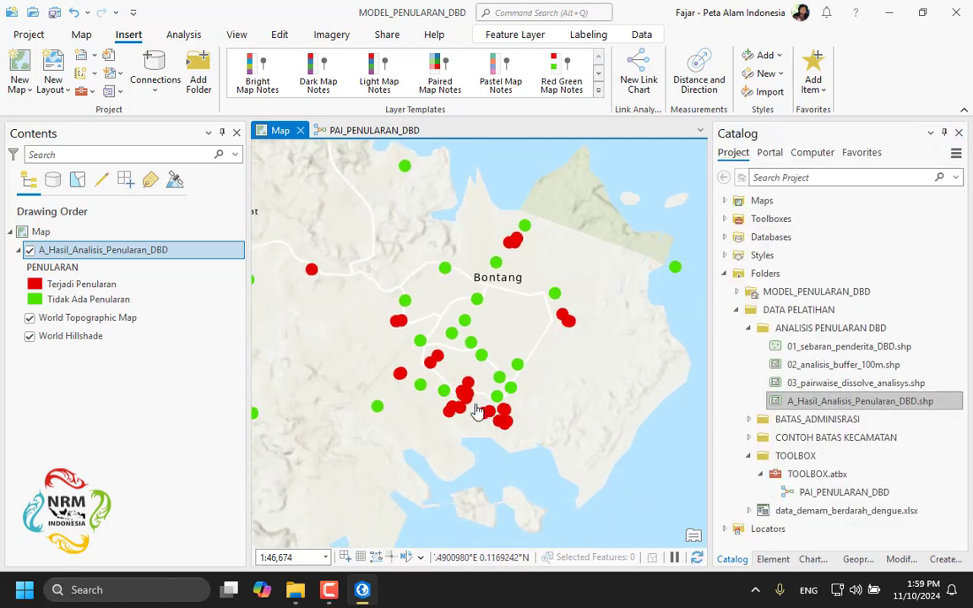
pyautogui.scroll(3, 476, 408)
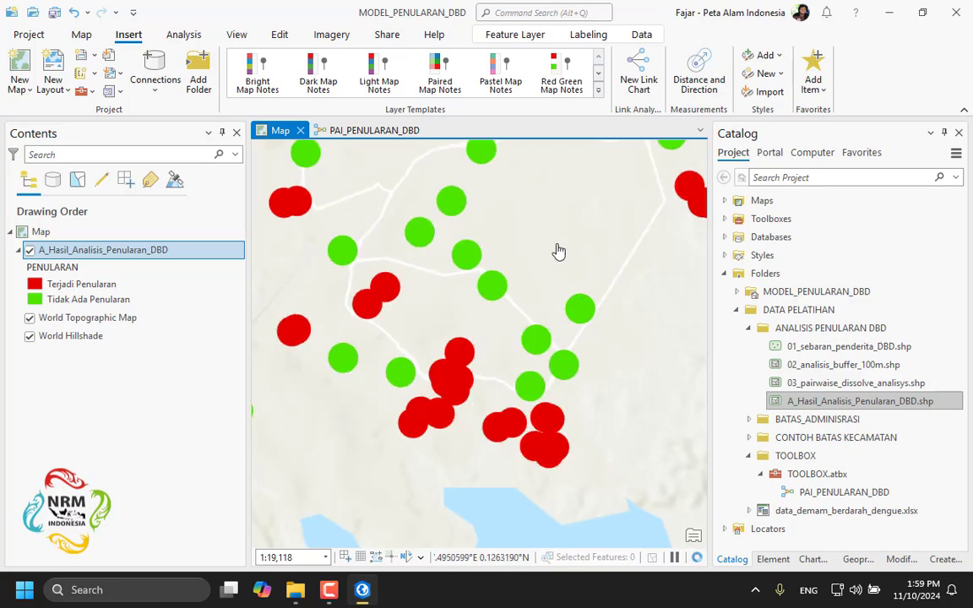
pyautogui.scroll(-2, 447, 240)
pyautogui.click(467, 242)
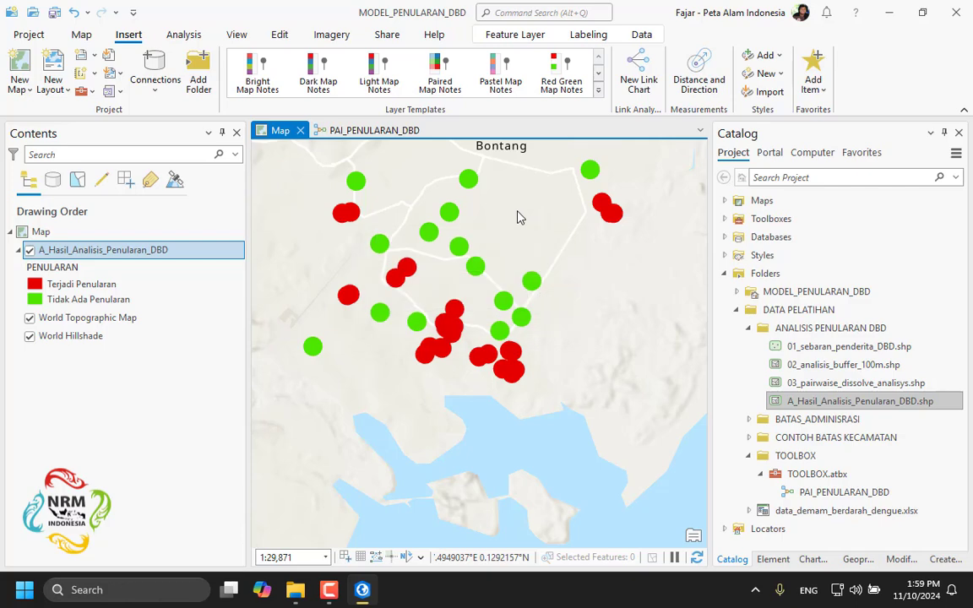
pyautogui.moveTo(517, 217); pyautogui.dragTo(609, 312)
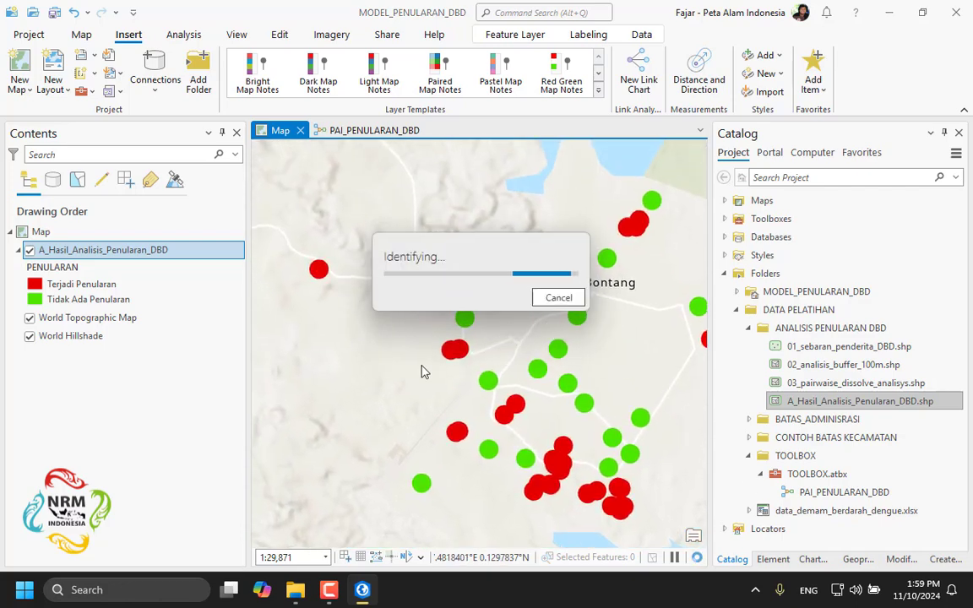
pyautogui.scroll(-1, 382, 370)
pyautogui.scroll(-1, 382, 369)
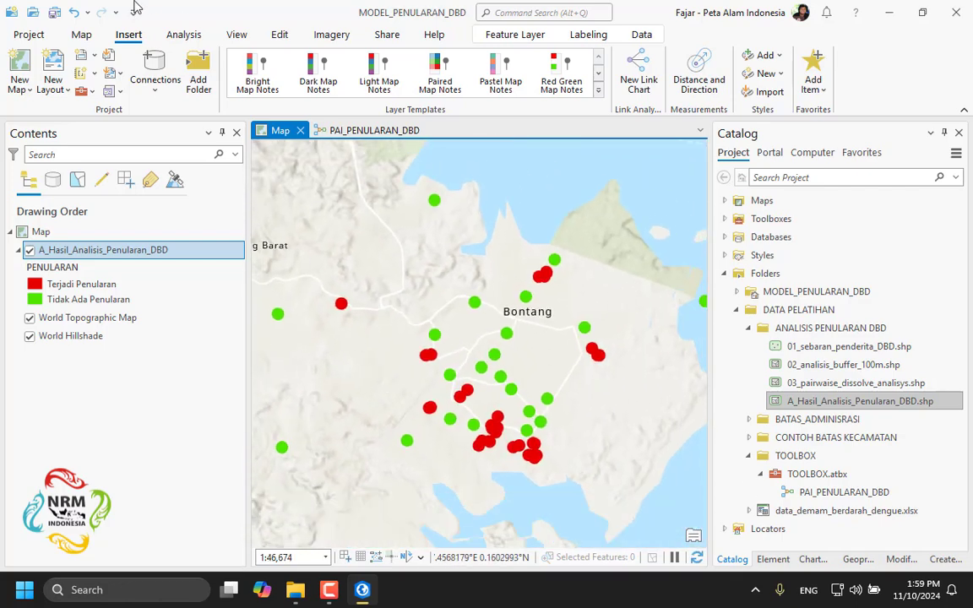
# Change the map's basemap to Imagery and dismiss the World Imagery feature information
pyautogui.click(82, 35)
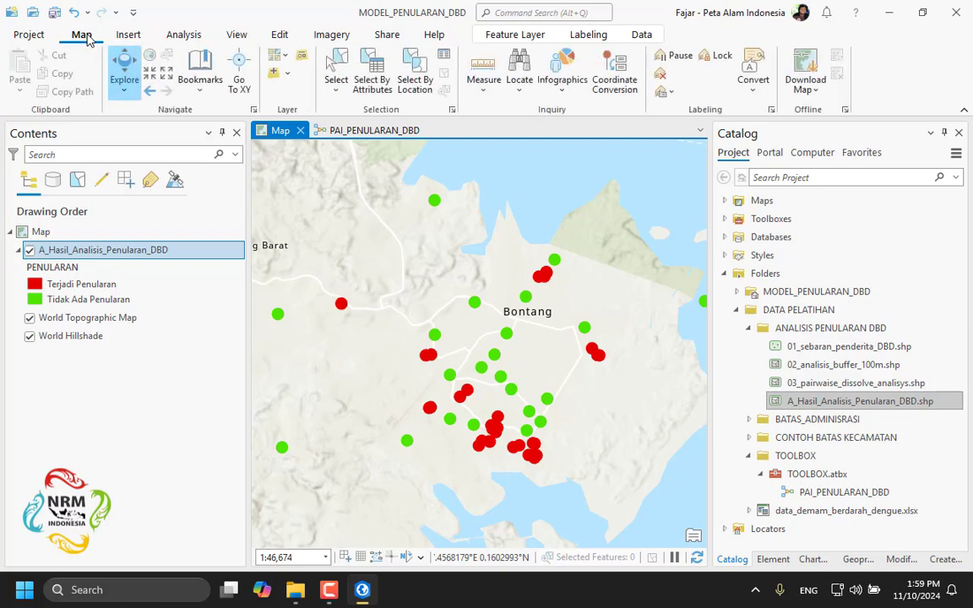
pyautogui.click(285, 56)
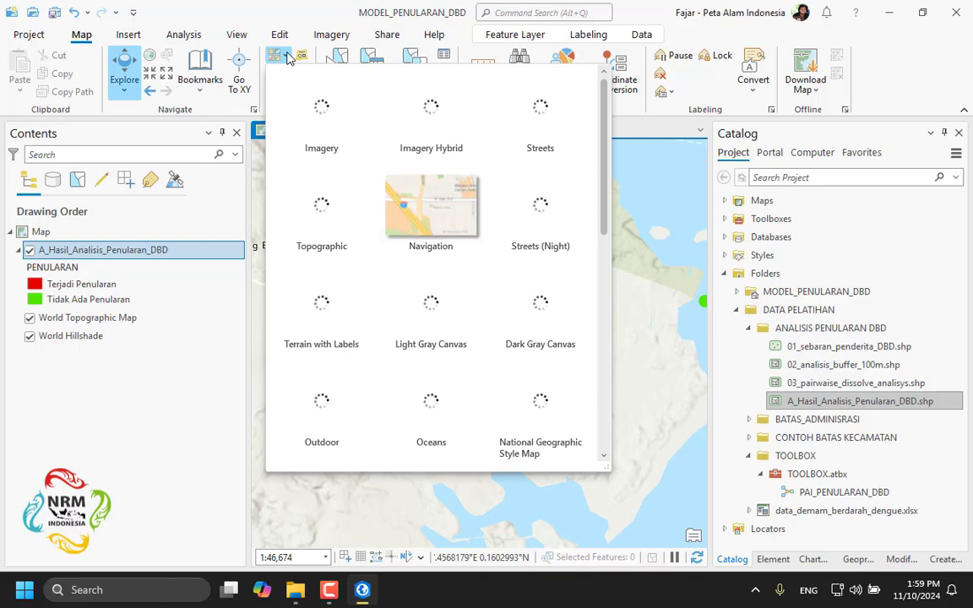
pyautogui.click(332, 115)
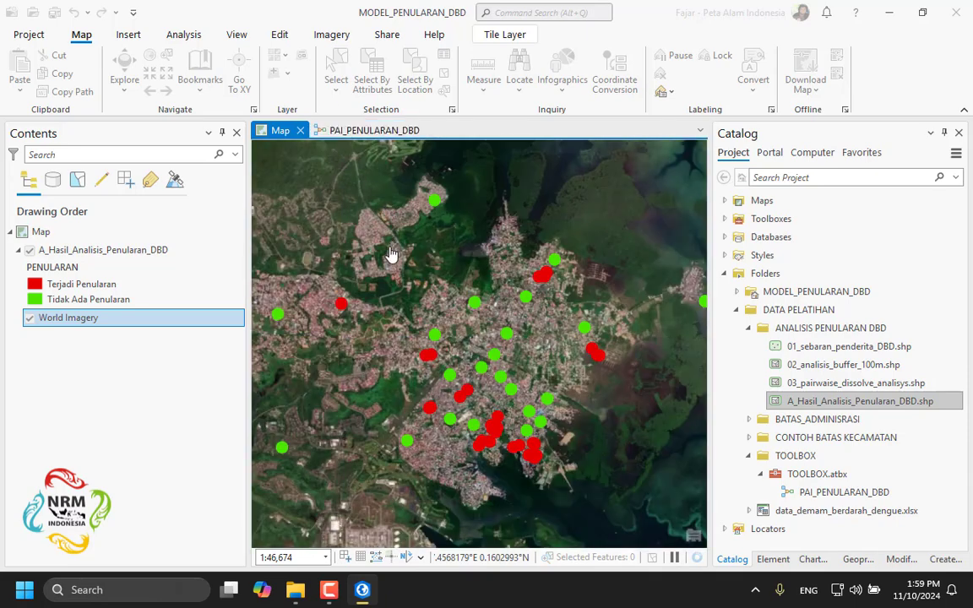
pyautogui.moveTo(391, 253); pyautogui.dragTo(402, 248)
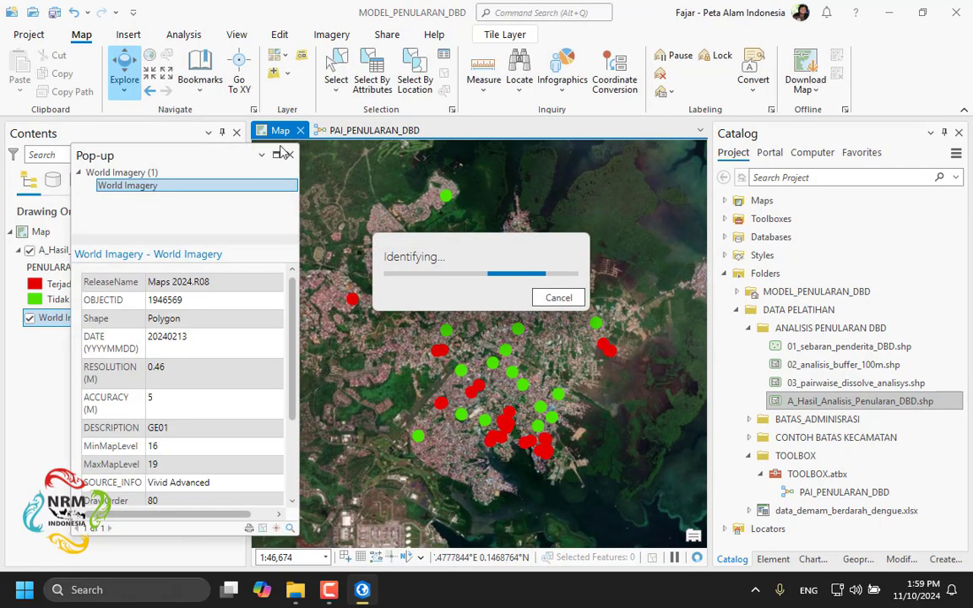
pyautogui.click(289, 158)
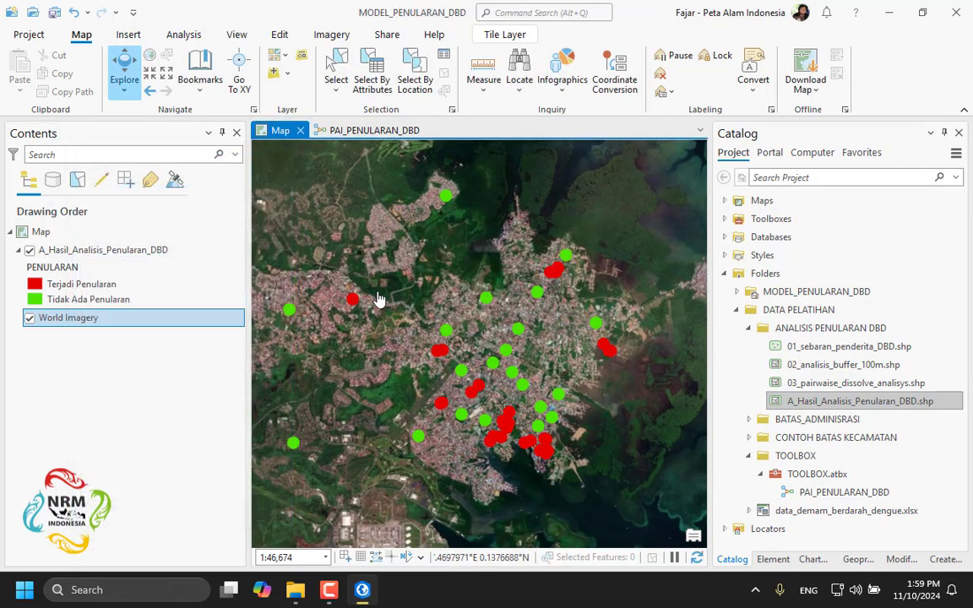